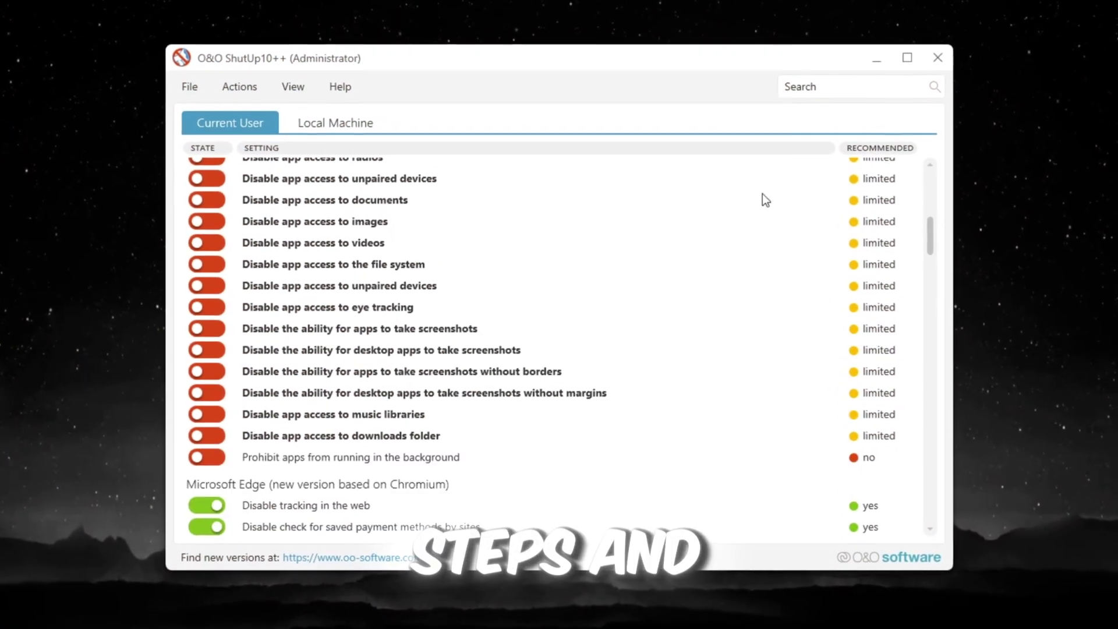
{"action": "scroll", "coordinate": [427, 227], "scroll_direction": "down", "scroll_amount": 10}
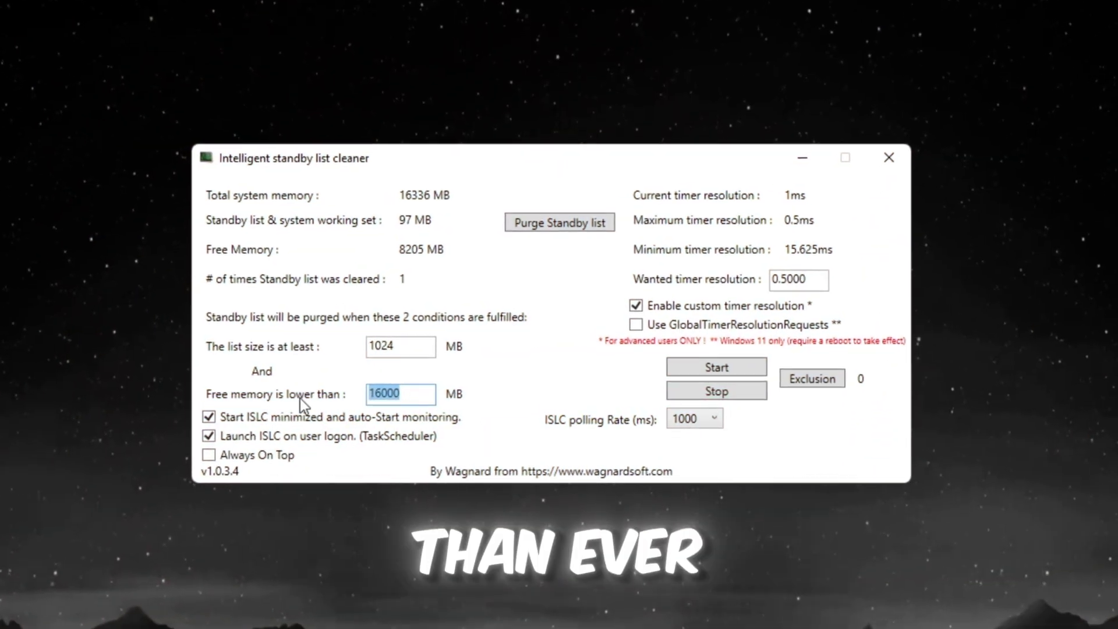
Step: Switch to Intelligent standby list cleaner and replace the "Free memory is lower than" value, starting the new entry with 8
{"action": "left_click", "coordinate": [423, 400]}
{"action": "key", "text": "BackSpace"}
{"action": "key", "text": "BackSpace"}
{"action": "key", "text": "BackSpace"}
{"action": "key", "text": "BackSpace"}
{"action": "key", "text": "BackSpace"}
{"action": "type", "text": "8"}
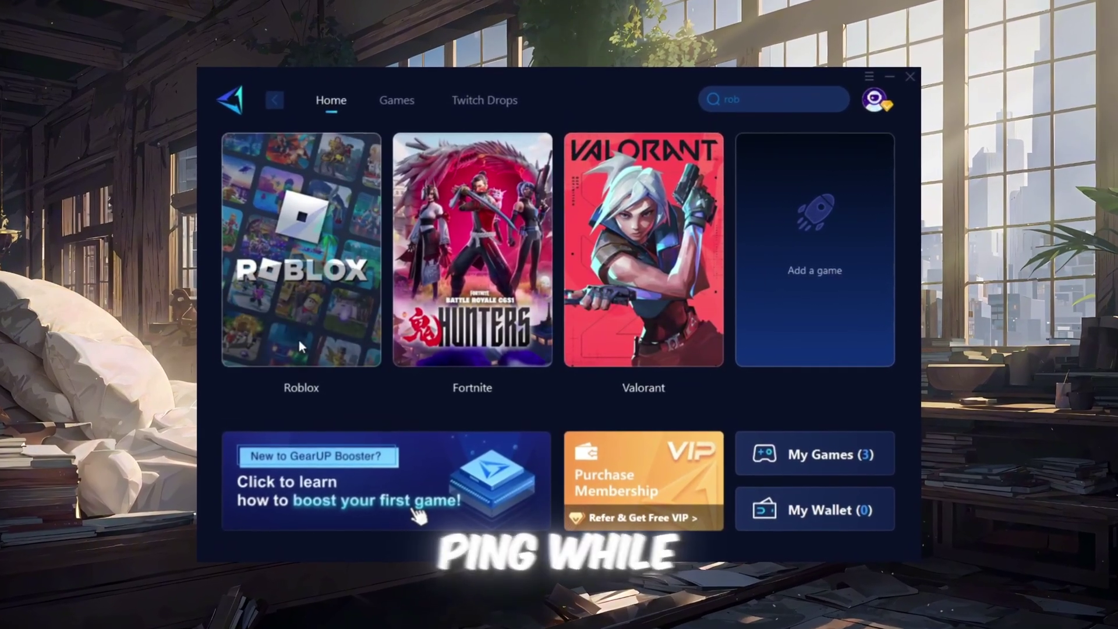
Step: Switch to GearUP Booster, open the boost page for Roblox and open its server region selection
{"action": "left_click", "coordinate": [298, 340]}
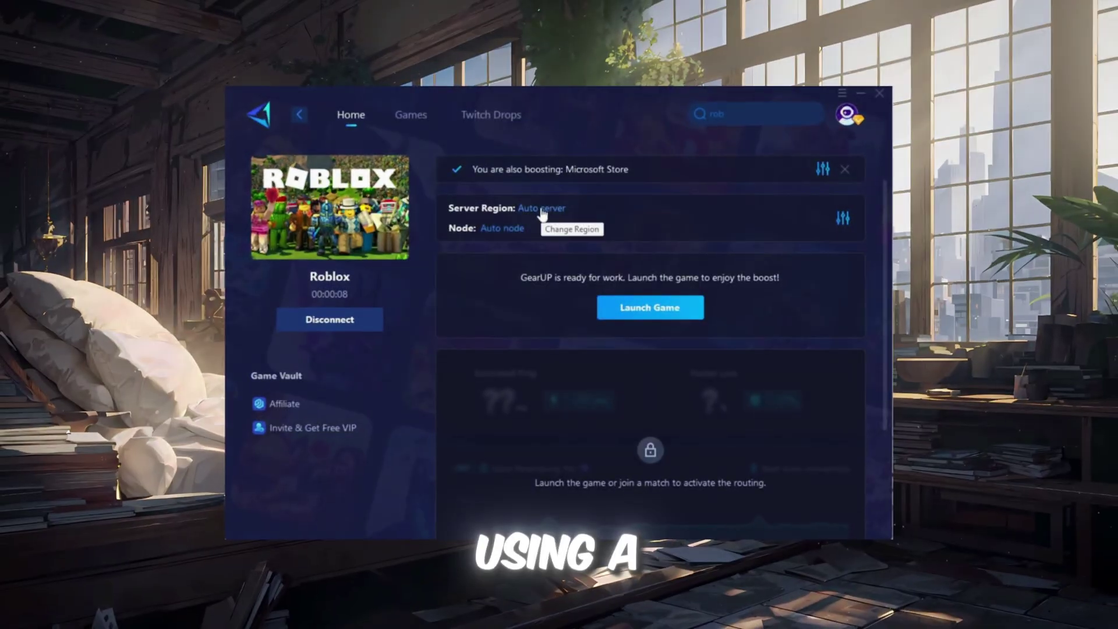
{"action": "left_click", "coordinate": [542, 214]}
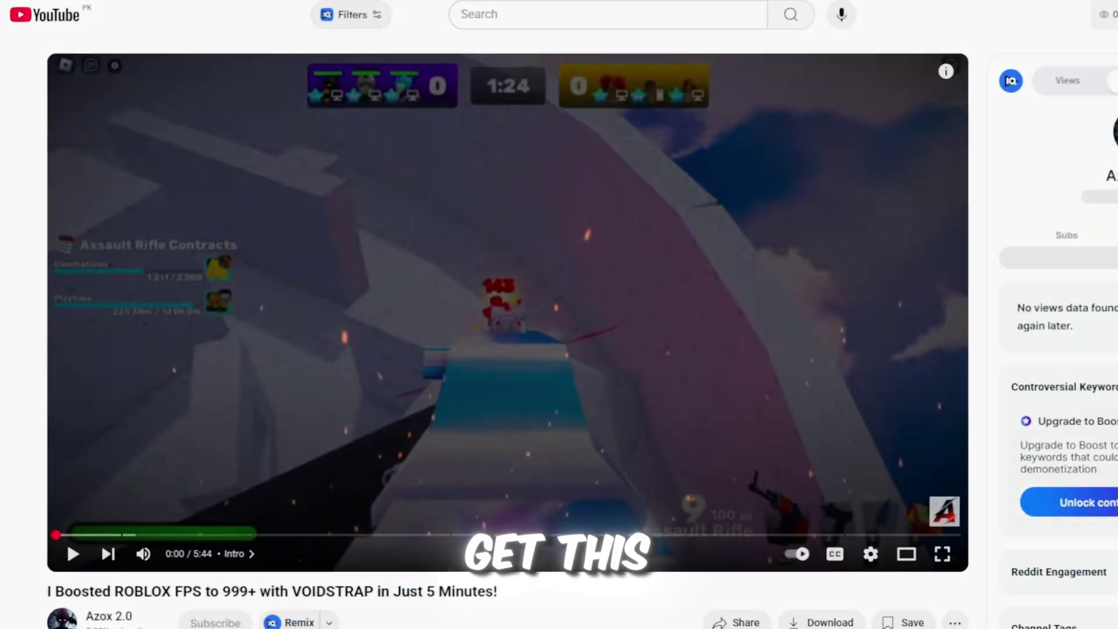
Step: Switch to YouTube and look at the description and links of the VOIDSTRAP Roblox FPS video
{"action": "scroll", "coordinate": [507, 349], "scroll_direction": "down", "scroll_amount": 4}
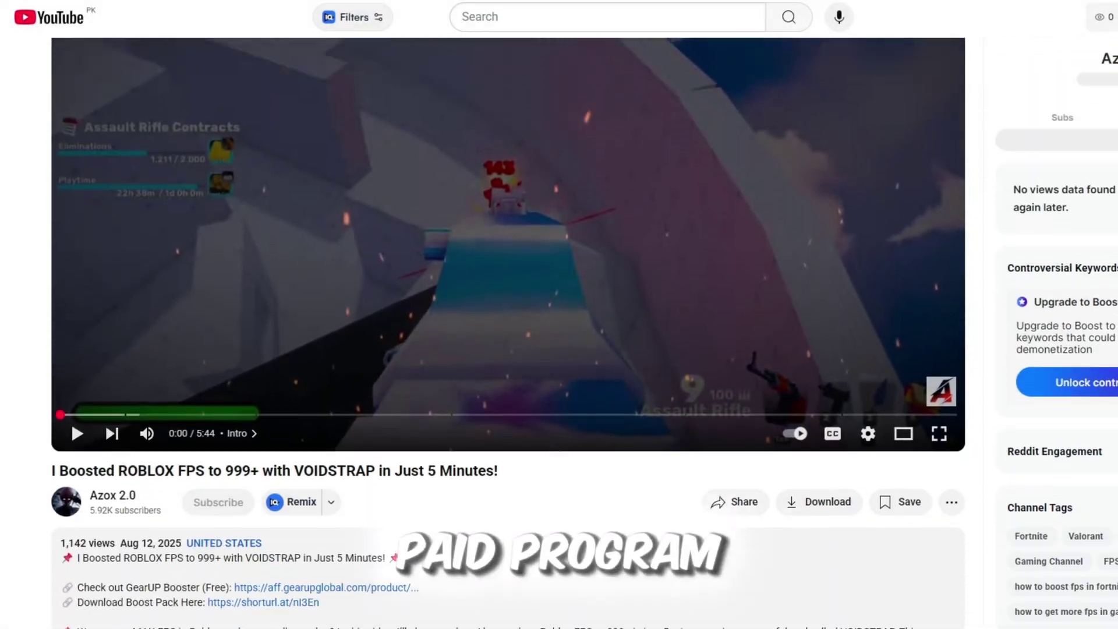
{"action": "left_click_drag", "start_coordinate": [52, 439], "coordinate": [211, 439]}
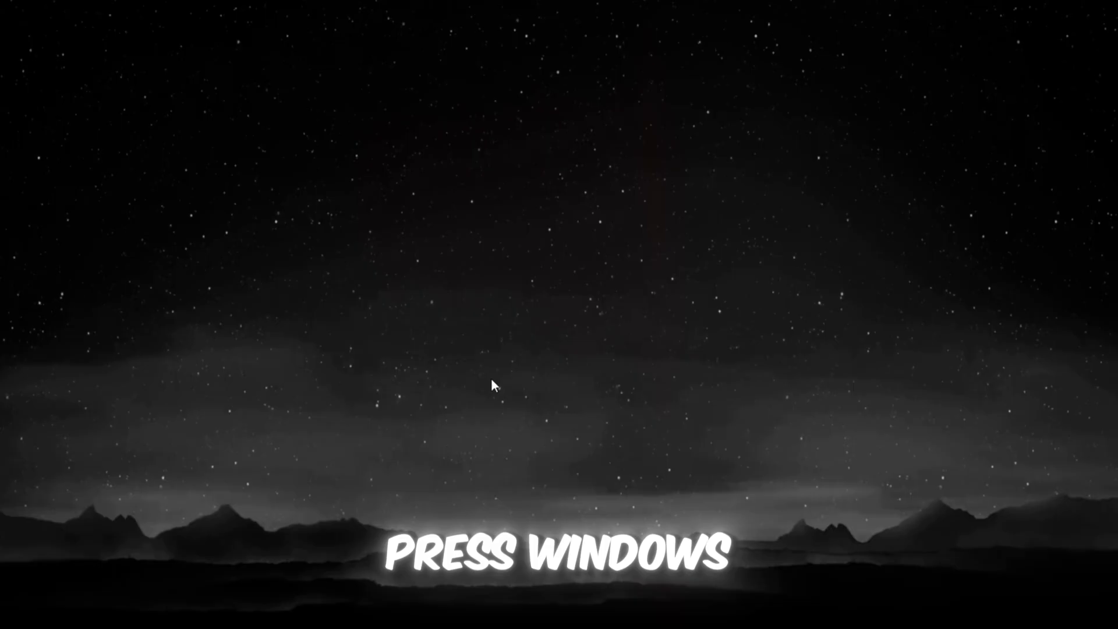
Step: Open the Local Group Policy Editor through the Windows Run dialog and move its window fully into view
{"action": "key", "text": "super+r"}
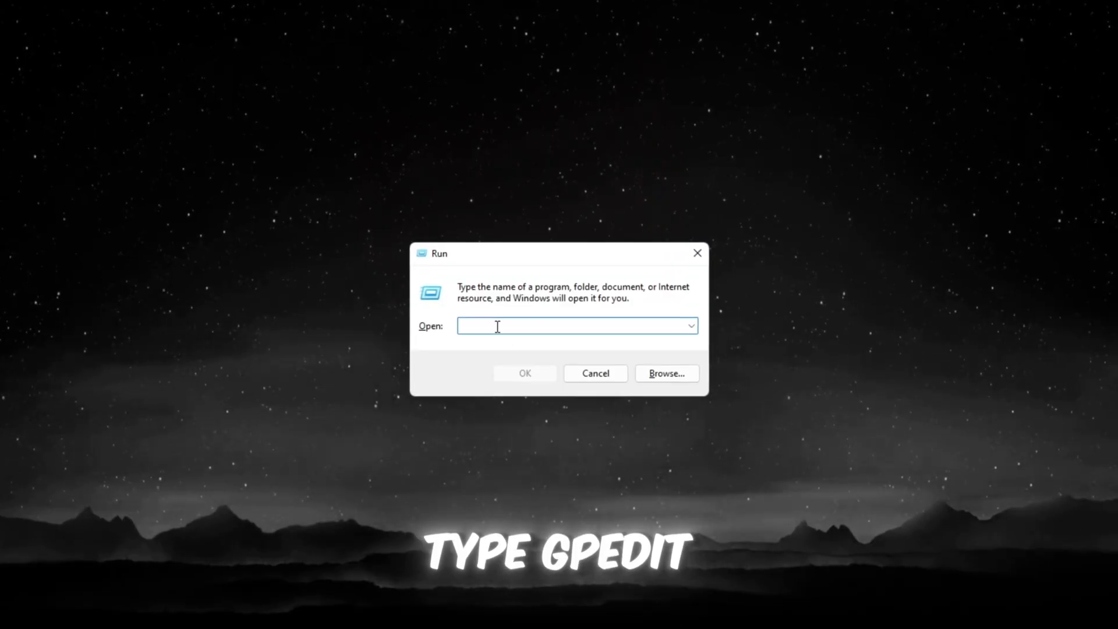
{"action": "key", "text": "Return"}
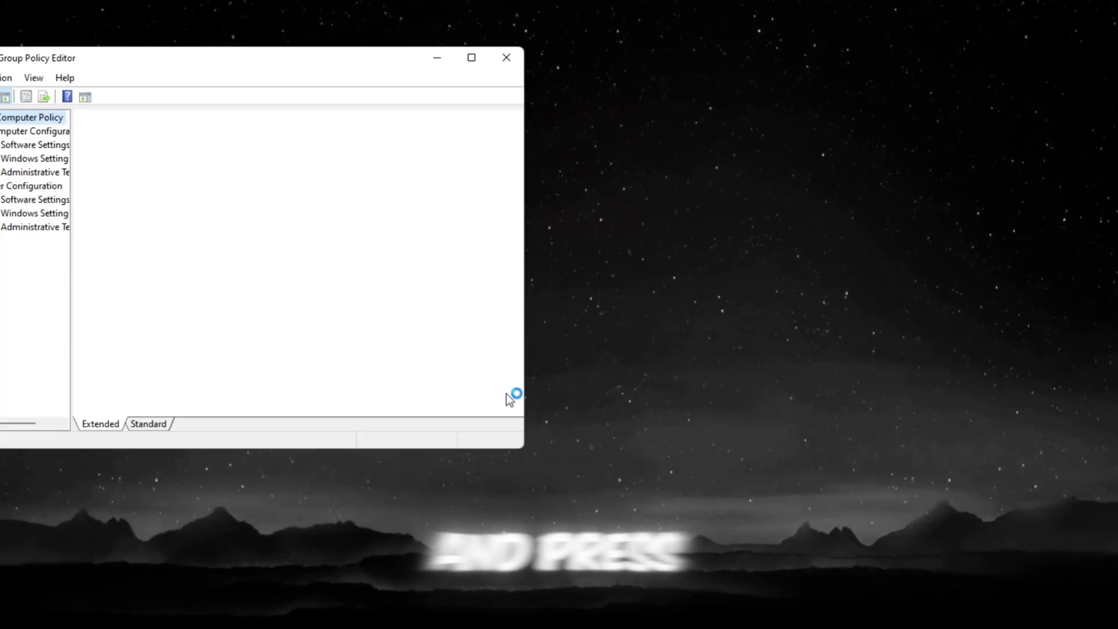
{"action": "left_click_drag", "start_coordinate": [175, 61], "coordinate": [473, 104]}
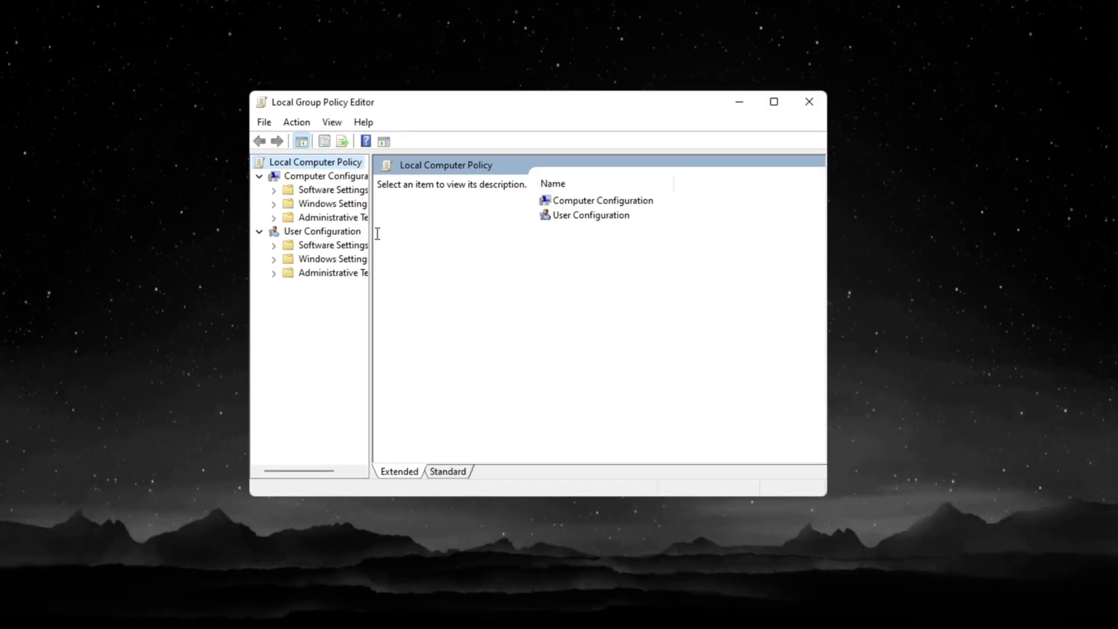
Step: Open the Power Throttling Settings policies under Computer Configuration > Administrative Templates > System > Power Management
{"action": "double_click", "coordinate": [559, 200]}
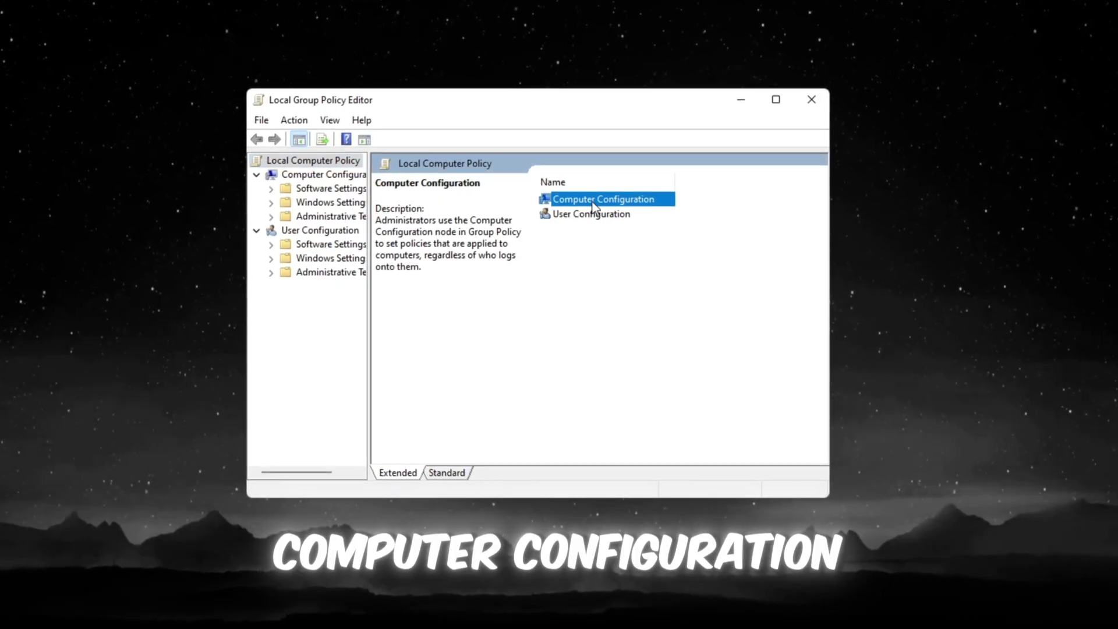
{"action": "double_click", "coordinate": [605, 230]}
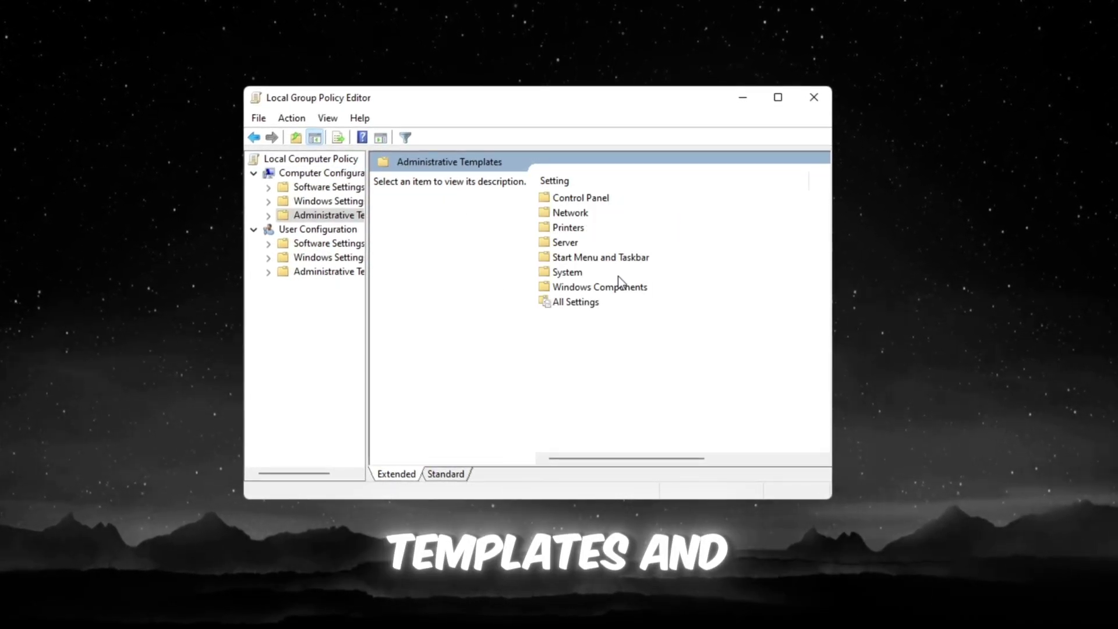
{"action": "left_click", "coordinate": [615, 273]}
{"action": "double_click", "coordinate": [613, 273]}
{"action": "scroll", "coordinate": [599, 233], "scroll_direction": "down", "scroll_amount": 5}
{"action": "double_click", "coordinate": [599, 210]}
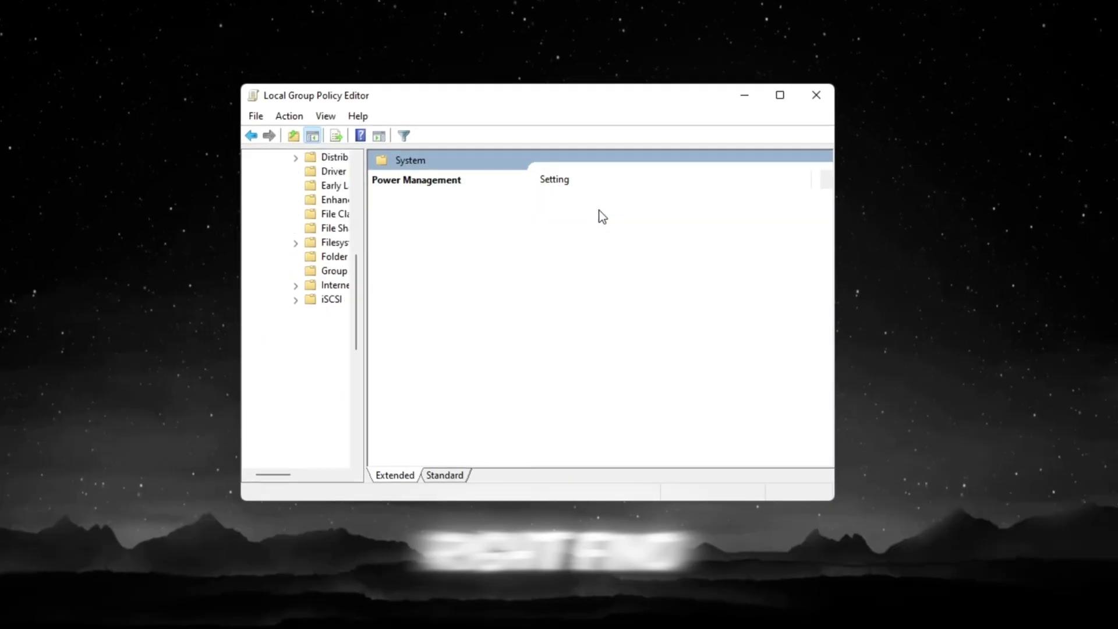
{"action": "double_click", "coordinate": [609, 257]}
Step: Set the "Turn off Power Throttling" policy to Enabled and save it
{"action": "double_click", "coordinate": [610, 197]}
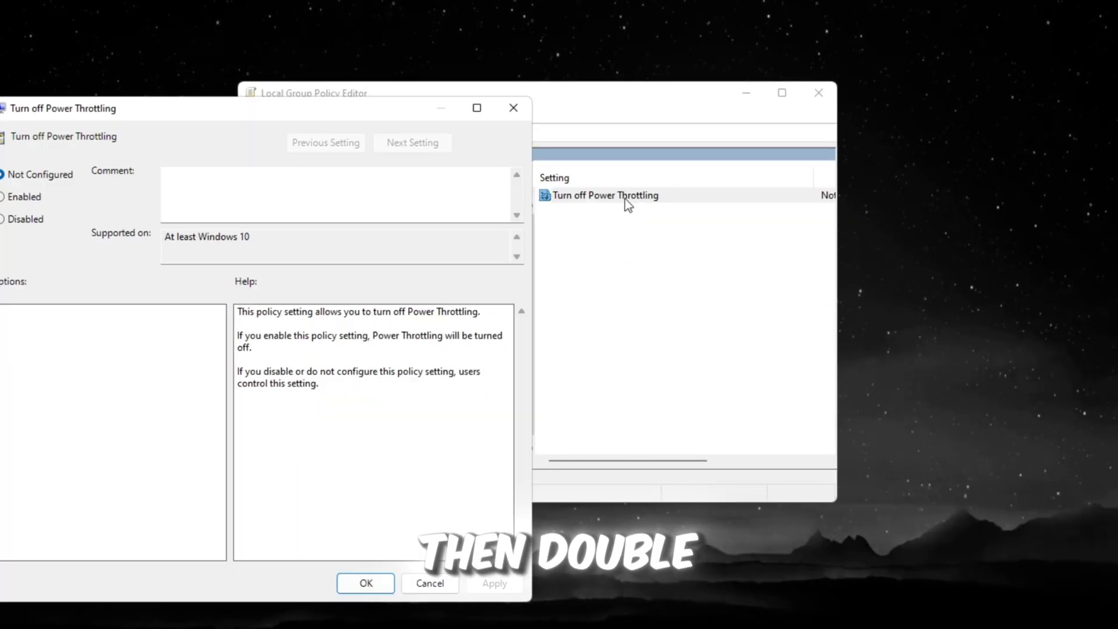
{"action": "left_click_drag", "start_coordinate": [233, 108], "coordinate": [531, 95]}
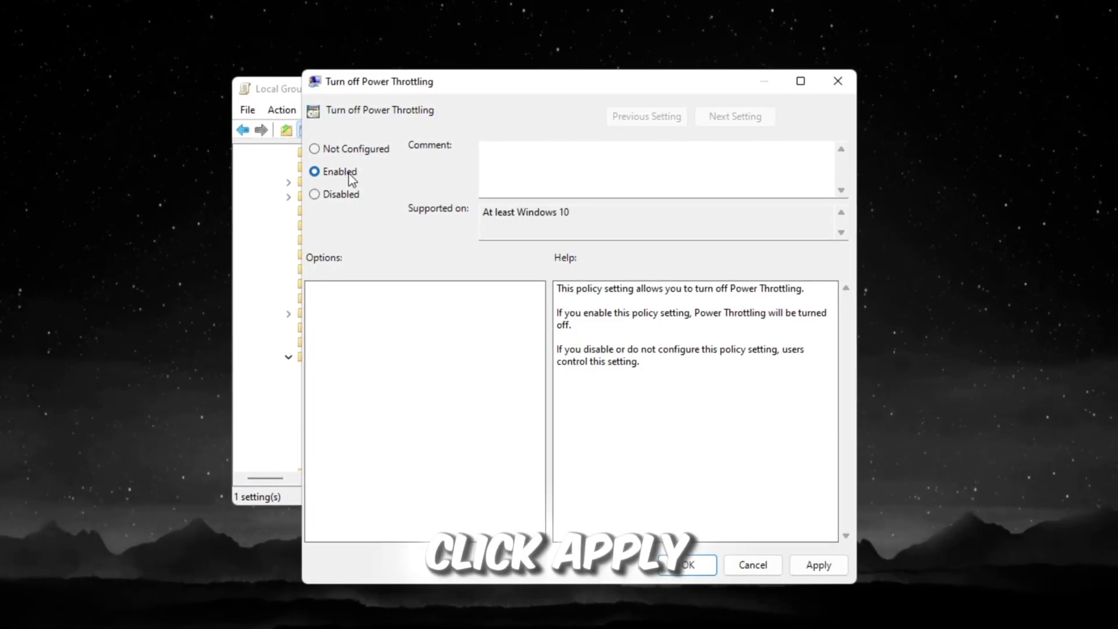
{"action": "left_click", "coordinate": [669, 566]}
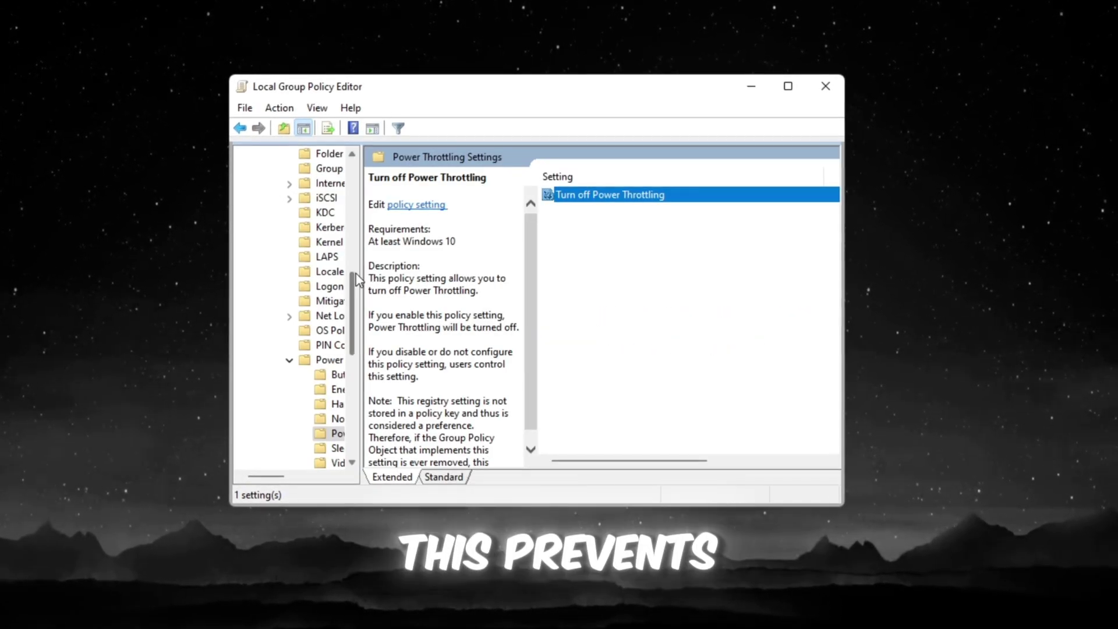
Step: Return from the Power Throttling Settings folder to the Local Computer Policy root
{"action": "left_click", "coordinate": [243, 130]}
{"action": "left_click", "coordinate": [243, 129]}
{"action": "left_click", "coordinate": [243, 129]}
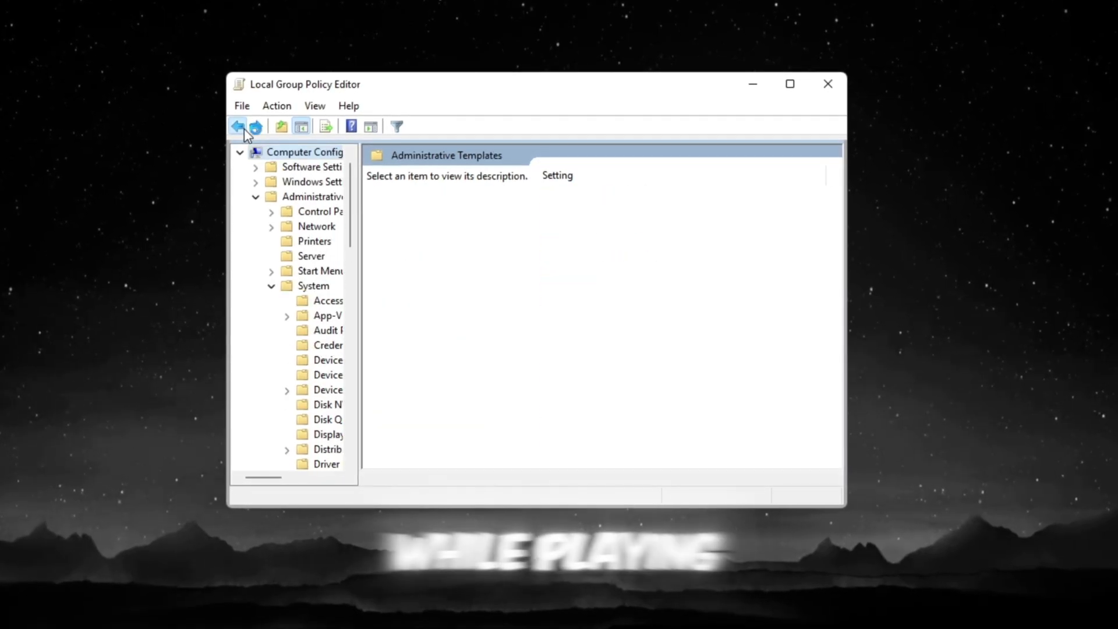
{"action": "left_click", "coordinate": [243, 129]}
{"action": "left_click", "coordinate": [243, 129]}
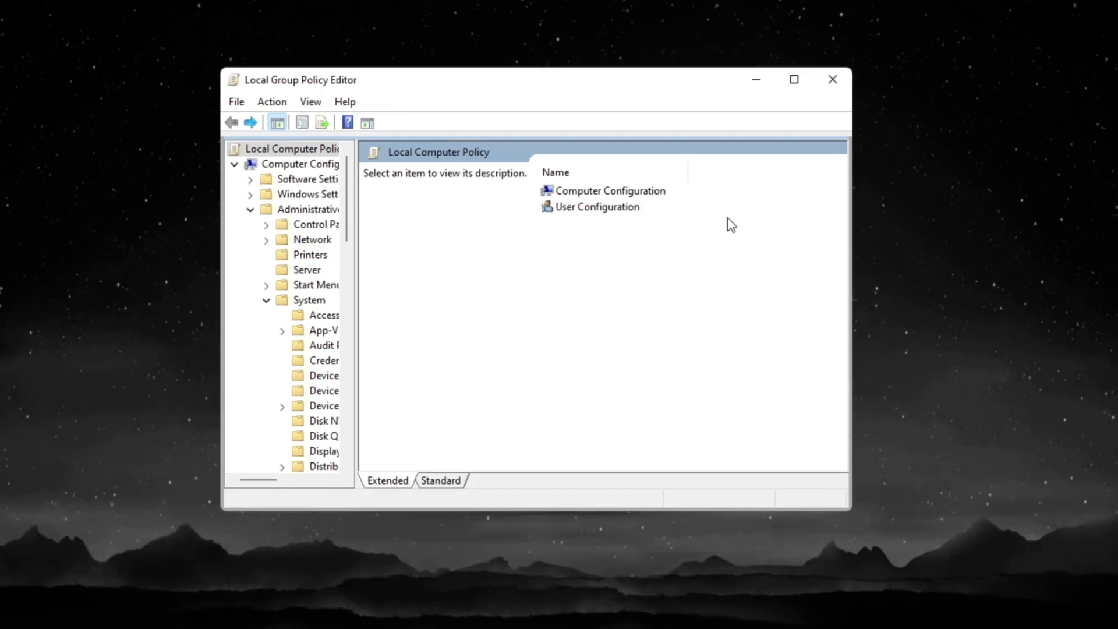
Step: Open the App Privacy policies under Computer Configuration > Administrative Templates > Windows Components
{"action": "double_click", "coordinate": [629, 192]}
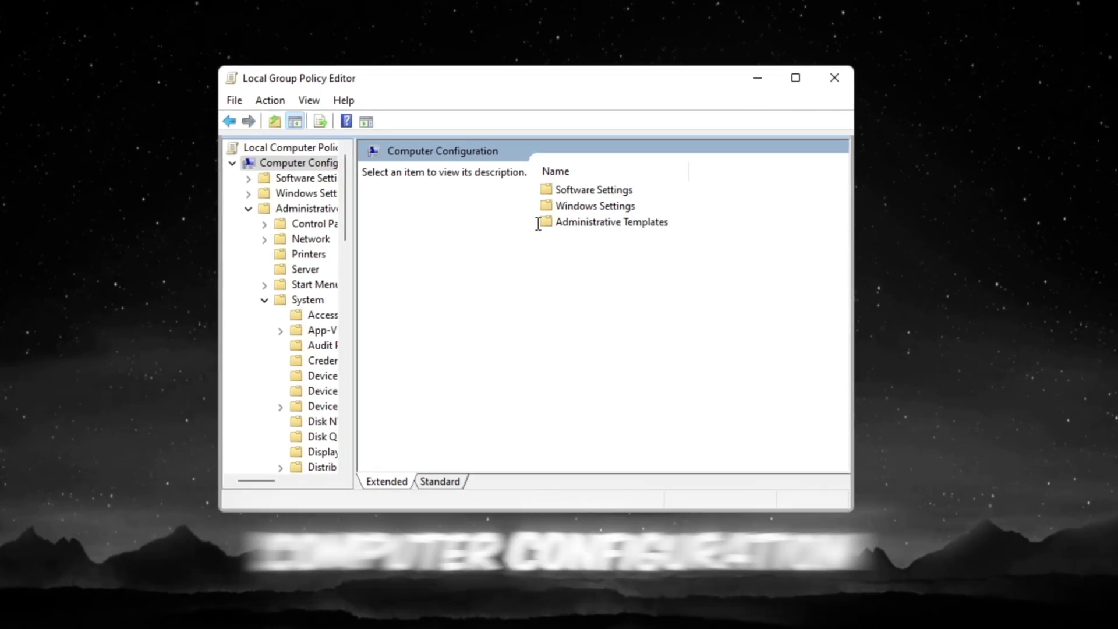
{"action": "double_click", "coordinate": [618, 222]}
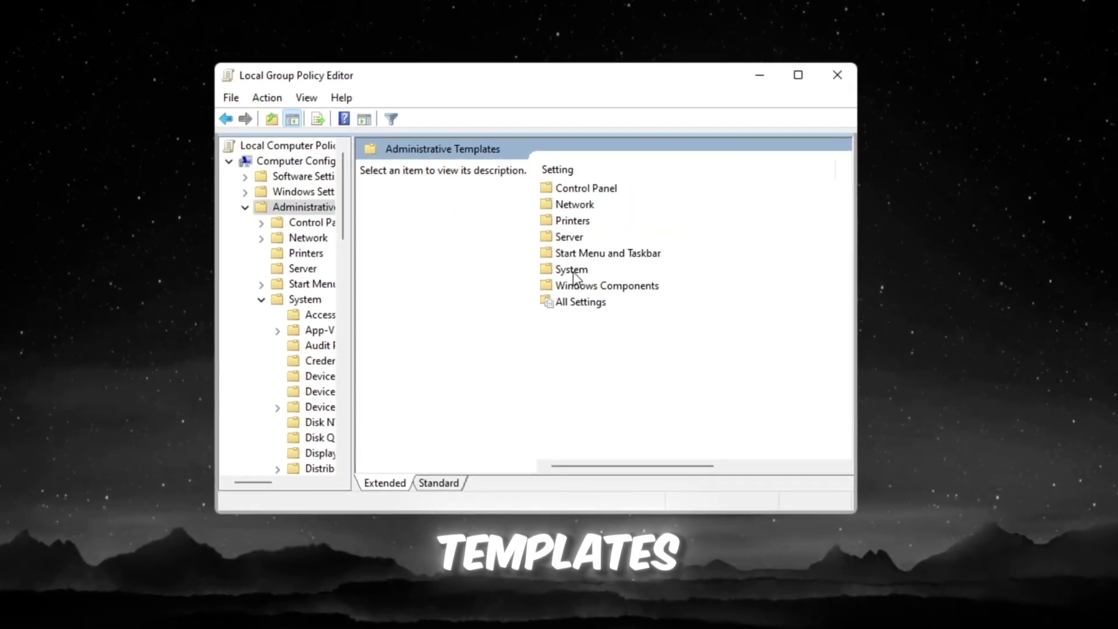
{"action": "left_click", "coordinate": [583, 285]}
{"action": "double_click", "coordinate": [584, 284]}
{"action": "double_click", "coordinate": [604, 240]}
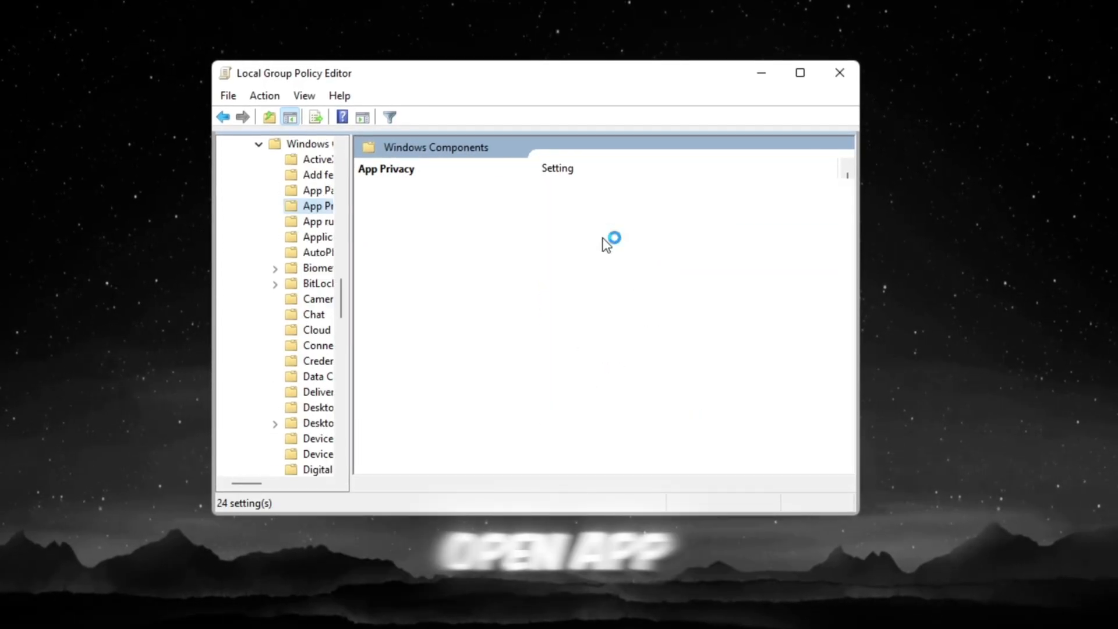
Step: Enable the "Let Windows apps run in the background" policy with Force Deny as the default for all apps, and save it
{"action": "scroll", "coordinate": [617, 416], "scroll_direction": "down", "scroll_amount": 3}
{"action": "left_click", "coordinate": [641, 434]}
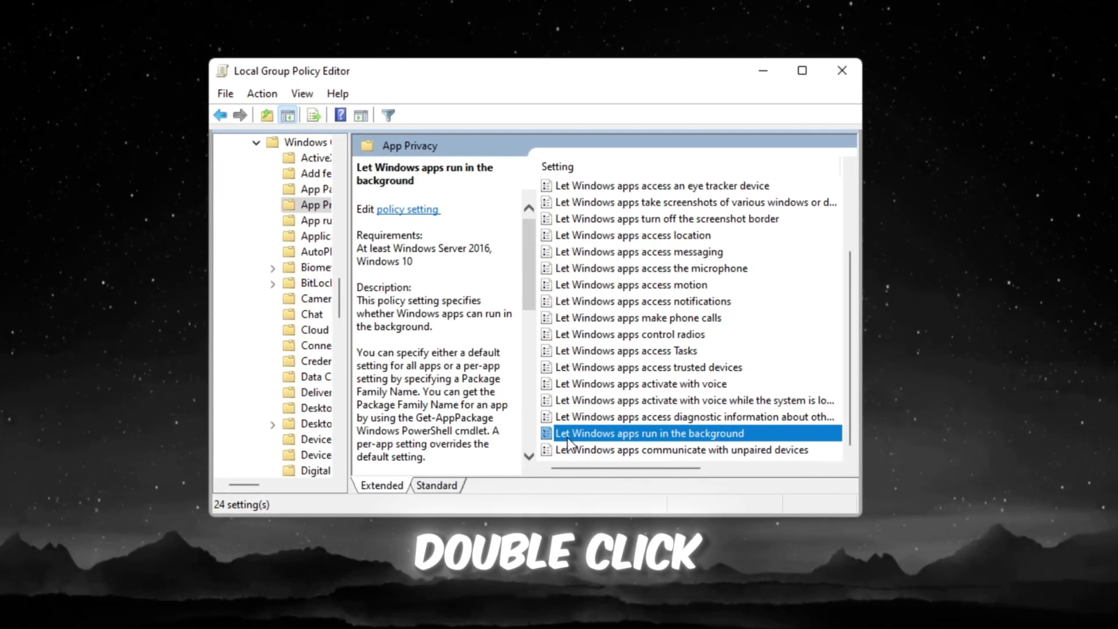
{"action": "double_click", "coordinate": [619, 433]}
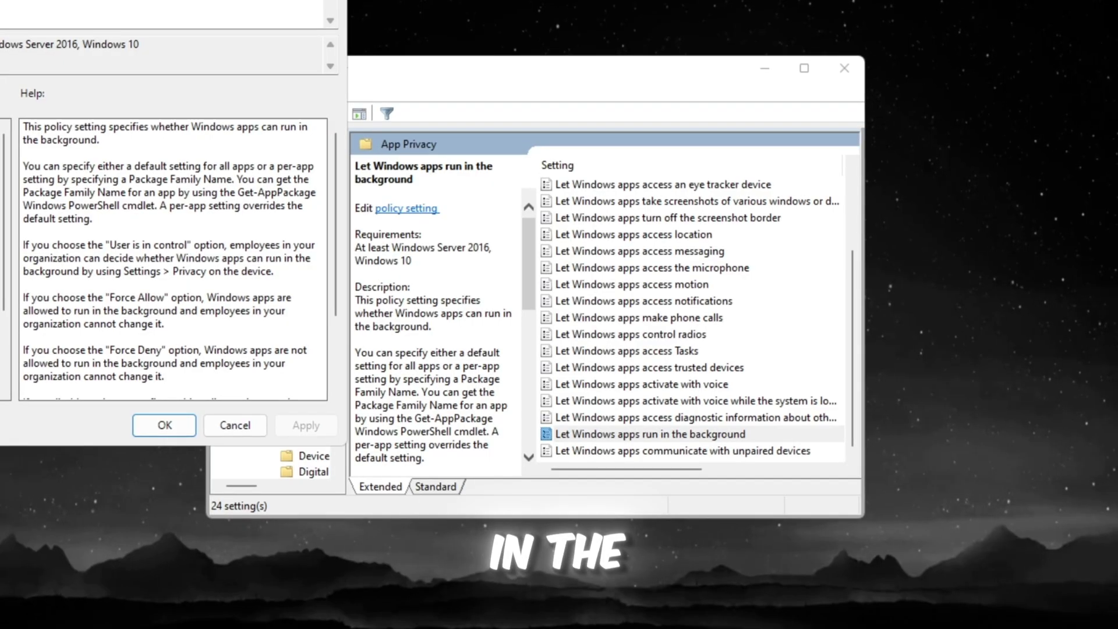
{"action": "left_click_drag", "start_coordinate": [0, 3], "coordinate": [575, 36]}
{"action": "left_click", "coordinate": [311, 128]}
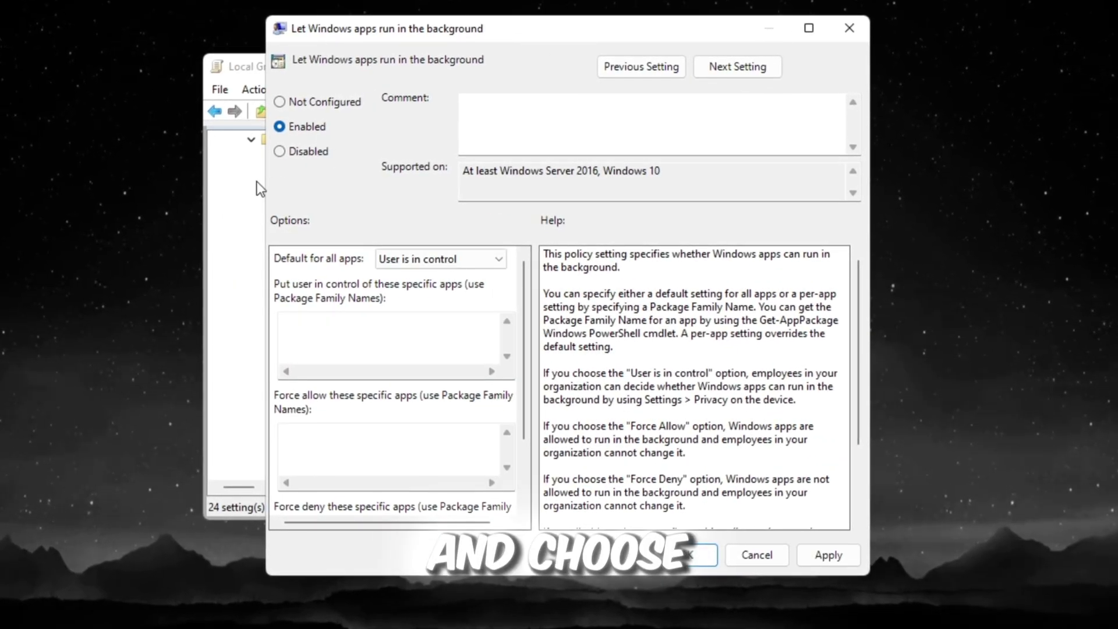
{"action": "left_click", "coordinate": [401, 259]}
{"action": "left_click", "coordinate": [402, 300]}
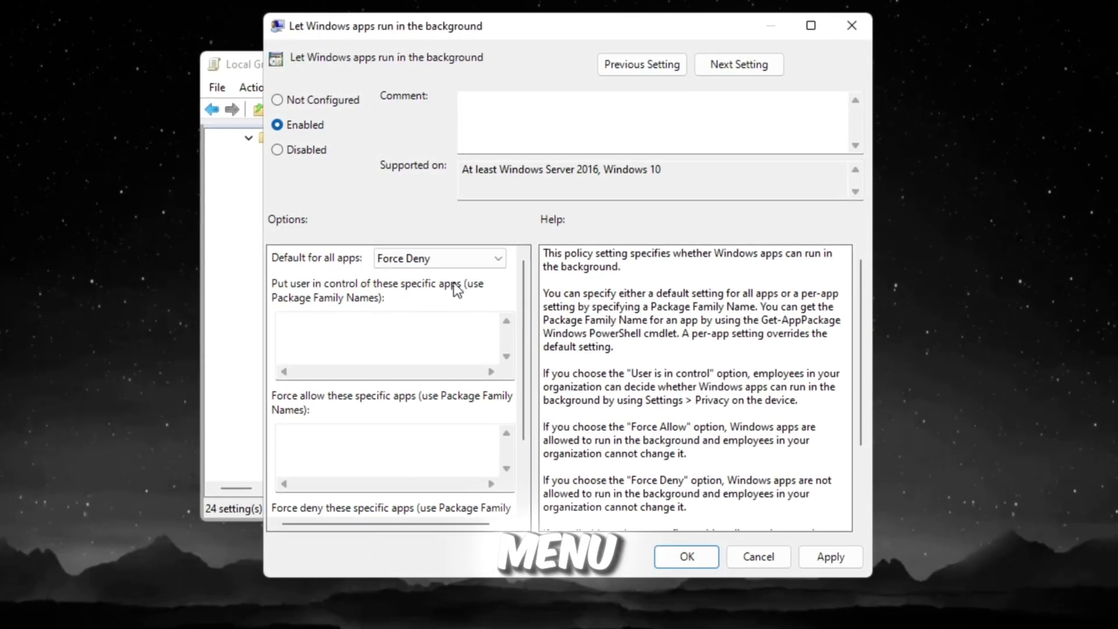
{"action": "left_click", "coordinate": [830, 557]}
{"action": "left_click", "coordinate": [701, 557]}
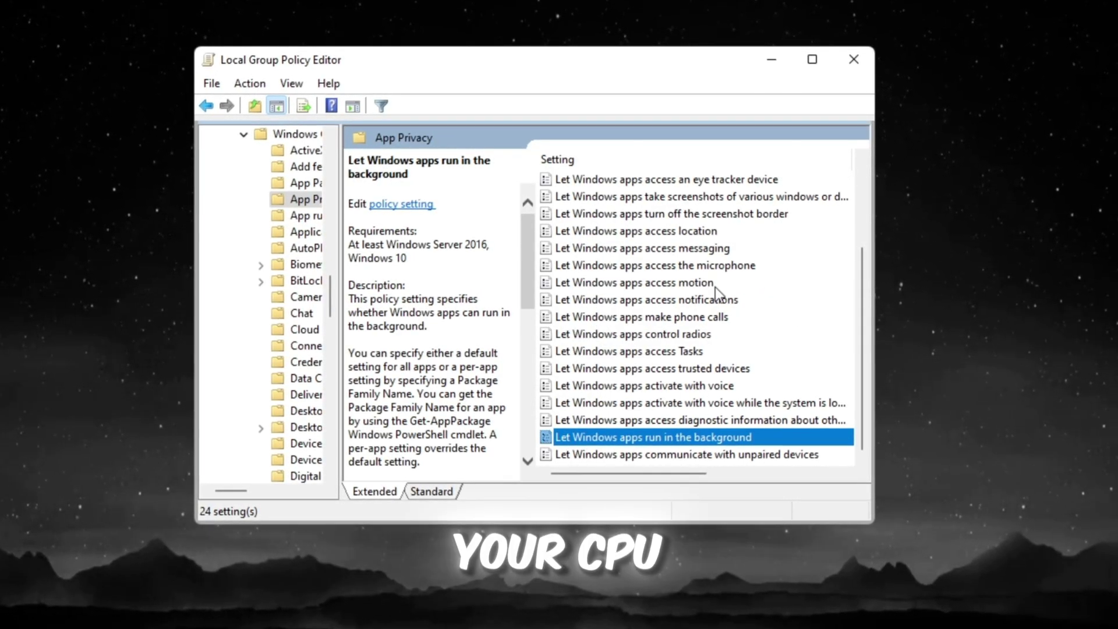
{"action": "scroll", "coordinate": [617, 351], "scroll_direction": "up", "scroll_amount": 3}
{"action": "scroll", "coordinate": [673, 319], "scroll_direction": "down", "scroll_amount": 3}
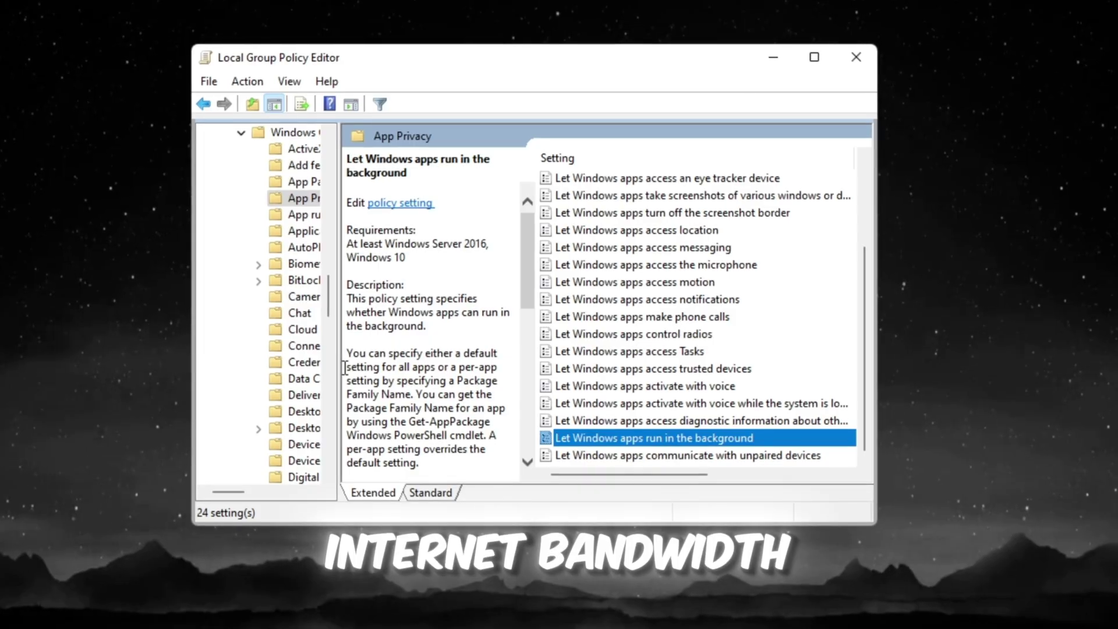
{"action": "left_click_drag", "start_coordinate": [256, 491], "coordinate": [245, 491]}
{"action": "scroll", "coordinate": [267, 403], "scroll_direction": "up", "scroll_amount": 10}
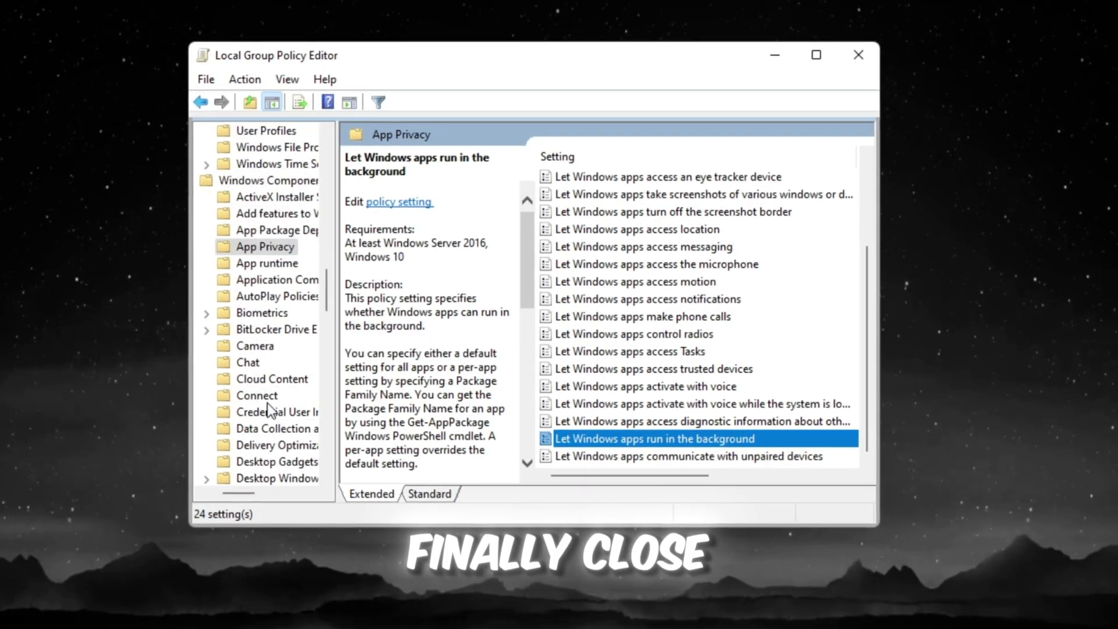
{"action": "scroll", "coordinate": [269, 372], "scroll_direction": "up", "scroll_amount": 12}
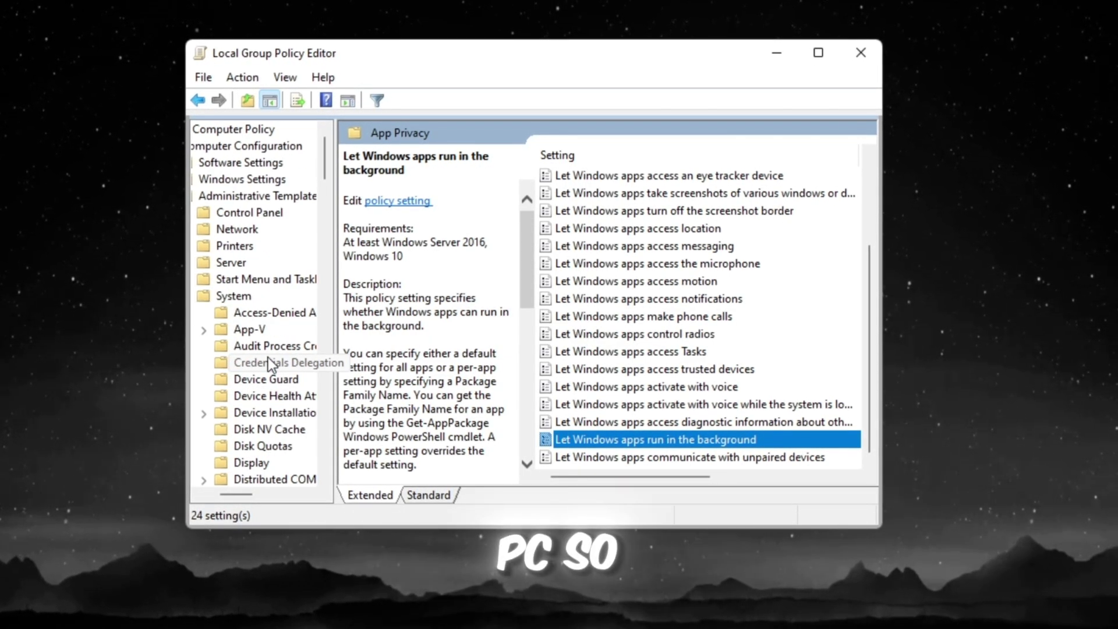
{"action": "scroll", "coordinate": [268, 360], "scroll_direction": "down", "scroll_amount": 8}
{"action": "scroll", "coordinate": [267, 361], "scroll_direction": "down", "scroll_amount": 8}
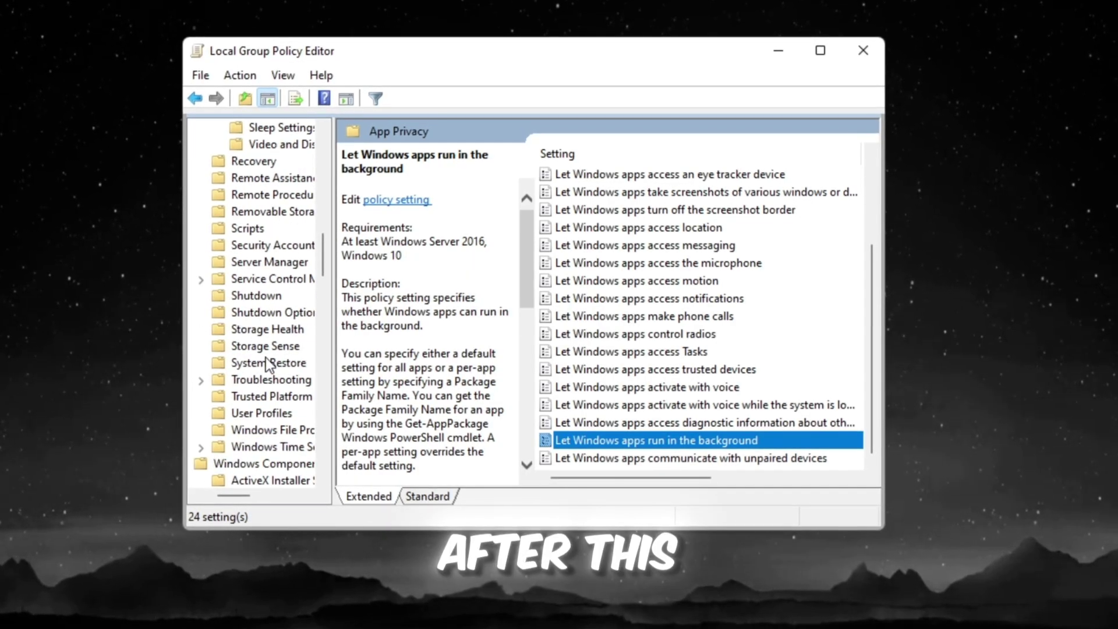
{"action": "scroll", "coordinate": [267, 361], "scroll_direction": "up", "scroll_amount": 7}
{"action": "scroll", "coordinate": [265, 360], "scroll_direction": "up", "scroll_amount": 10}
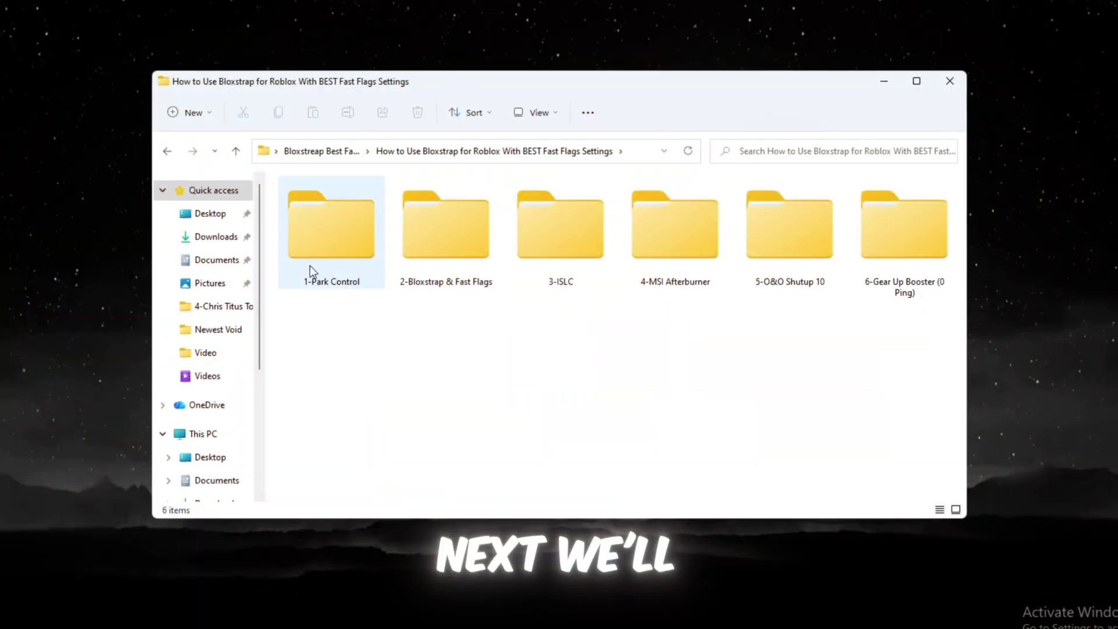
Step: Open the 1-Park Control folder in the Bloxstrap pack and select parkcontrolsetup64.exe
{"action": "double_click", "coordinate": [311, 263]}
{"action": "left_click_drag", "start_coordinate": [460, 360], "coordinate": [351, 269]}
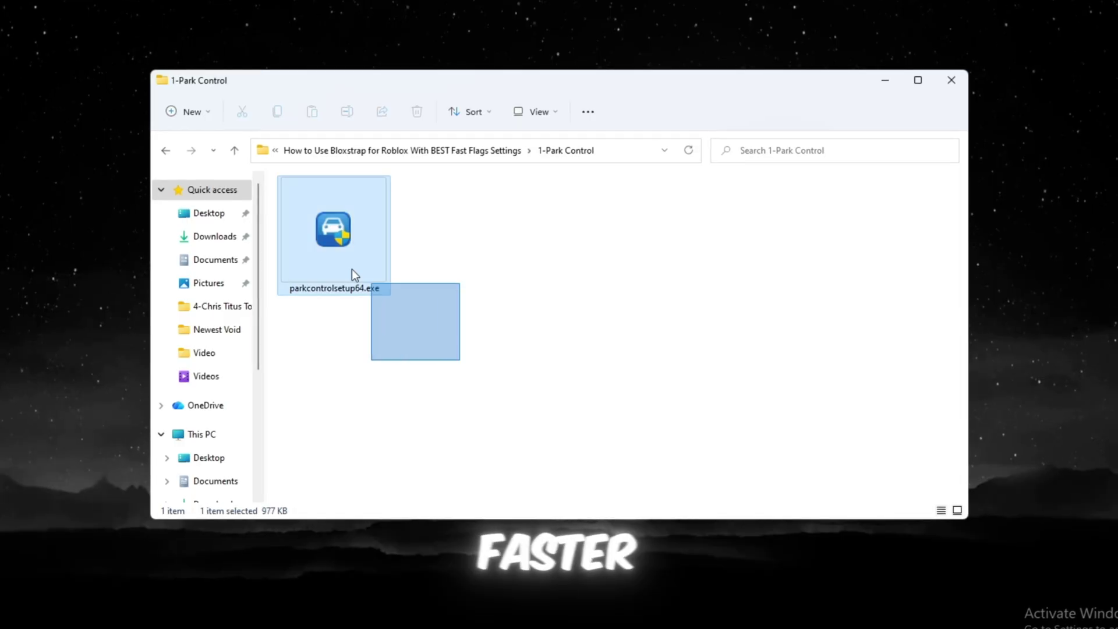
{"action": "scroll", "coordinate": [473, 424], "scroll_direction": "up", "scroll_amount": 1}
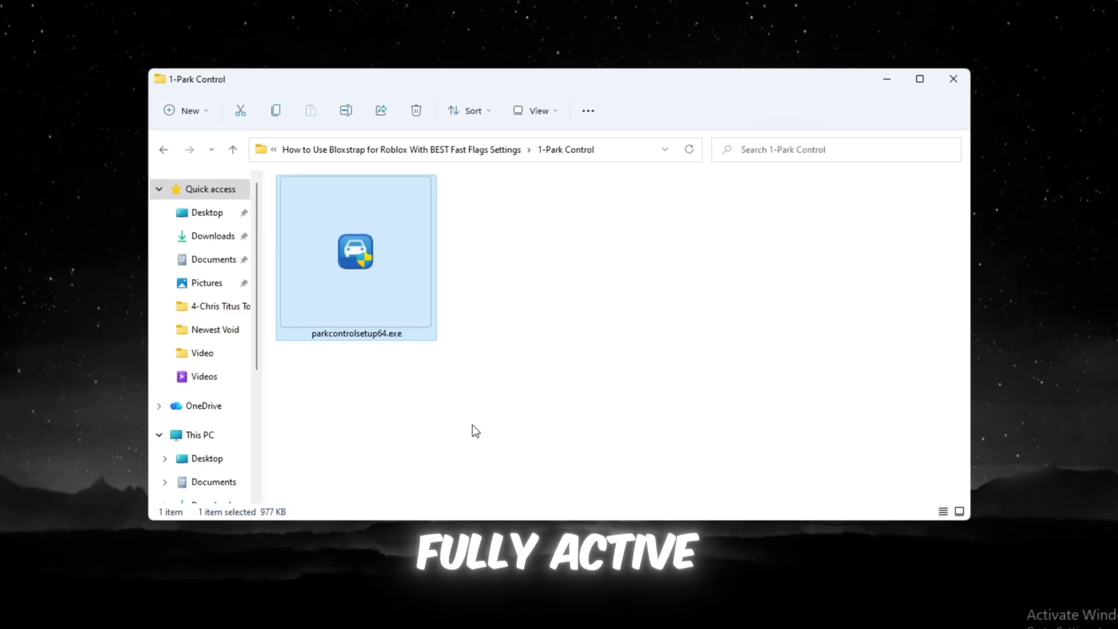
{"action": "left_click", "coordinate": [337, 370]}
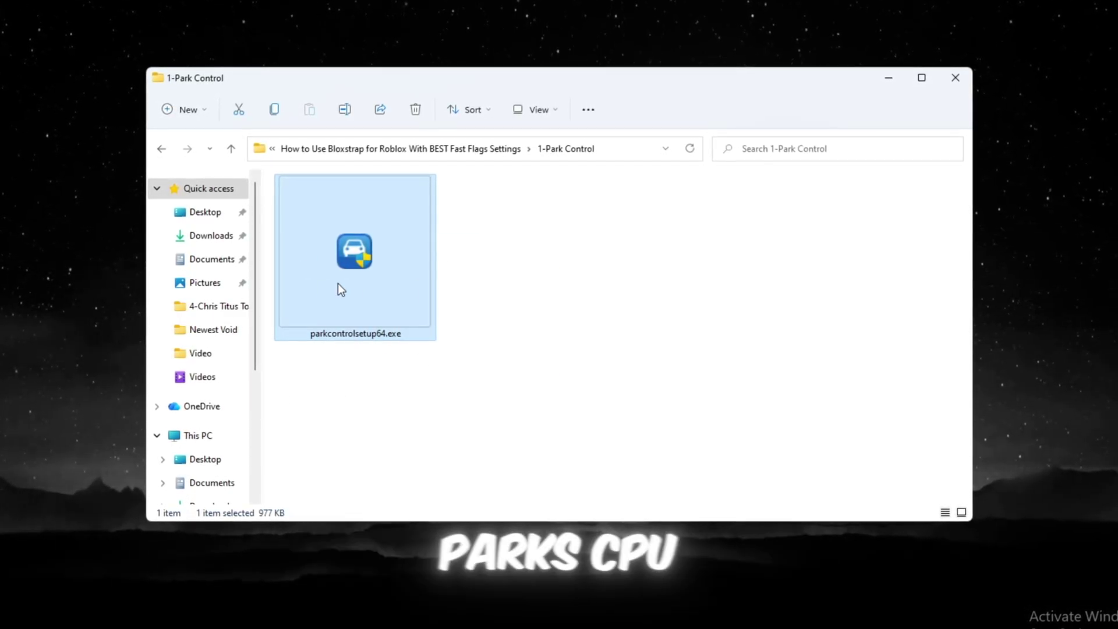
{"action": "scroll", "coordinate": [424, 387], "scroll_direction": "up", "scroll_amount": 2}
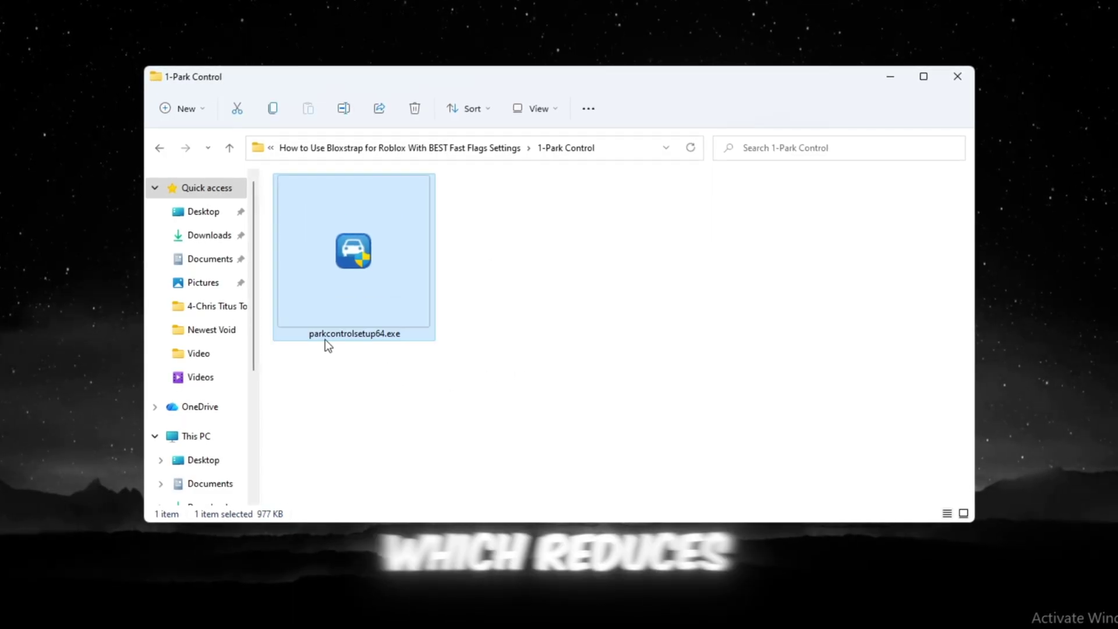
{"action": "scroll", "coordinate": [380, 271], "scroll_direction": "down", "scroll_amount": 1}
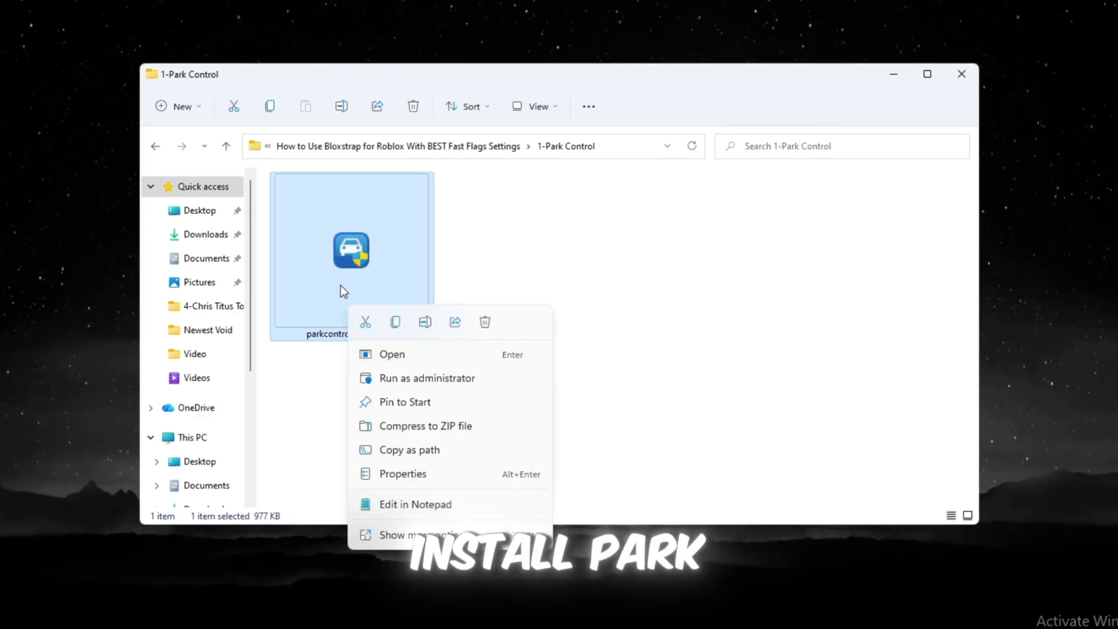
Step: Minimize the 1-Park Control folder window and choose Bitsum Highest Performance as the power profile in ParkControl
{"action": "left_click", "coordinate": [699, 229]}
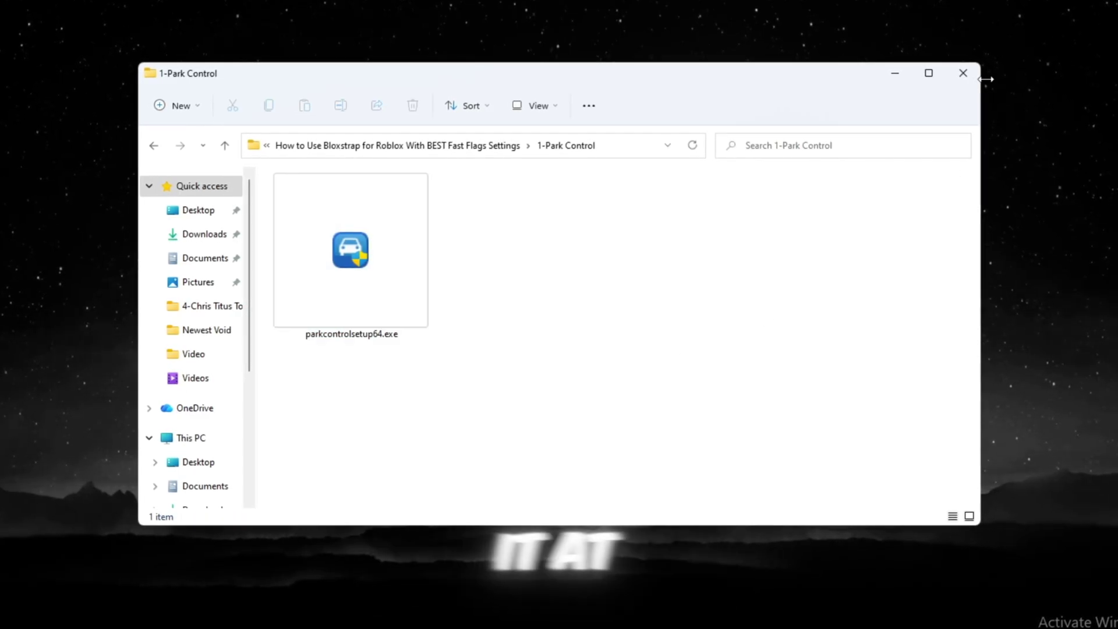
{"action": "left_click", "coordinate": [896, 74]}
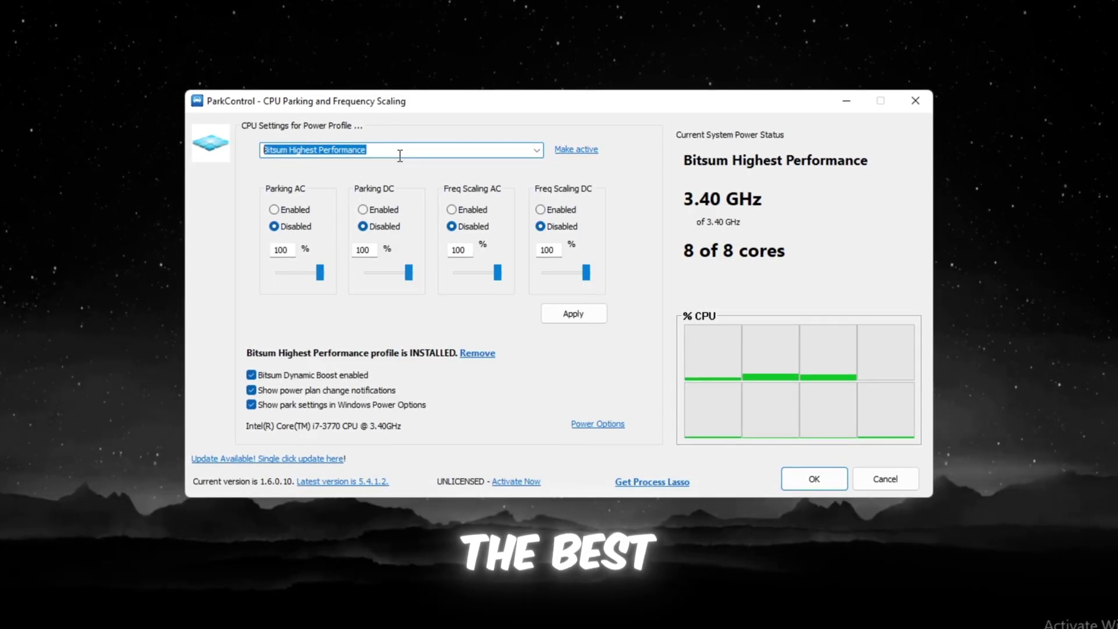
{"action": "left_click", "coordinate": [533, 151]}
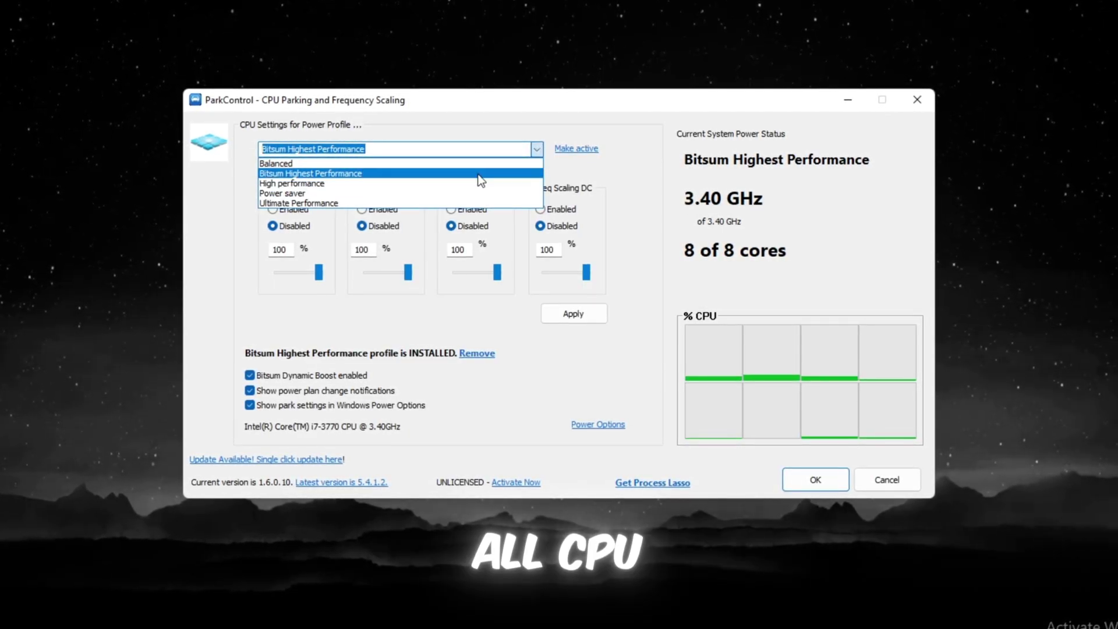
{"action": "left_click", "coordinate": [408, 174]}
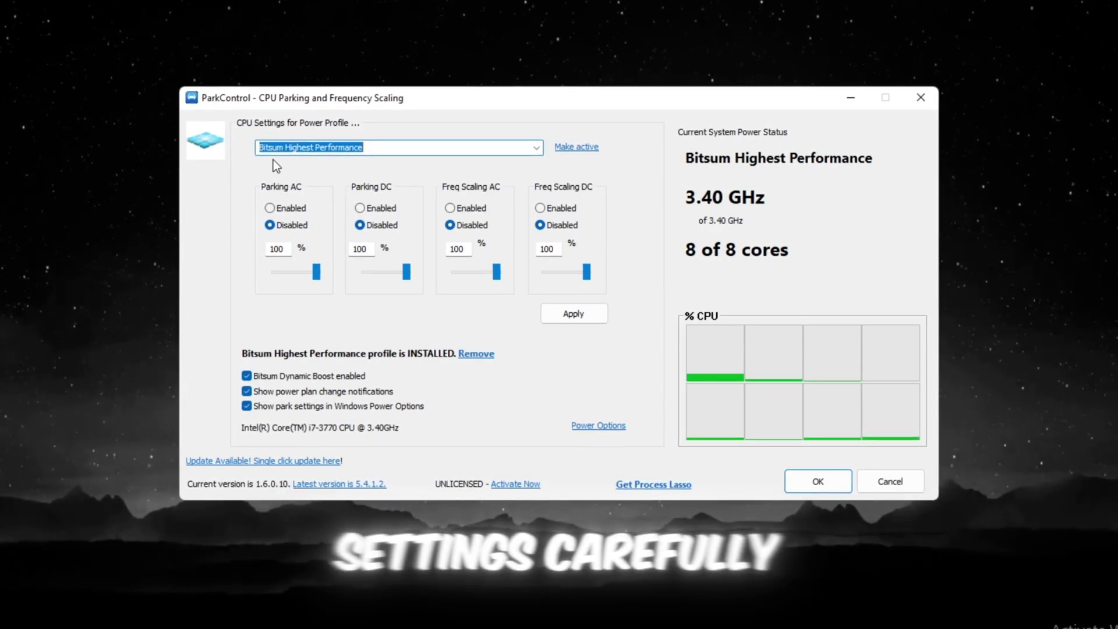
Step: Set Parking AC to Disabled and Parking DC to 100%, and check the active plan in the Windows Power Options
{"action": "left_click", "coordinate": [268, 224]}
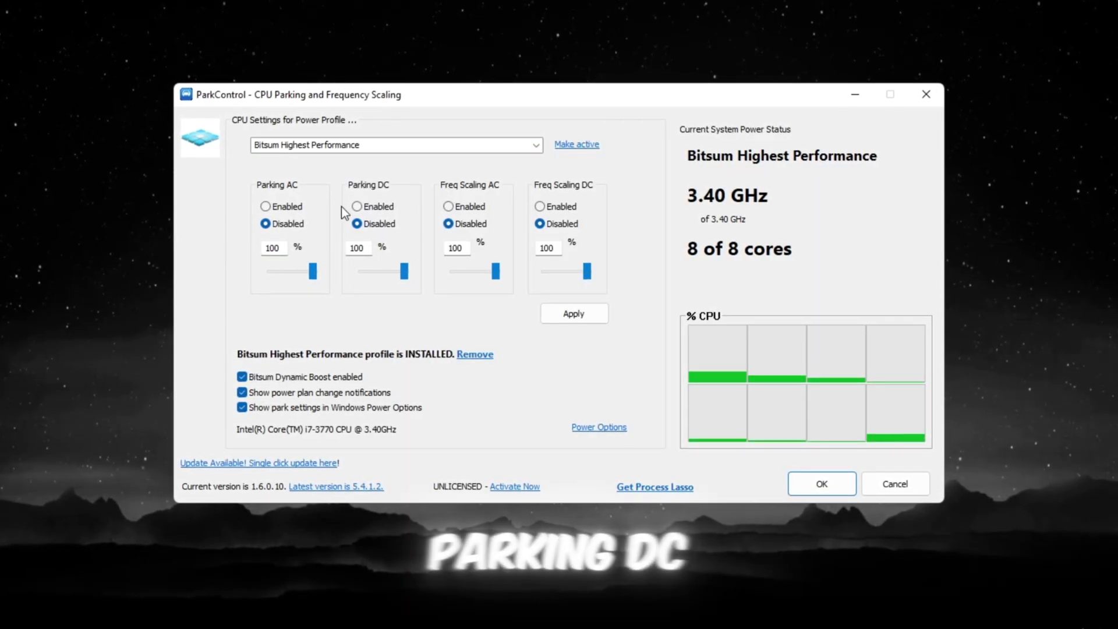
{"action": "left_click", "coordinate": [359, 249]}
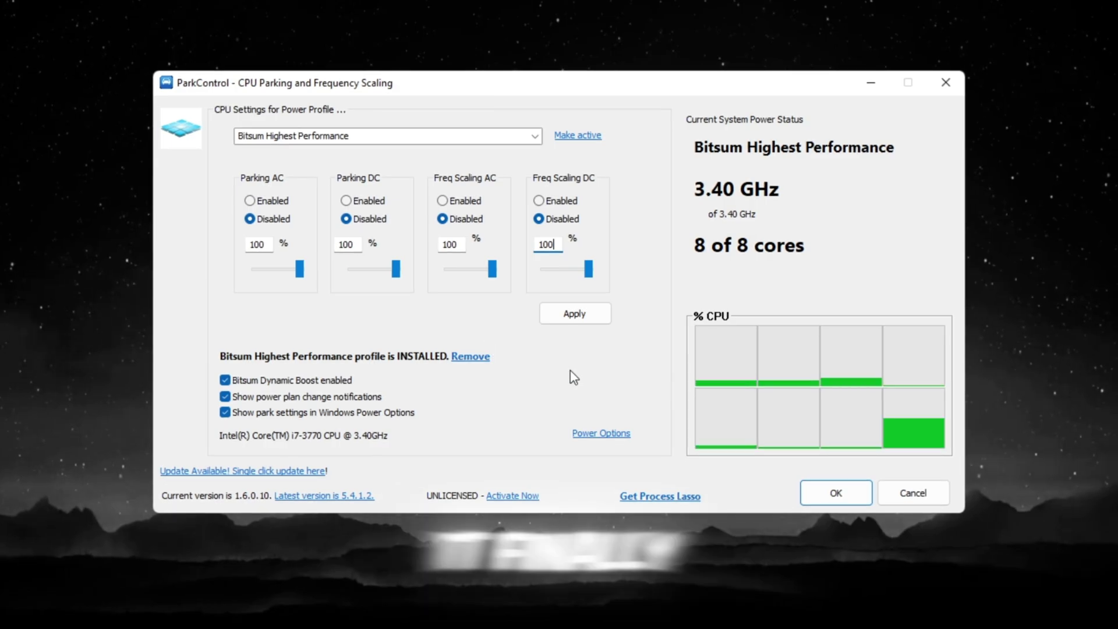
{"action": "left_click", "coordinate": [591, 435]}
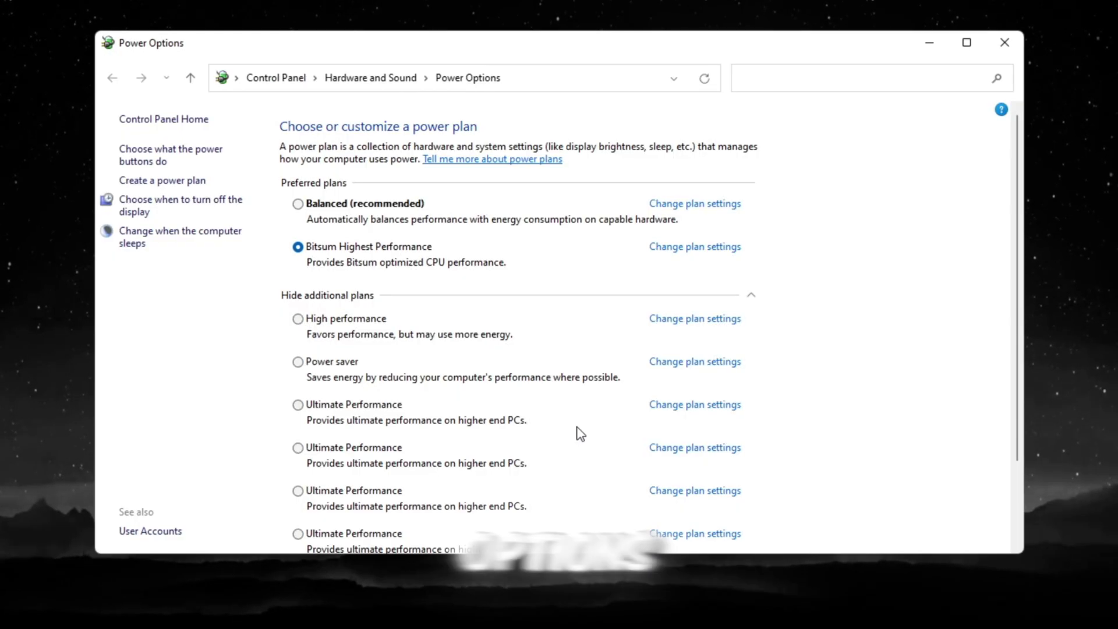
{"action": "left_click", "coordinate": [1014, 51]}
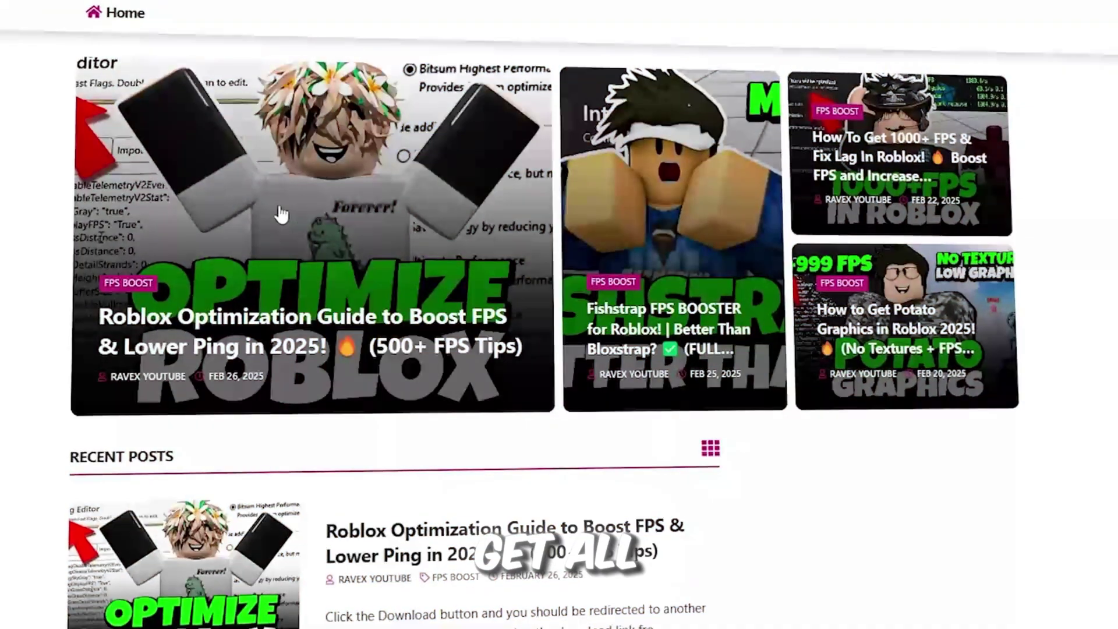
{"action": "scroll", "coordinate": [281, 215], "scroll_direction": "down", "scroll_amount": 5}
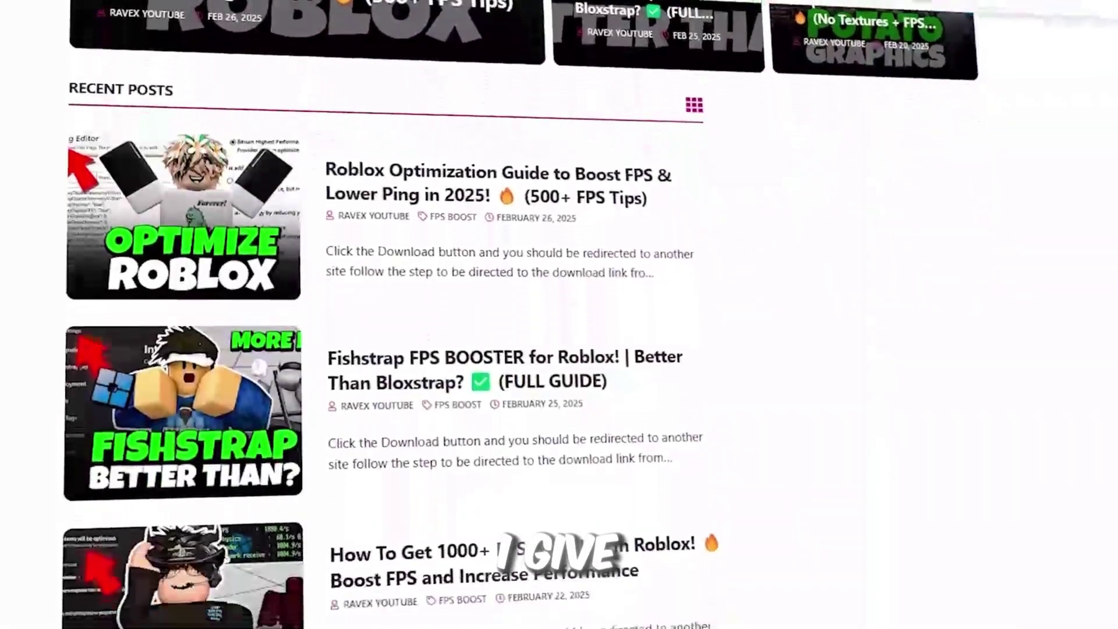
{"action": "scroll", "coordinate": [384, 314], "scroll_direction": "down", "scroll_amount": 5}
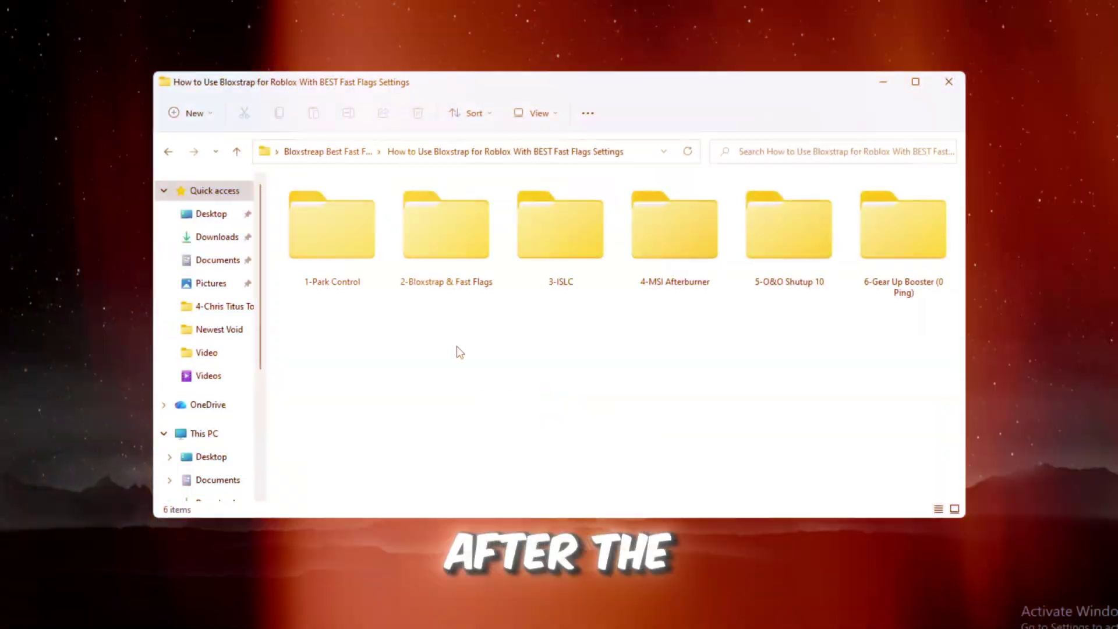
Step: Open the 2-Bloxstrap & Fast Flags folder in the pack and enlarge its file icons
{"action": "double_click", "coordinate": [437, 266]}
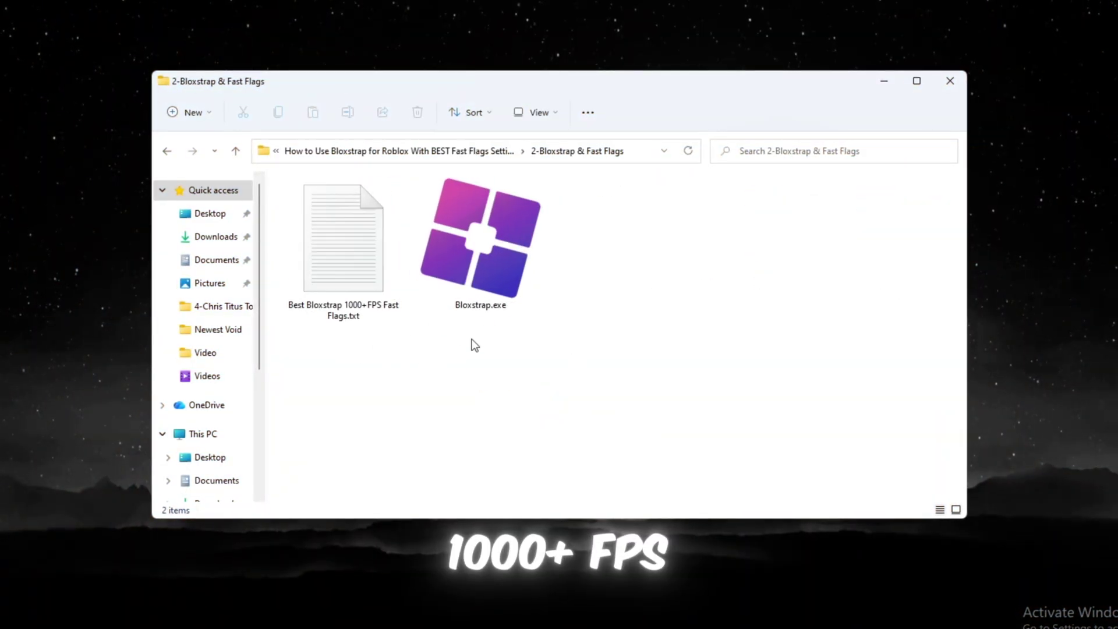
{"action": "scroll", "coordinate": [596, 391], "scroll_direction": "up", "scroll_amount": 2}
{"action": "left_click_drag", "start_coordinate": [596, 391], "coordinate": [549, 361]}
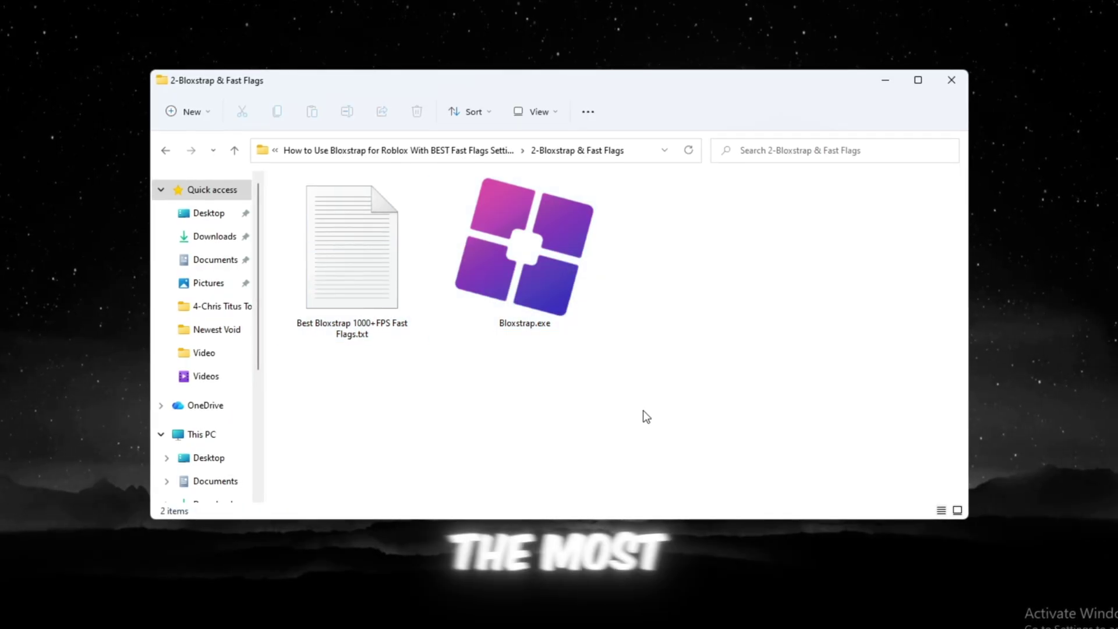
{"action": "left_click_drag", "start_coordinate": [645, 415], "coordinate": [270, 276]}
{"action": "left_click", "coordinate": [319, 335]}
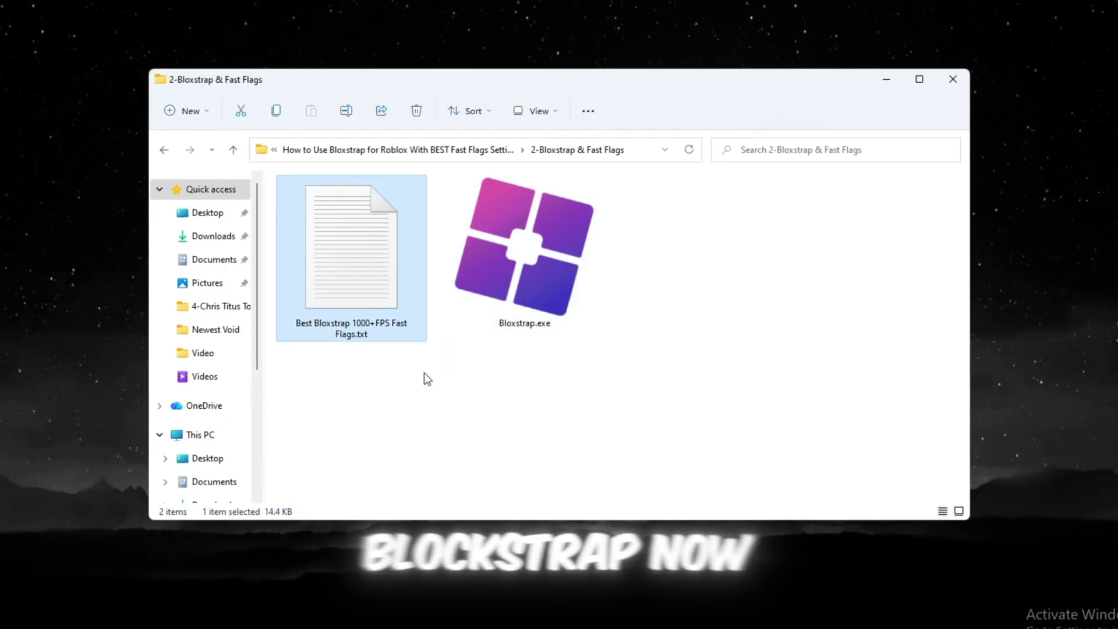
{"action": "left_click_drag", "start_coordinate": [536, 399], "coordinate": [285, 333]}
{"action": "left_click", "coordinate": [454, 354]}
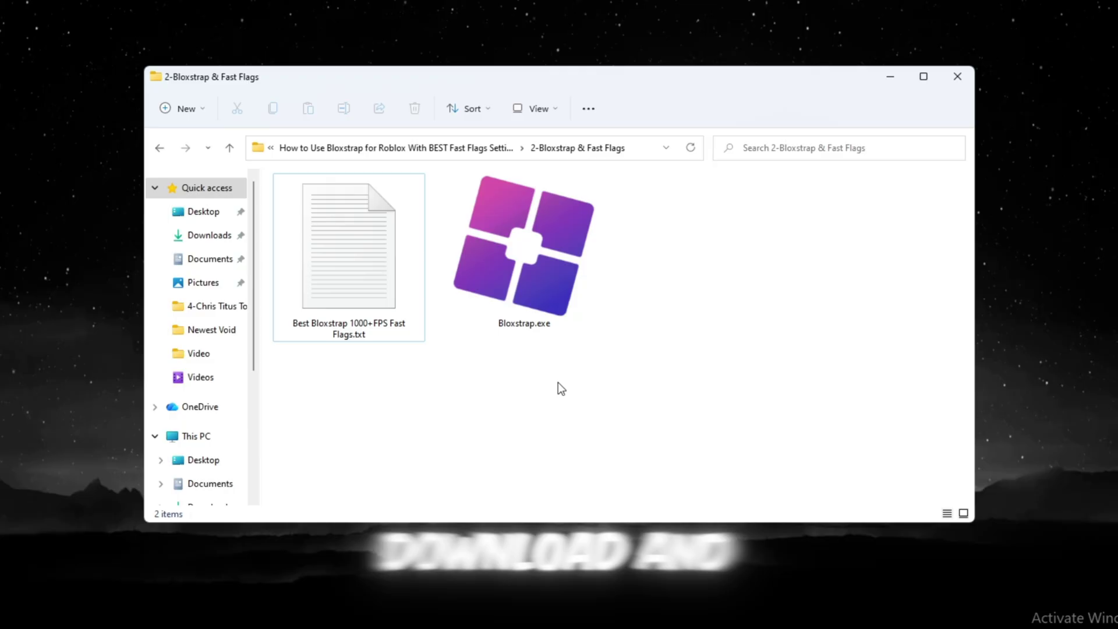
Step: Launch the installed Bloxstrap app through Windows search, minimize the folder window, and open the Bloxstrap settings
{"action": "key", "text": "super"}
{"action": "type", "text": "Blox"}
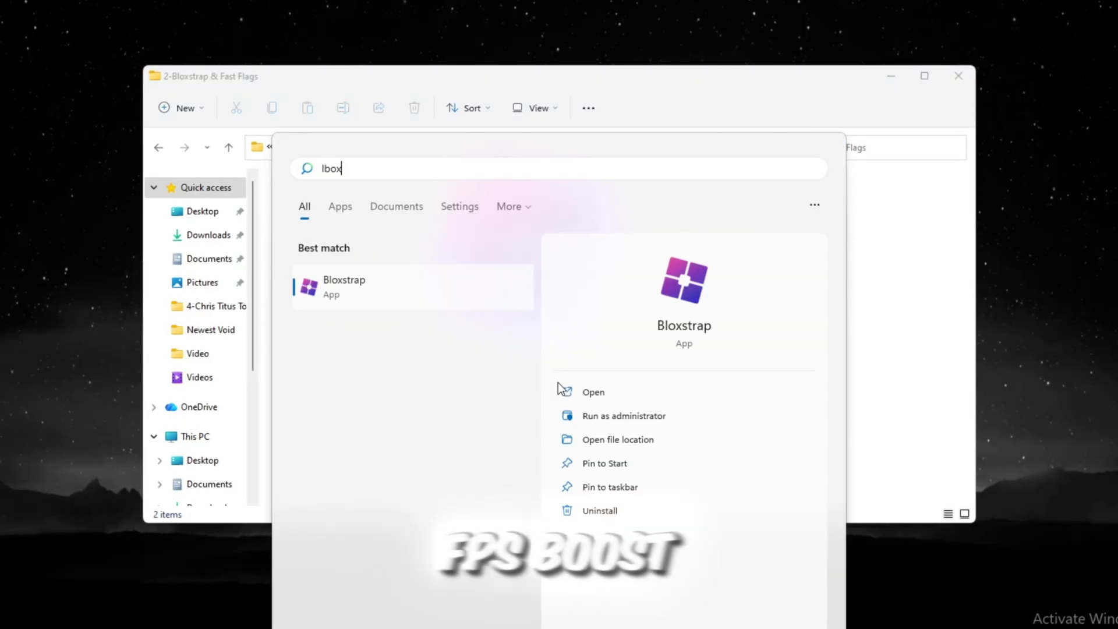
{"action": "key", "text": "Return"}
{"action": "left_click", "coordinate": [891, 76]}
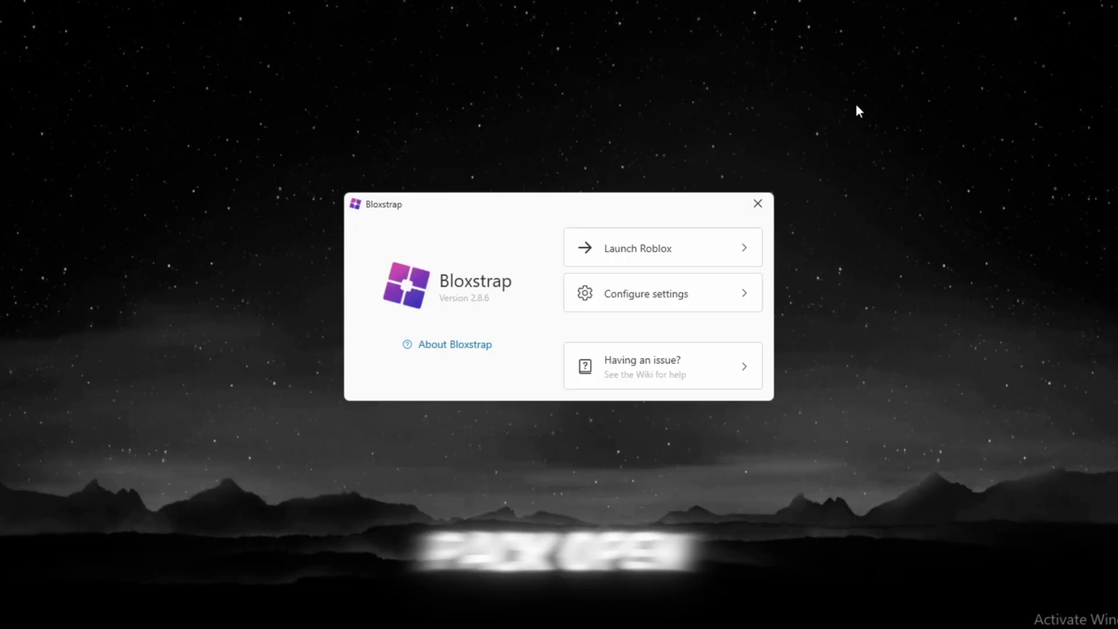
{"action": "left_click", "coordinate": [659, 295]}
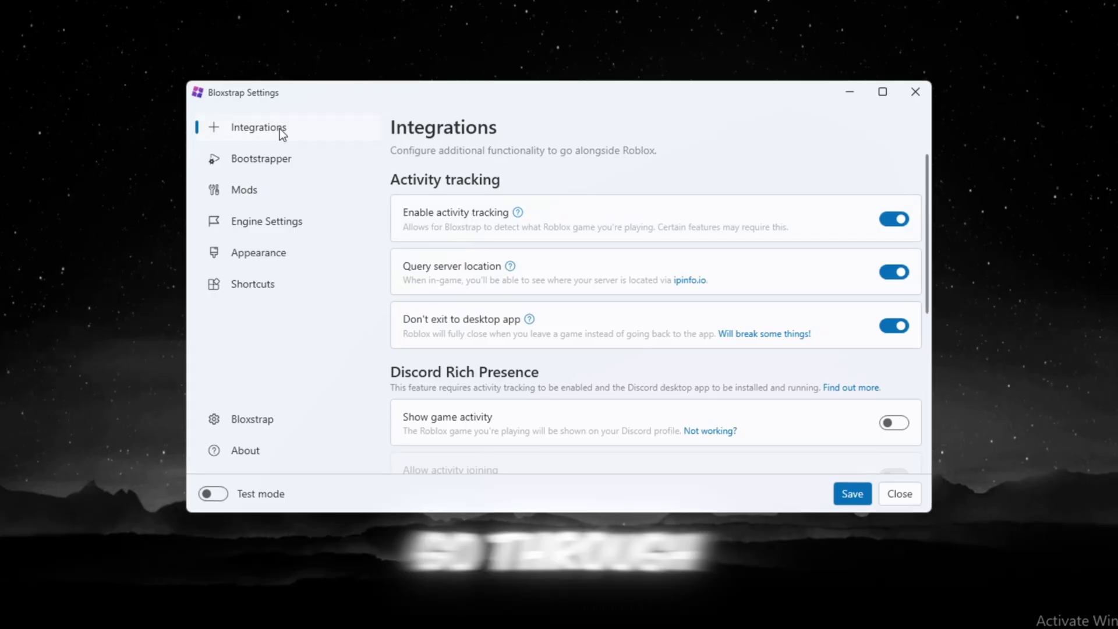
Step: In the Integrations settings, switch activity tracking off and back on, and toggle Query server location on and off
{"action": "left_click", "coordinate": [273, 156]}
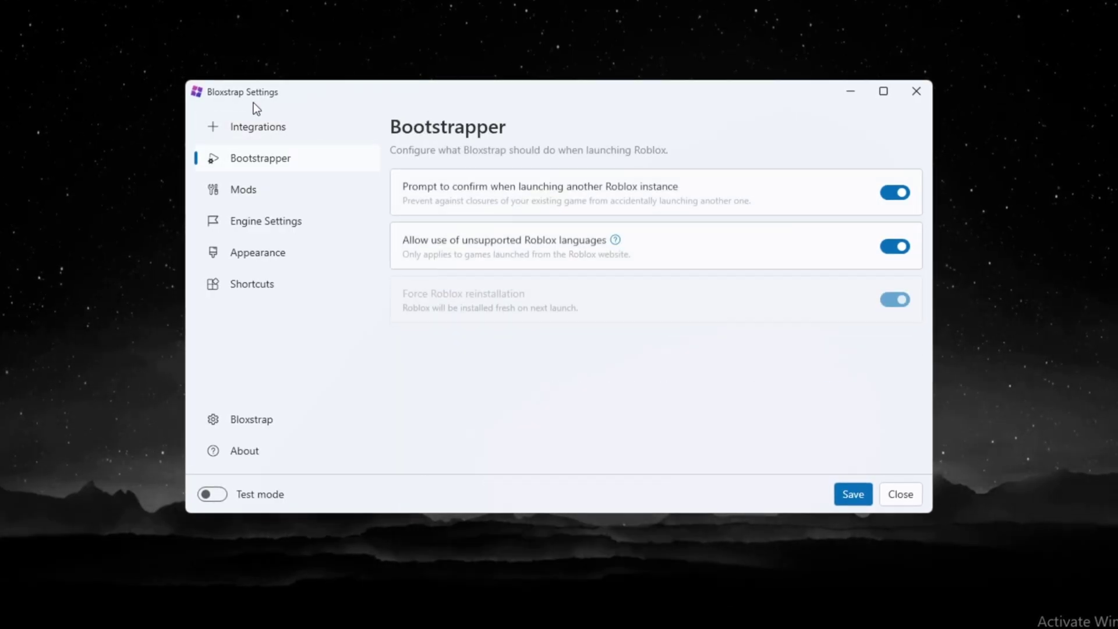
{"action": "left_click", "coordinate": [277, 127]}
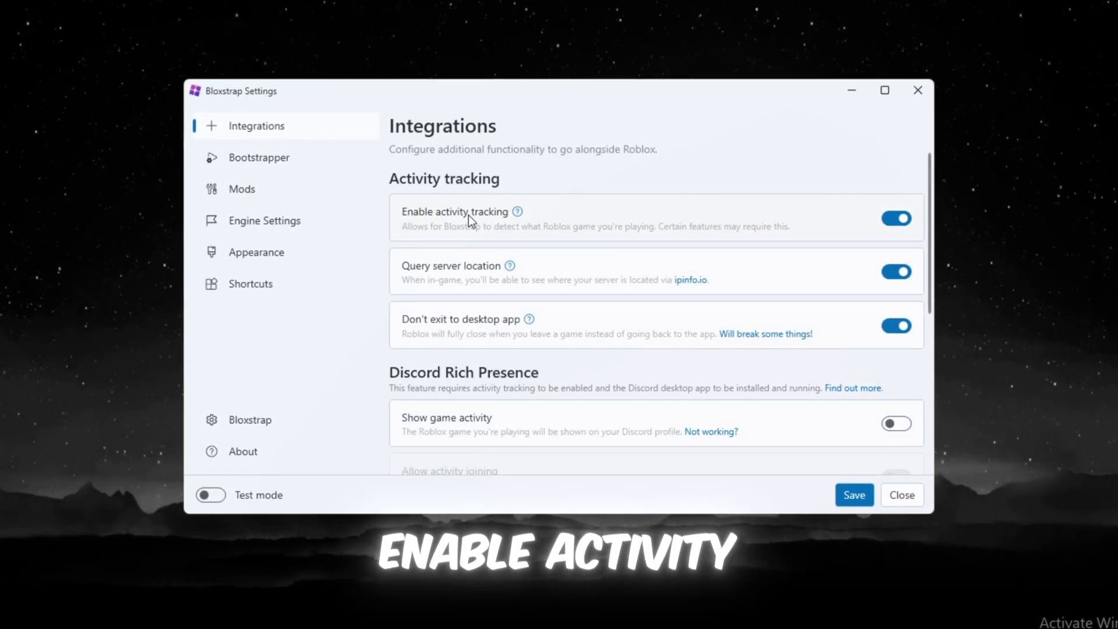
{"action": "left_click", "coordinate": [896, 222]}
{"action": "left_click", "coordinate": [898, 219]}
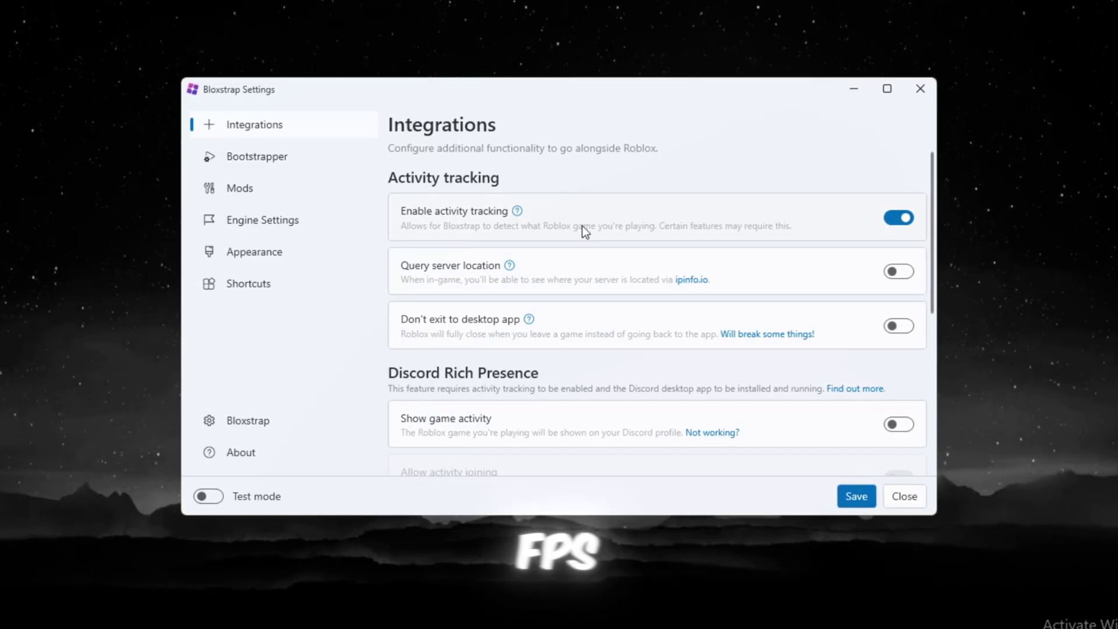
{"action": "left_click", "coordinate": [896, 273]}
{"action": "left_click", "coordinate": [899, 272]}
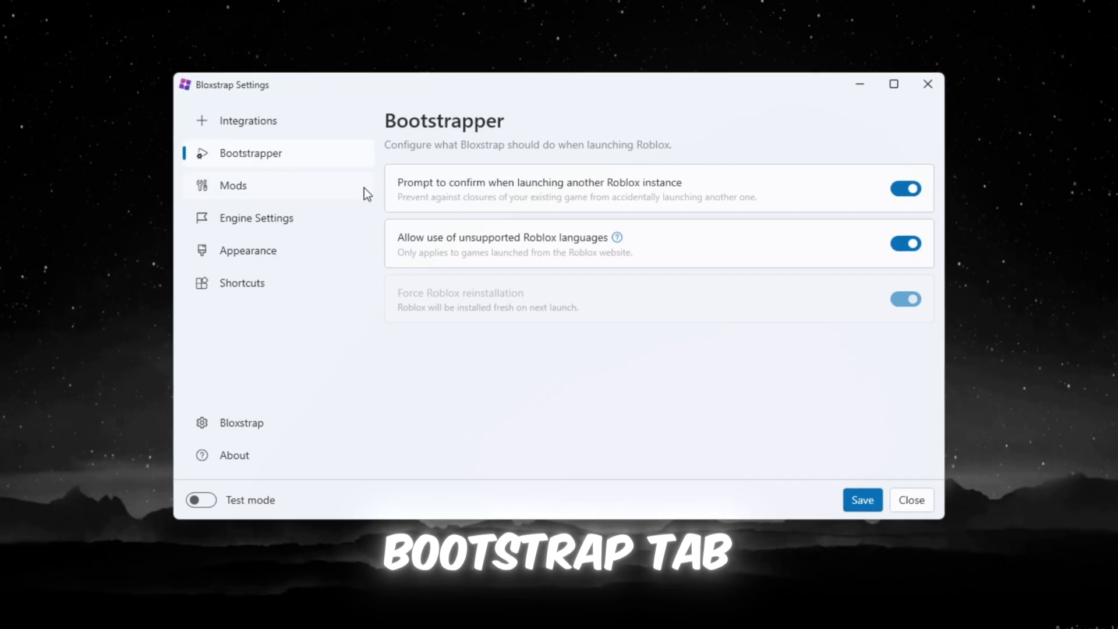
Step: In the Bootstrapper settings, enable the prompt for launching another Roblox instance and disable unsupported Roblox languages
{"action": "left_click", "coordinate": [907, 189]}
{"action": "left_click", "coordinate": [908, 188]}
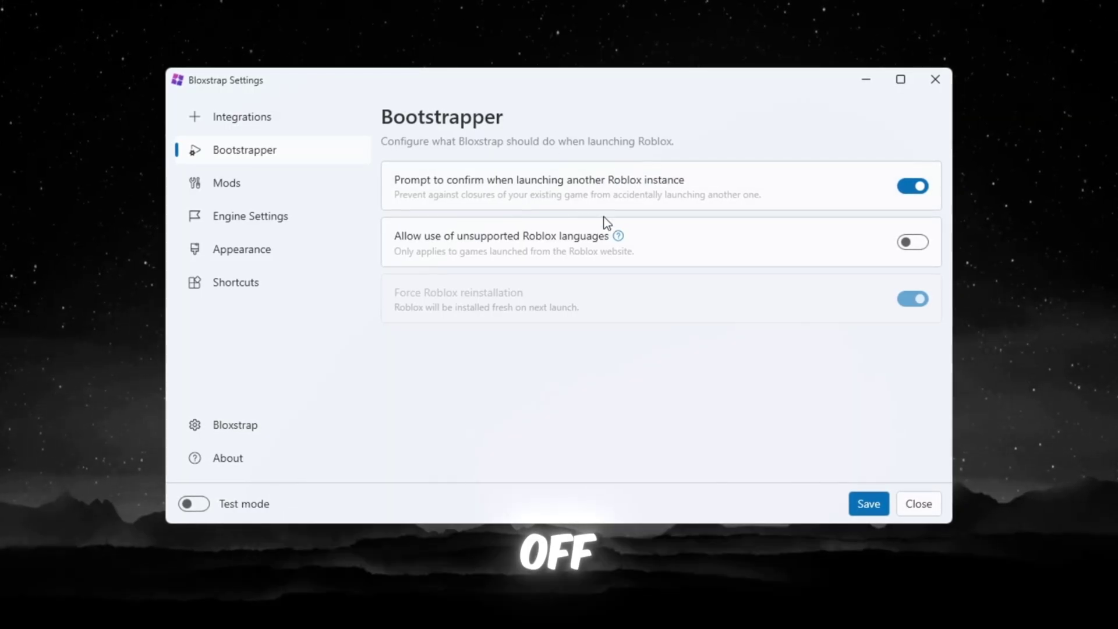
Step: In the Mods settings, use the Default mouse cursor and turn off Emulate old character sounds
{"action": "left_click", "coordinate": [219, 188]}
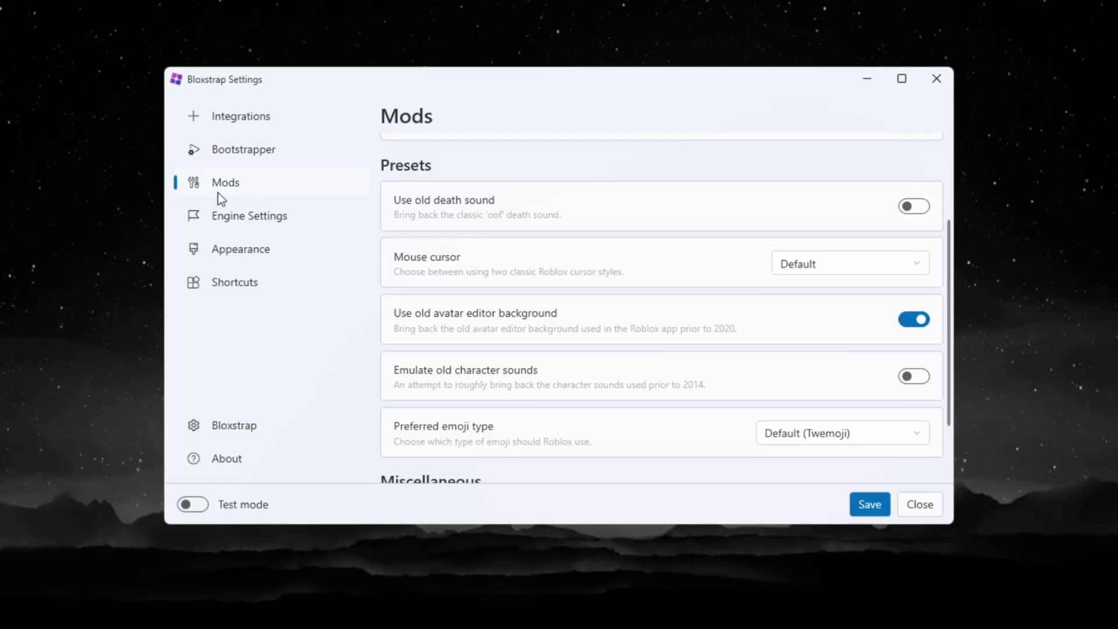
{"action": "left_click", "coordinate": [850, 268]}
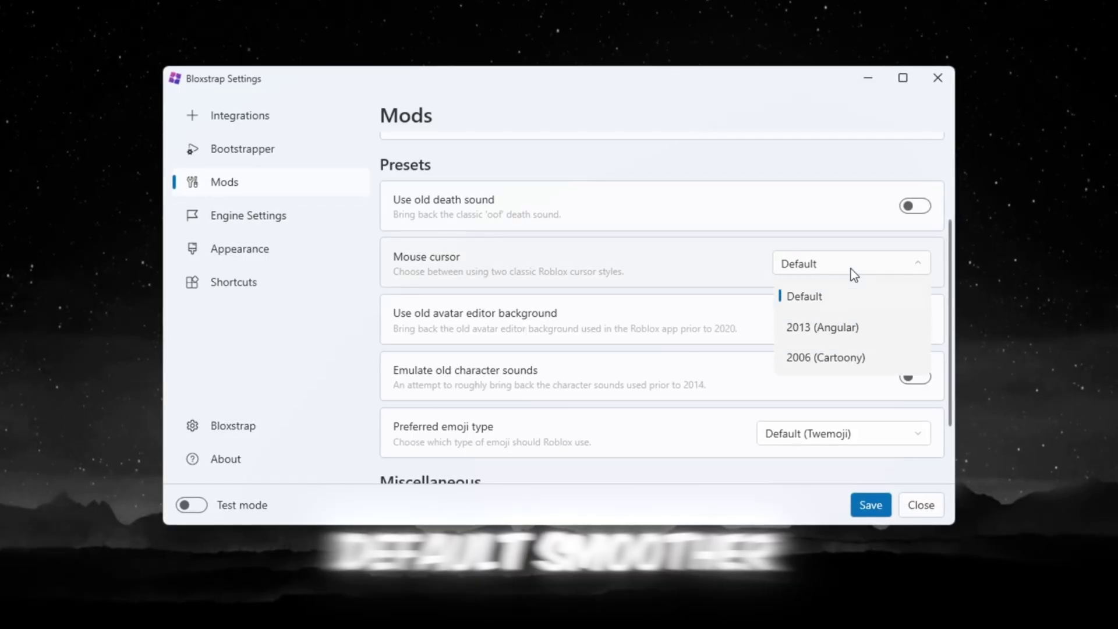
{"action": "left_click", "coordinate": [851, 268]}
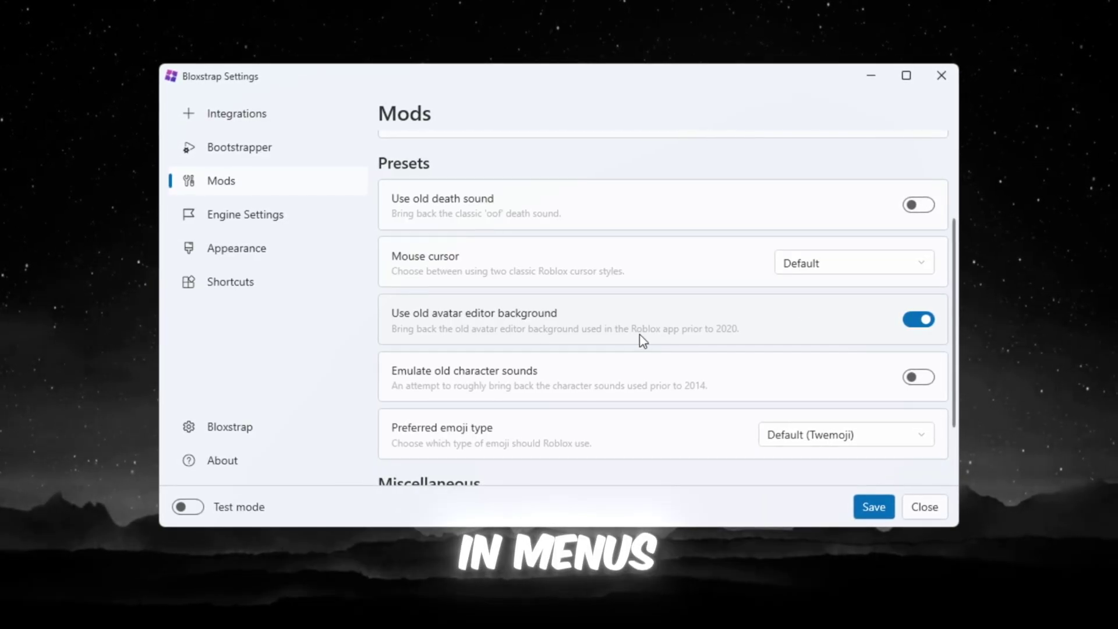
{"action": "left_click", "coordinate": [931, 380]}
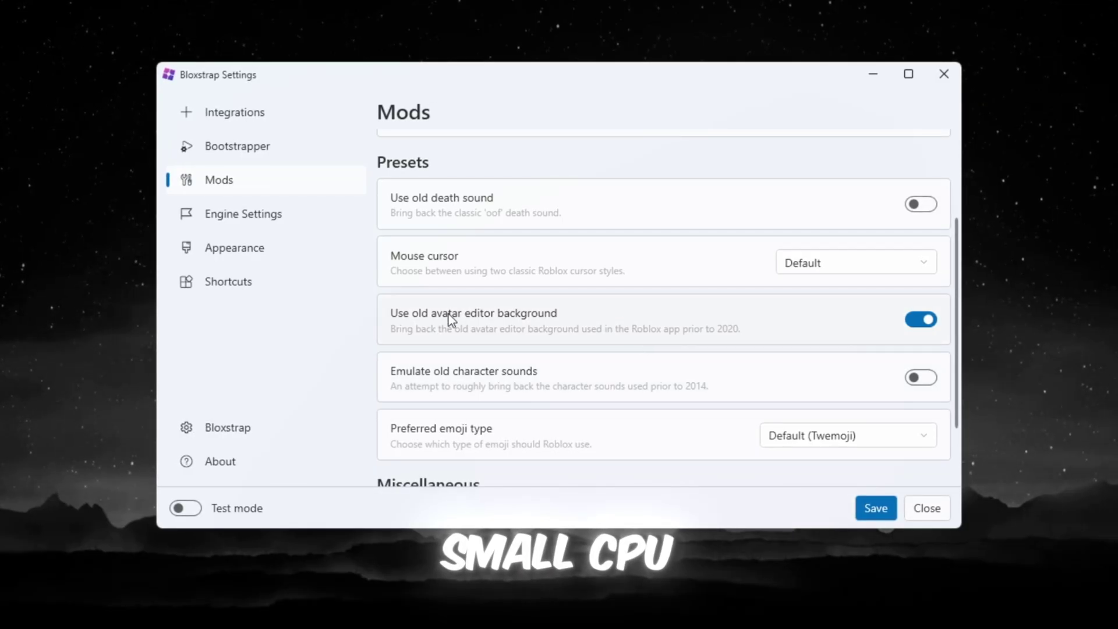
Step: In the Engine Settings, allow Bloxstrap to manage Fast Flags and set the anti-aliasing quality (MSAA) to 1x
{"action": "left_click", "coordinate": [241, 215]}
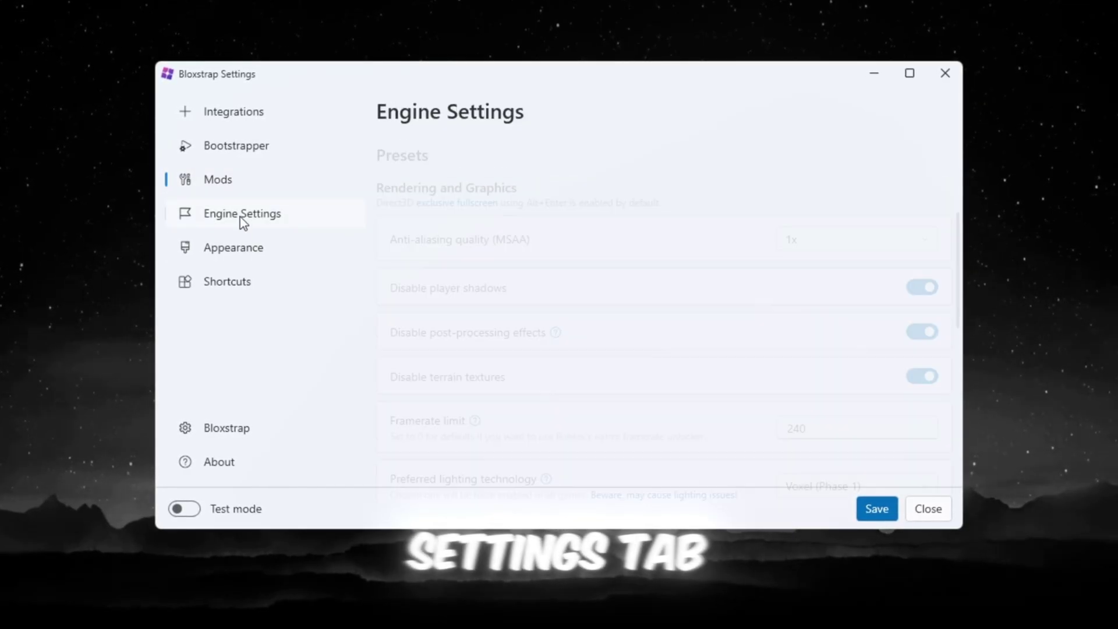
{"action": "scroll", "coordinate": [596, 295], "scroll_direction": "down", "scroll_amount": 3}
{"action": "scroll", "coordinate": [564, 233], "scroll_direction": "up", "scroll_amount": 5}
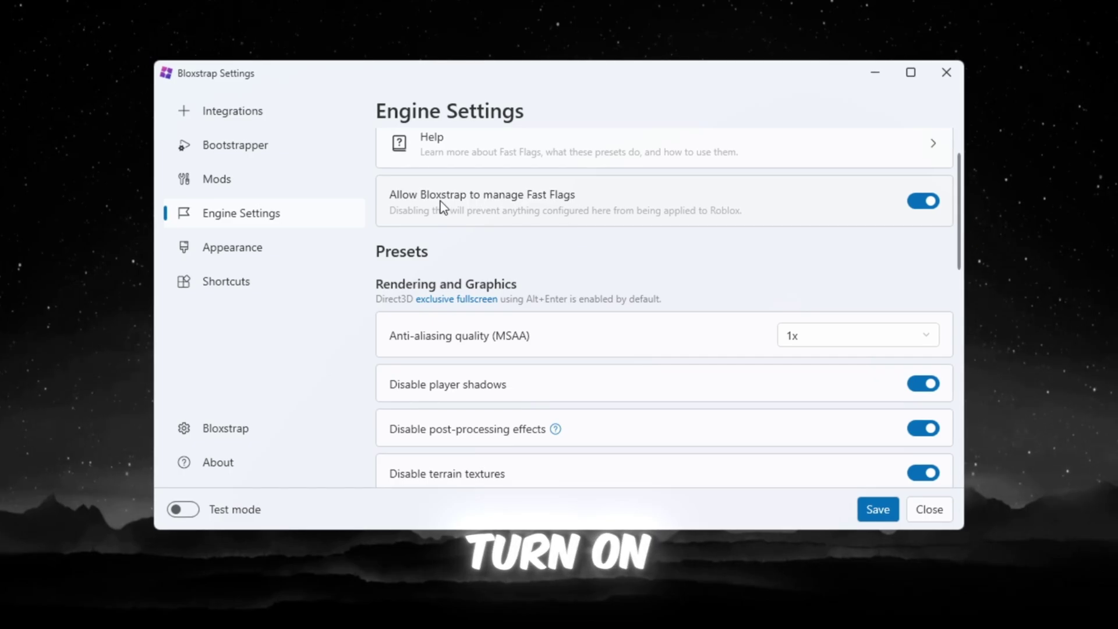
{"action": "left_click", "coordinate": [928, 203]}
{"action": "left_click", "coordinate": [927, 205]}
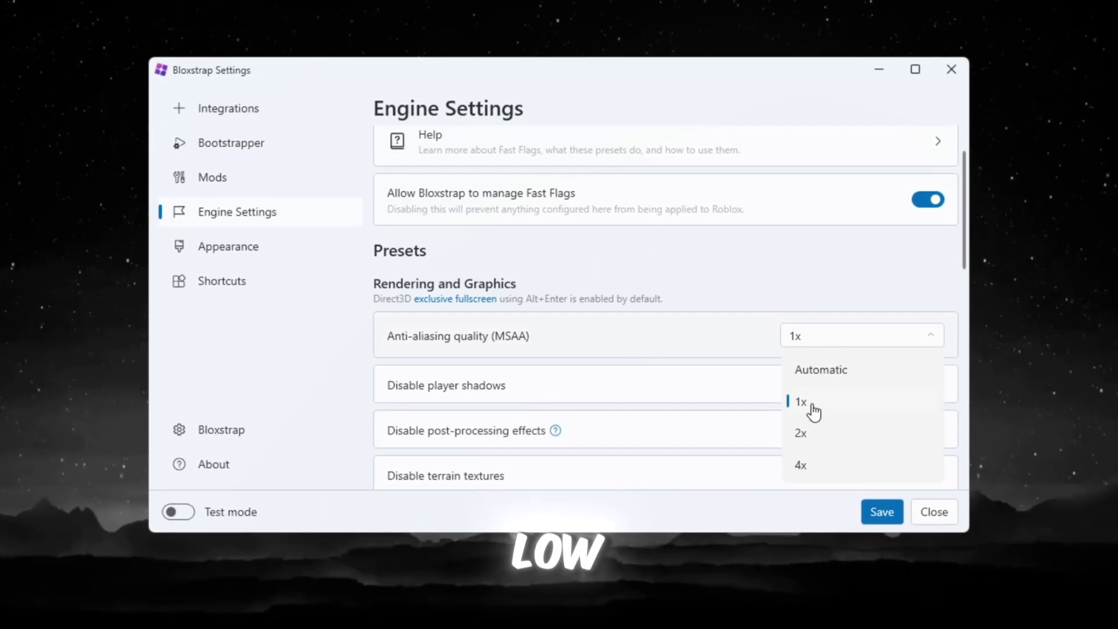
Step: Set the rendering mode to Automatic and the texture quality to Level 0 (Lowest)
{"action": "scroll", "coordinate": [663, 291], "scroll_direction": "down", "scroll_amount": 5}
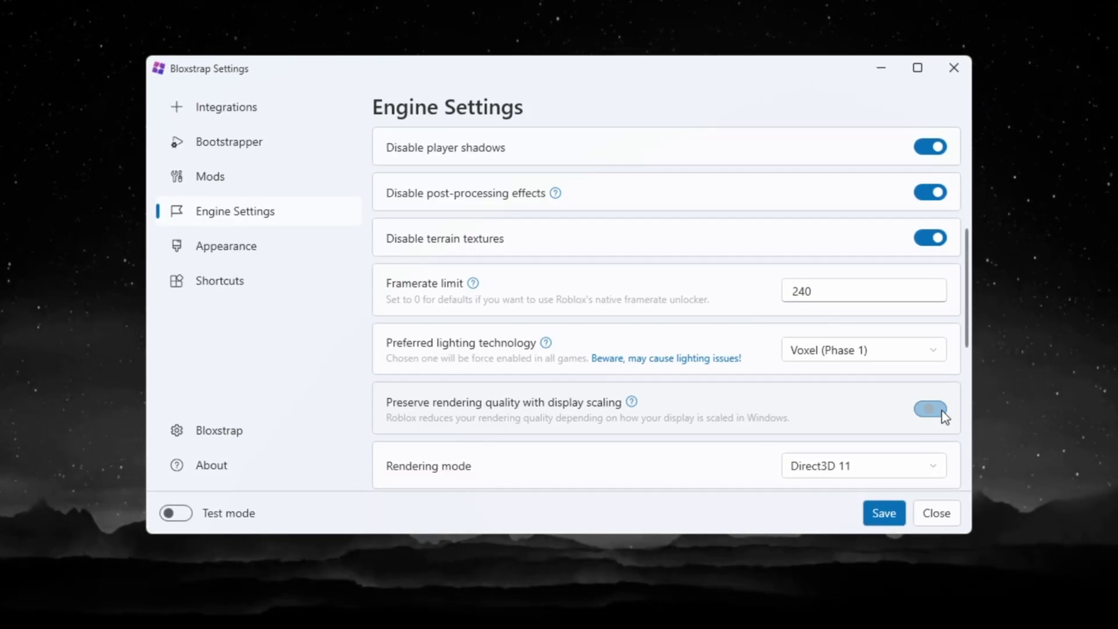
{"action": "scroll", "coordinate": [757, 343], "scroll_direction": "down", "scroll_amount": 2}
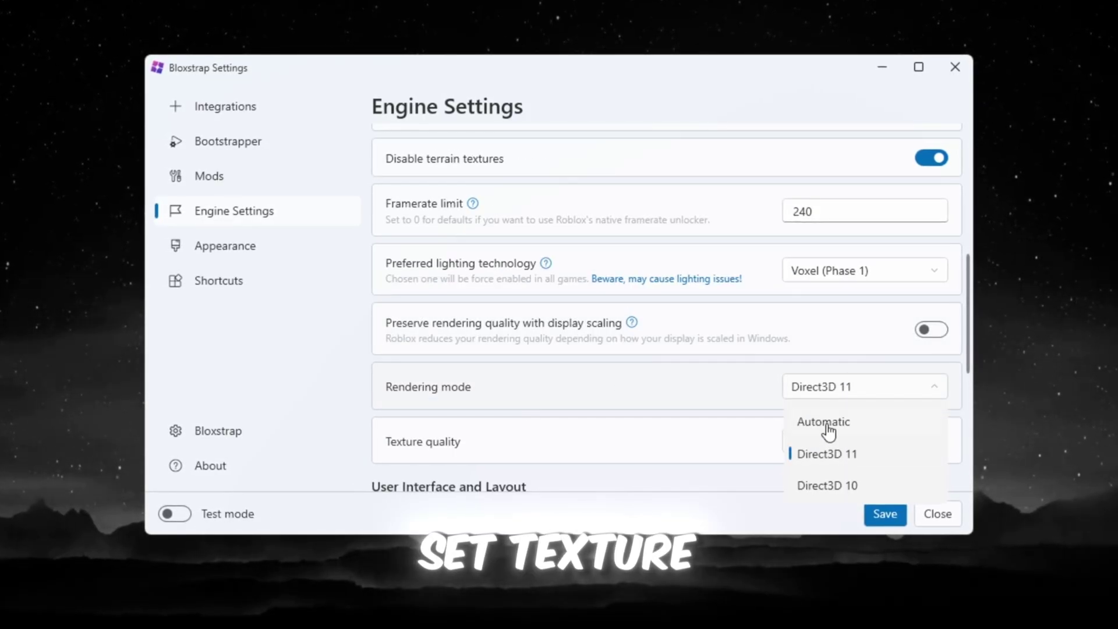
{"action": "left_click", "coordinate": [826, 449]}
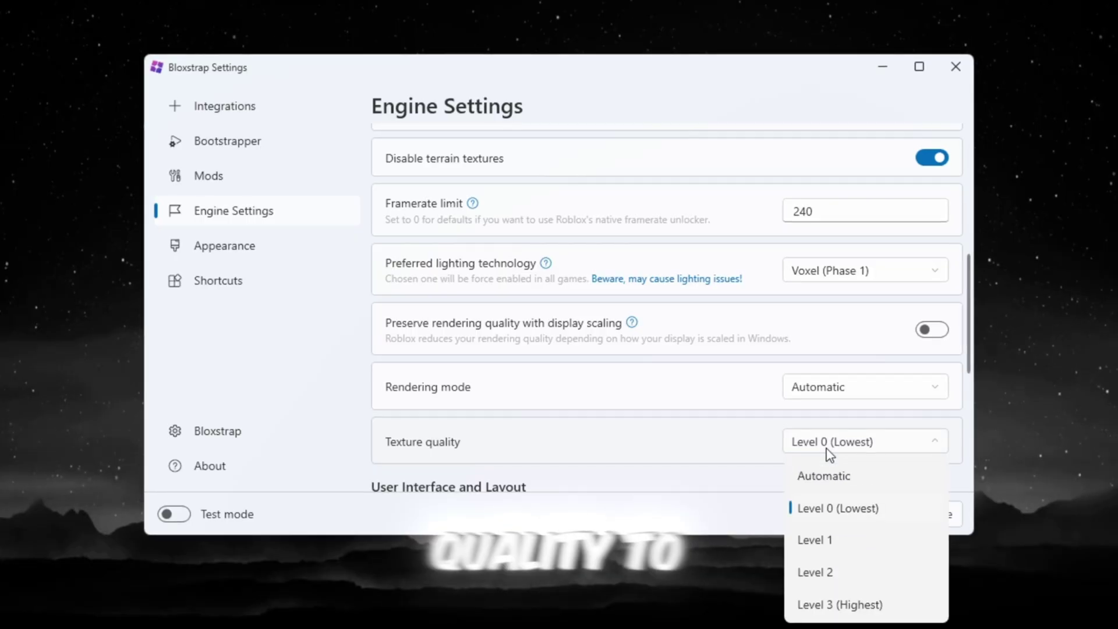
{"action": "left_click", "coordinate": [826, 510]}
Step: Open the Fast Flag Editor and start adding new flags through Import JSON
{"action": "scroll", "coordinate": [640, 396], "scroll_direction": "down", "scroll_amount": 7}
{"action": "left_click", "coordinate": [534, 481]}
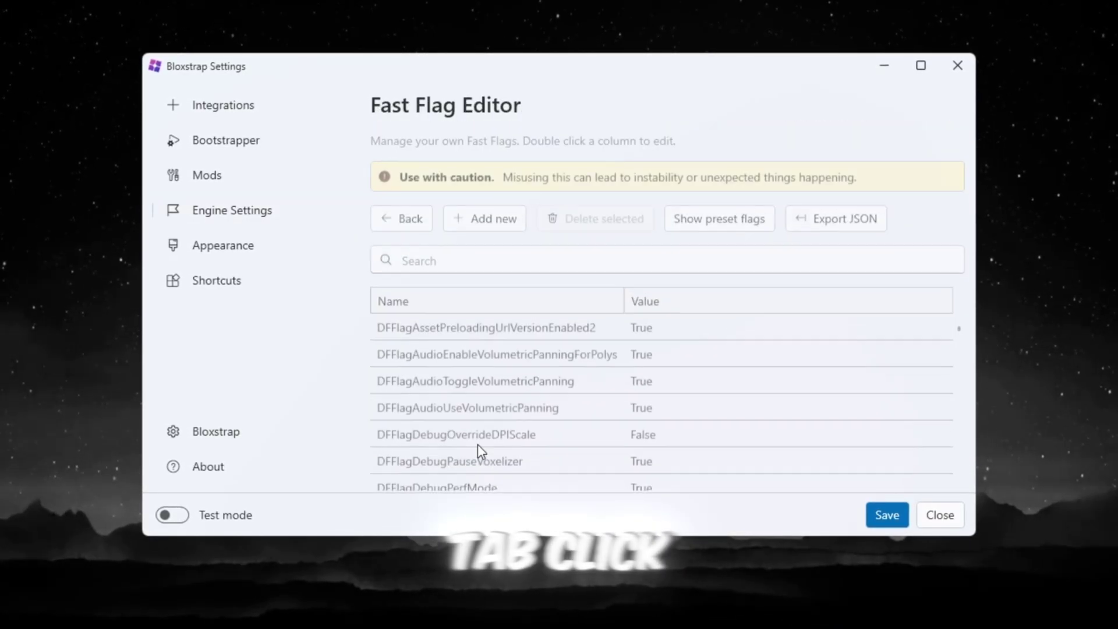
{"action": "left_click", "coordinate": [461, 210]}
{"action": "left_click", "coordinate": [561, 230]}
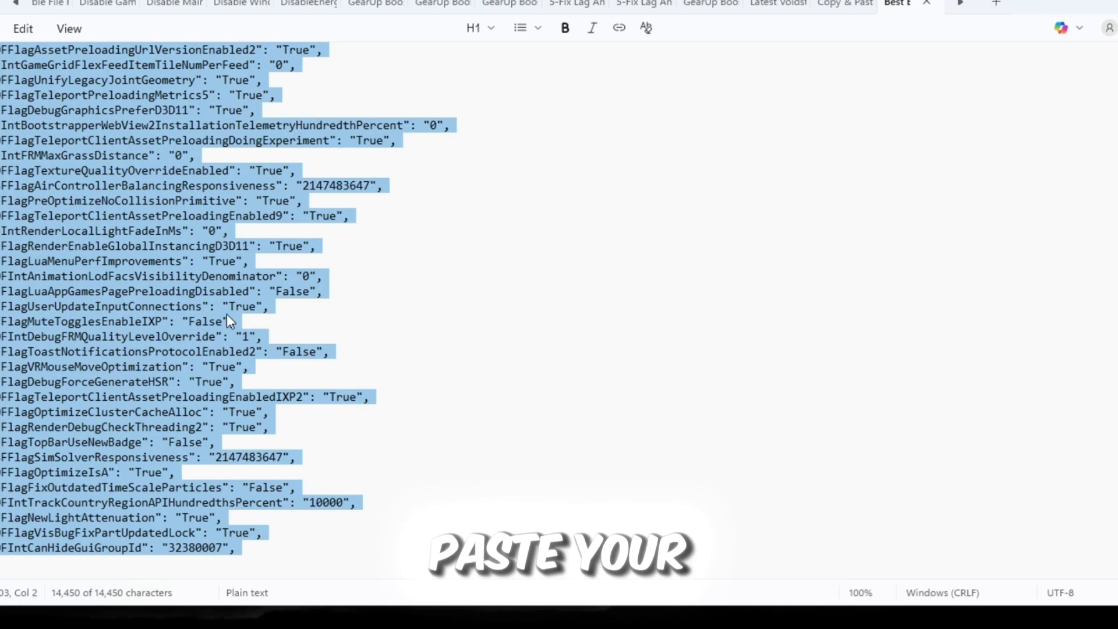
Step: Copy the complete fast flag list from the text file and paste it into the JSON import field
{"action": "right_click", "coordinate": [226, 314]}
{"action": "left_click", "coordinate": [247, 318]}
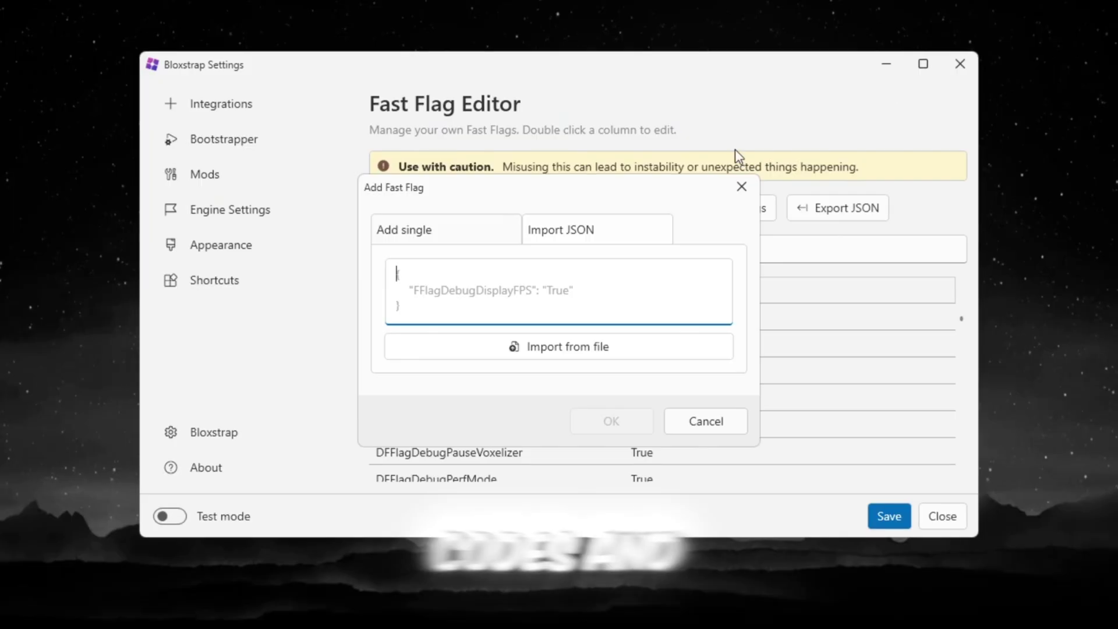
{"action": "right_click", "coordinate": [512, 285]}
{"action": "left_click", "coordinate": [564, 365]}
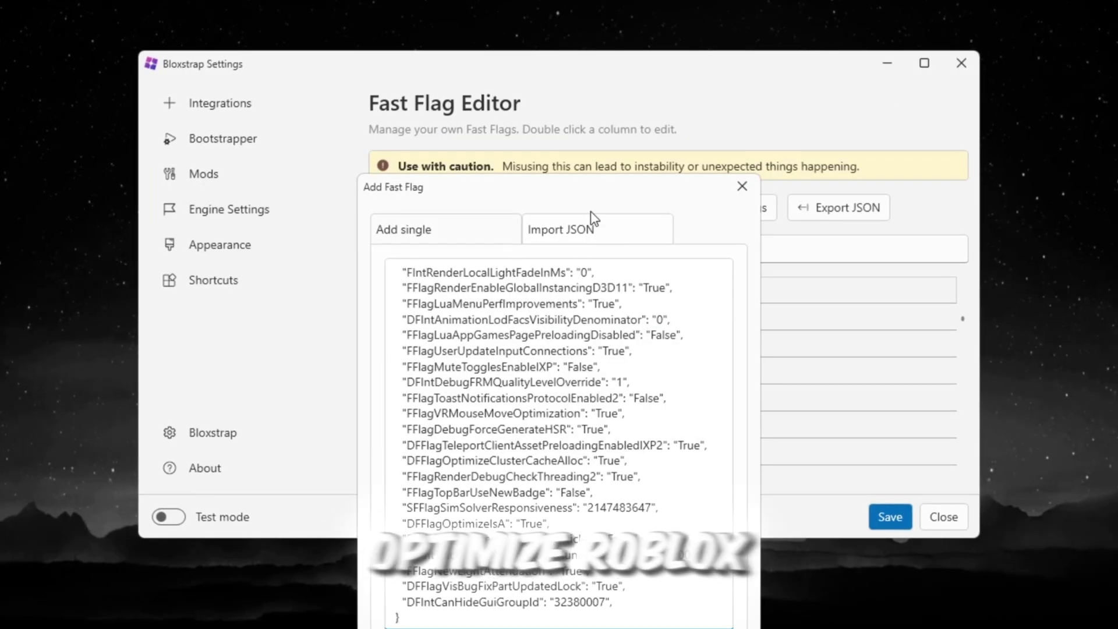
Step: Import the pasted fast flags, accept the large configuration warning, and save the Bloxstrap settings
{"action": "left_click_drag", "start_coordinate": [567, 201], "coordinate": [568, 3]}
{"action": "left_click", "coordinate": [624, 526]}
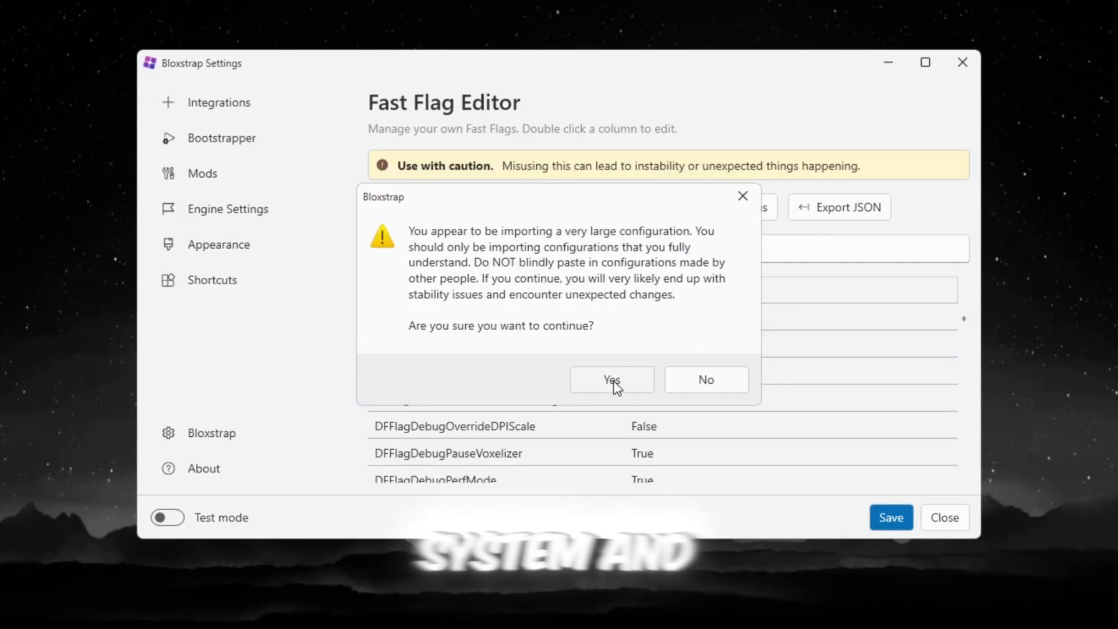
{"action": "left_click", "coordinate": [611, 380]}
{"action": "left_click", "coordinate": [609, 500]}
{"action": "key", "text": "Return"}
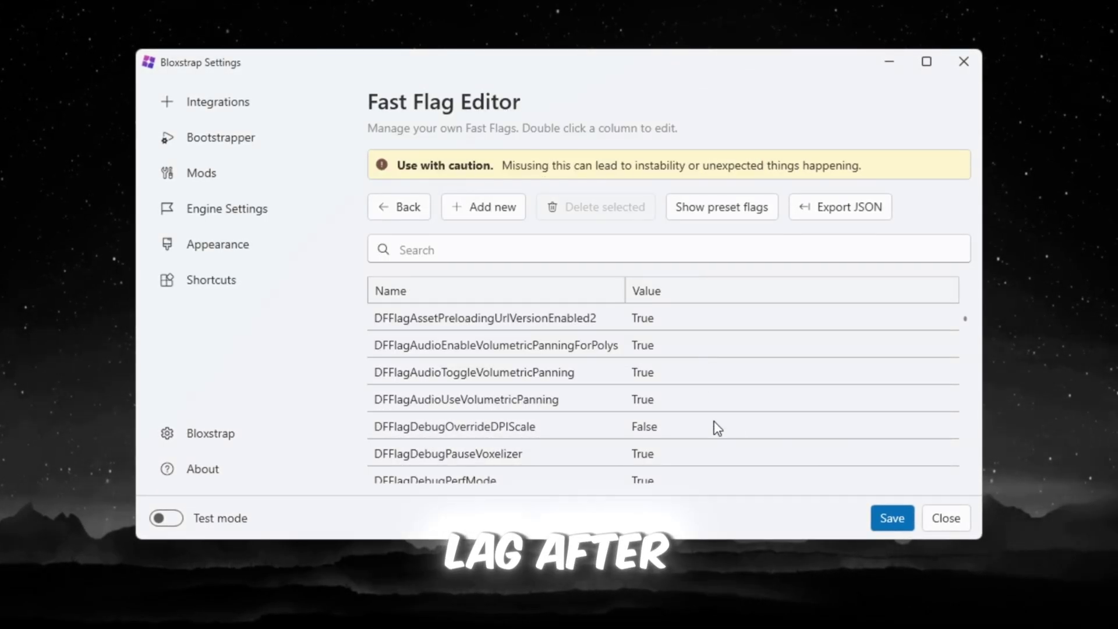
{"action": "left_click", "coordinate": [880, 517]}
Step: Look through the names and values of the imported flags in the Fast Flag Editor list
{"action": "scroll", "coordinate": [585, 299], "scroll_direction": "down", "scroll_amount": 15}
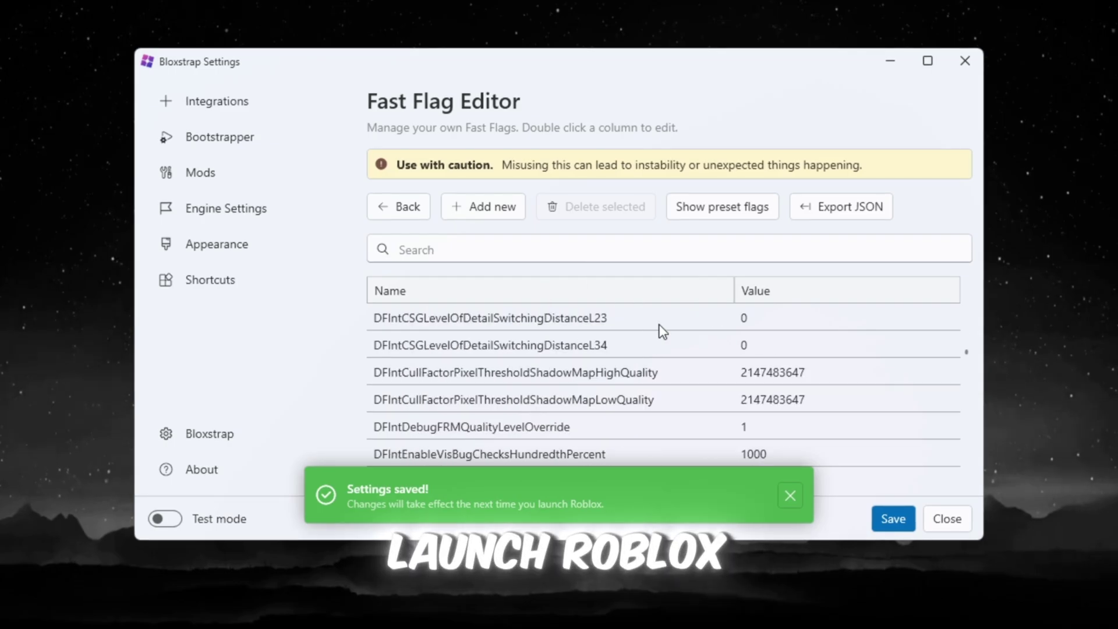
{"action": "scroll", "coordinate": [544, 387], "scroll_direction": "down", "scroll_amount": 10}
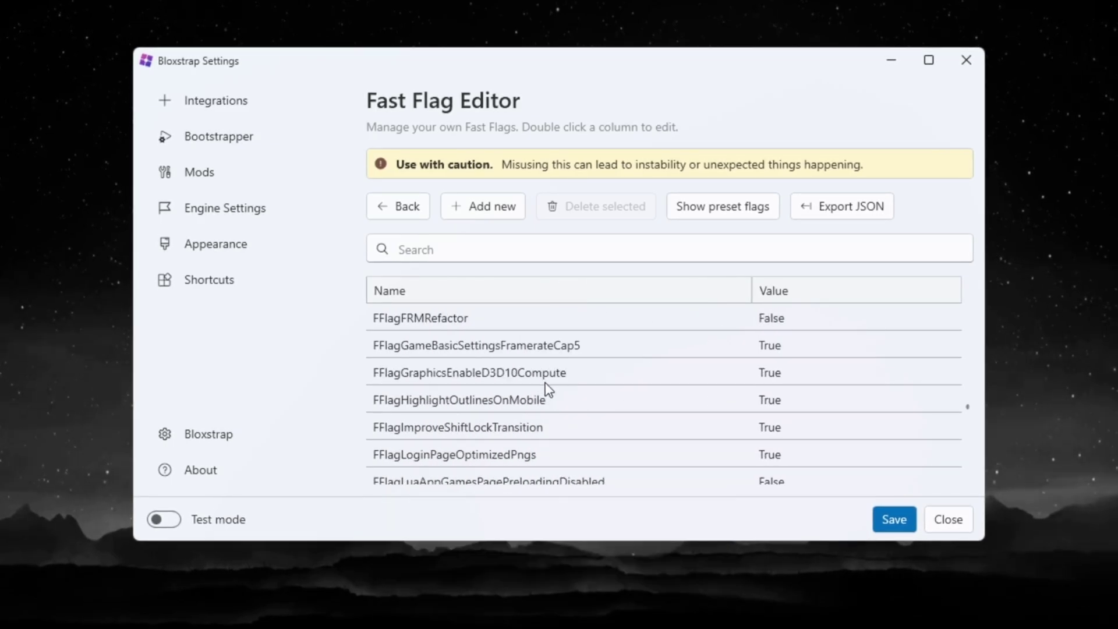
{"action": "scroll", "coordinate": [428, 351], "scroll_direction": "up", "scroll_amount": 8}
{"action": "scroll", "coordinate": [427, 351], "scroll_direction": "up", "scroll_amount": 10}
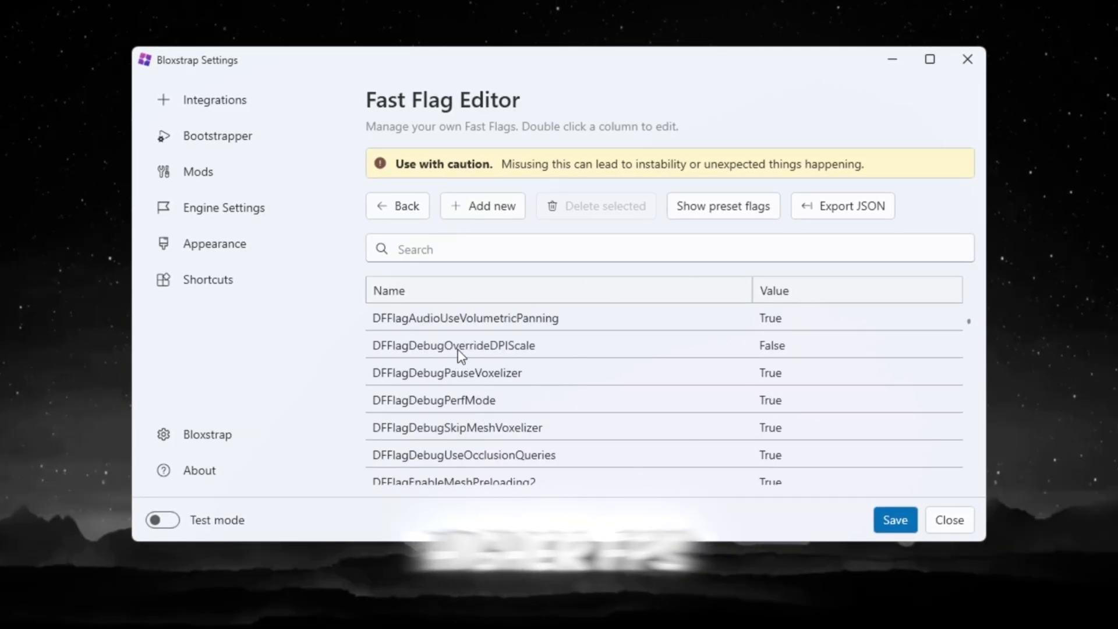
{"action": "scroll", "coordinate": [645, 321], "scroll_direction": "down", "scroll_amount": 20}
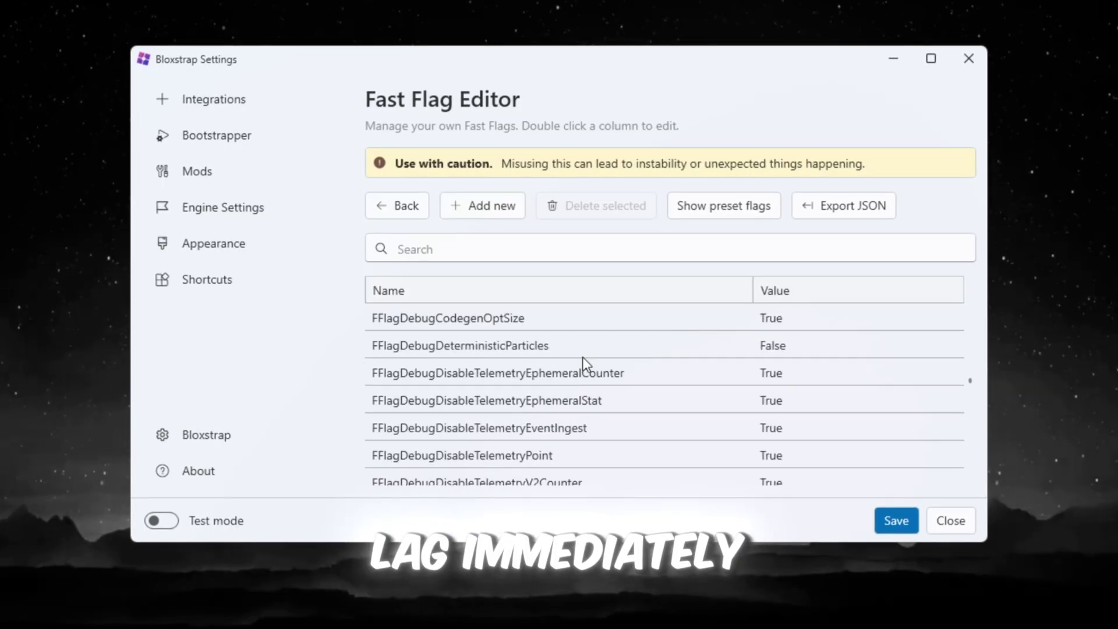
{"action": "scroll", "coordinate": [466, 399], "scroll_direction": "down", "scroll_amount": 10}
{"action": "scroll", "coordinate": [602, 340], "scroll_direction": "up", "scroll_amount": 20}
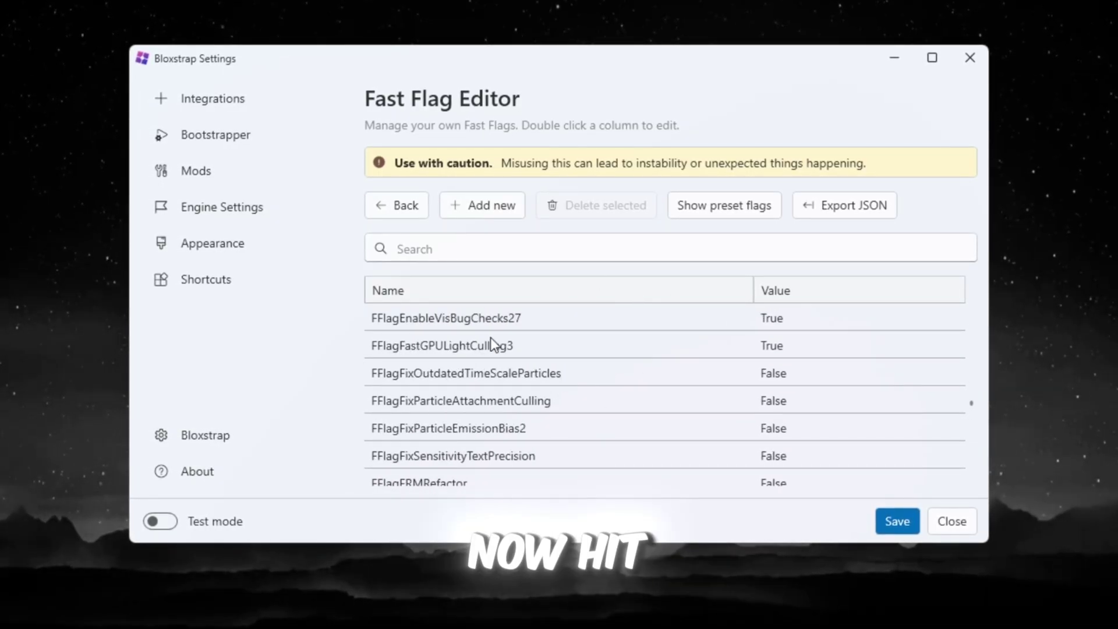
{"action": "scroll", "coordinate": [515, 389], "scroll_direction": "up", "scroll_amount": 5}
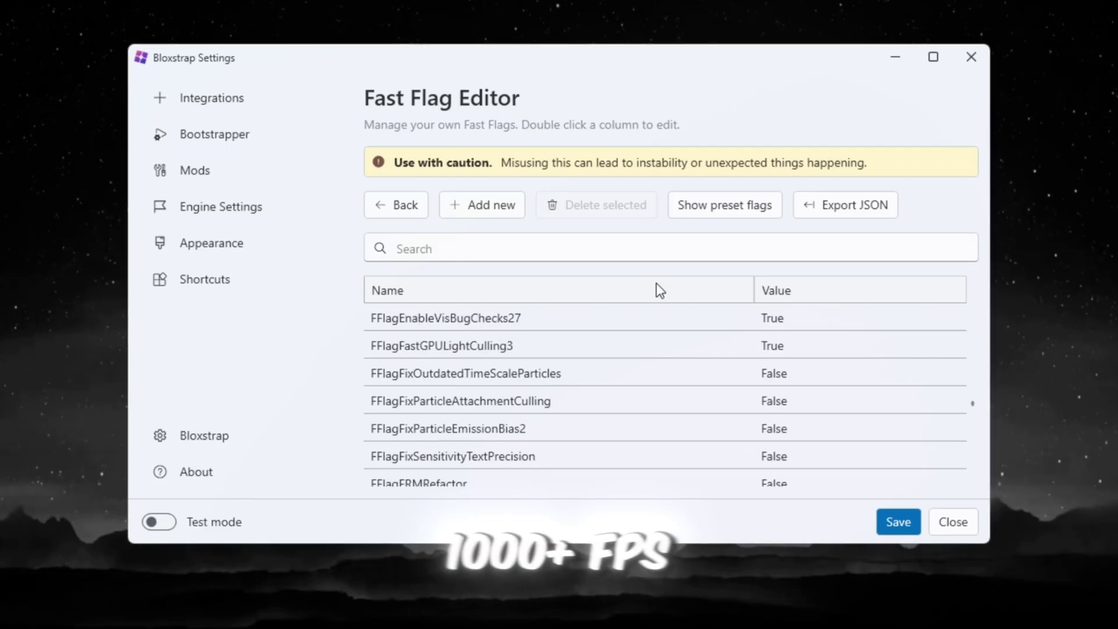
{"action": "scroll", "coordinate": [579, 320], "scroll_direction": "down", "scroll_amount": 20}
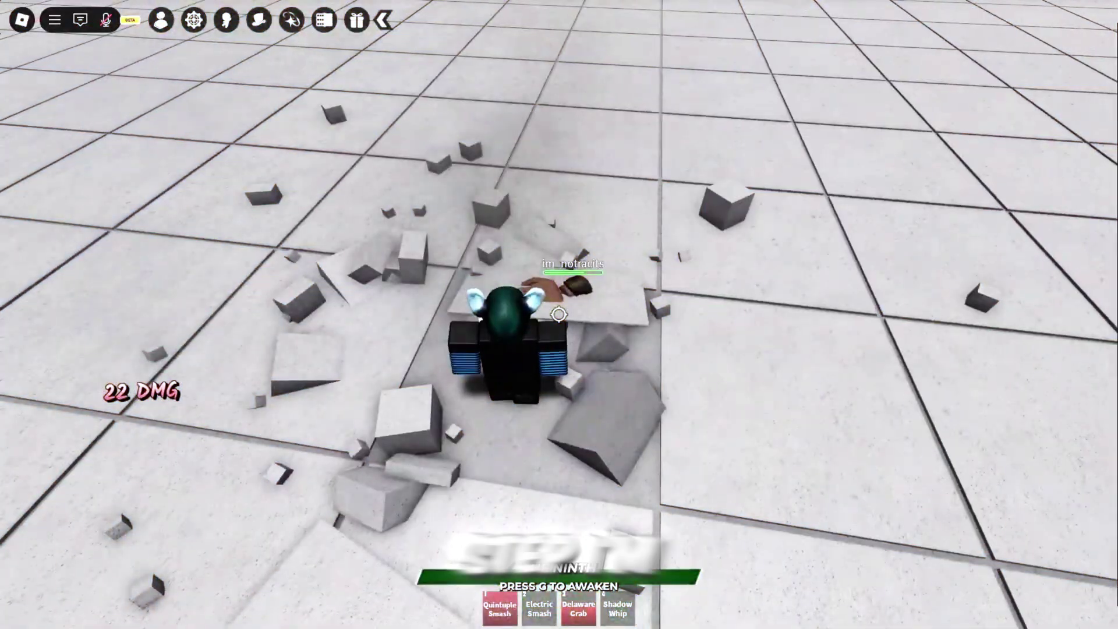
{"action": "left_click", "coordinate": [558, 315]}
{"action": "left_click", "coordinate": [559, 315]}
{"action": "left_click", "coordinate": [559, 314]}
{"action": "left_click", "coordinate": [559, 315]}
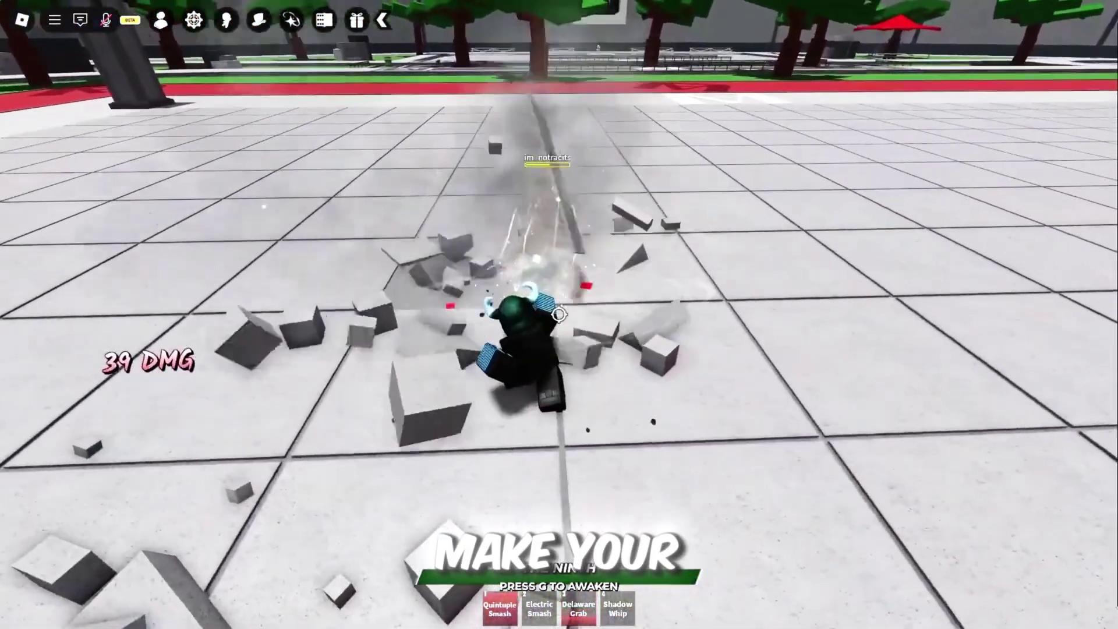
{"action": "left_click", "coordinate": [558, 314]}
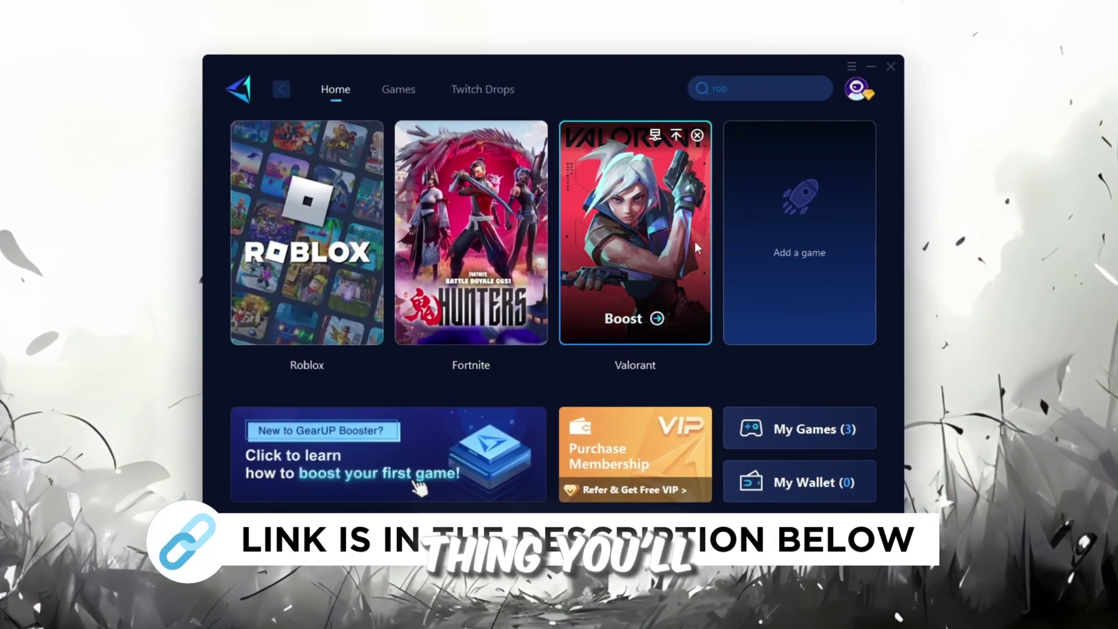
Step: Switch to GearUP Booster, browse its popular games, and start boosting Roblox from the home page
{"action": "left_click", "coordinate": [860, 96]}
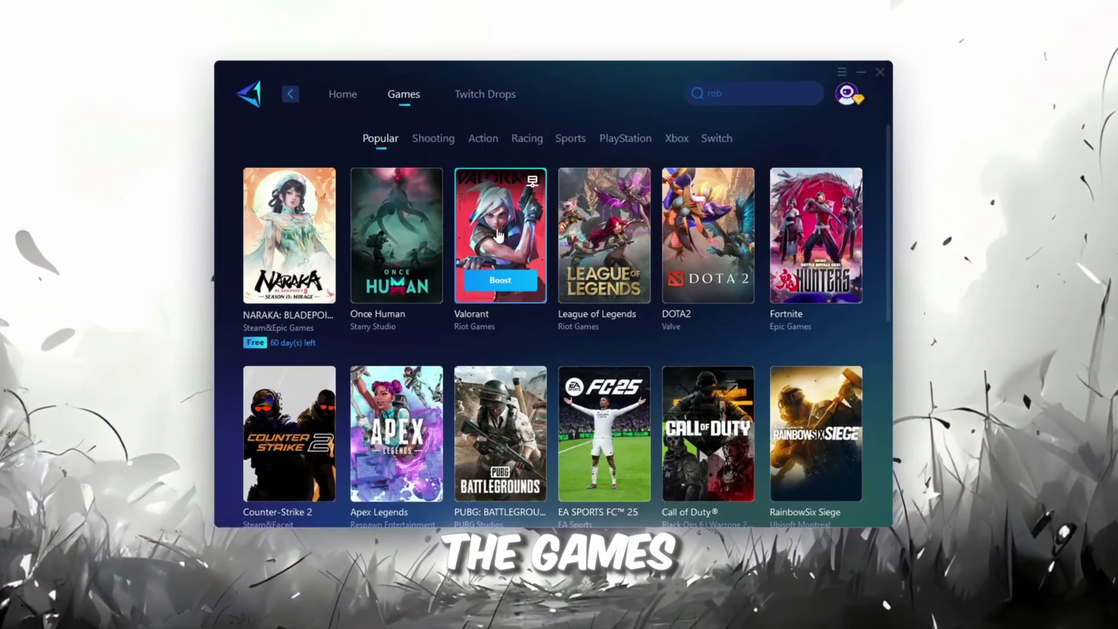
{"action": "scroll", "coordinate": [540, 301], "scroll_direction": "down", "scroll_amount": 5}
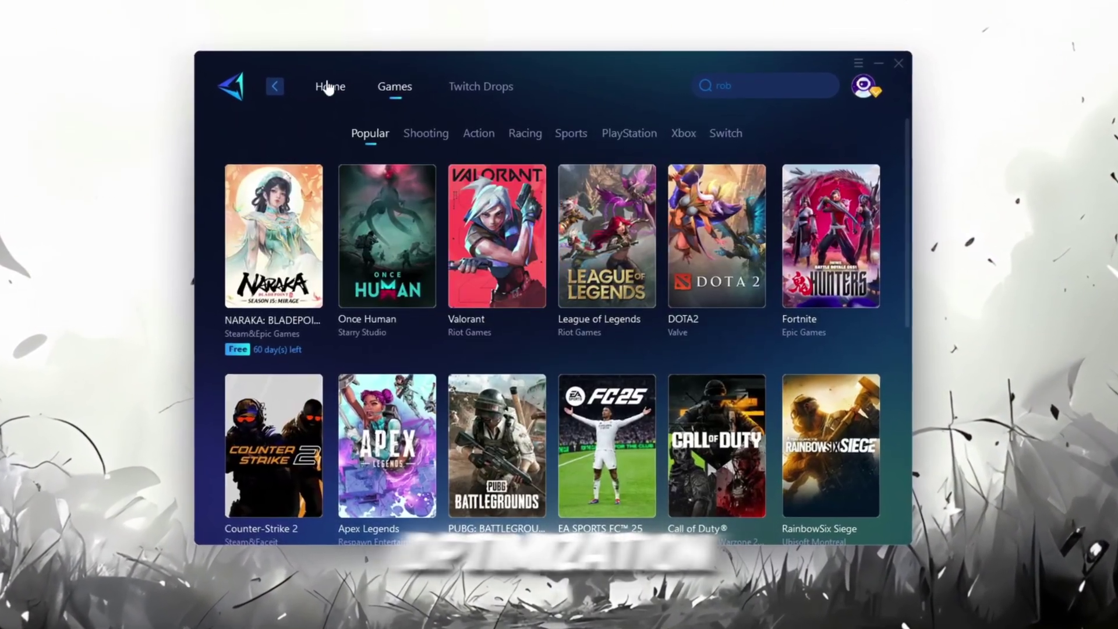
{"action": "left_click", "coordinate": [329, 87]}
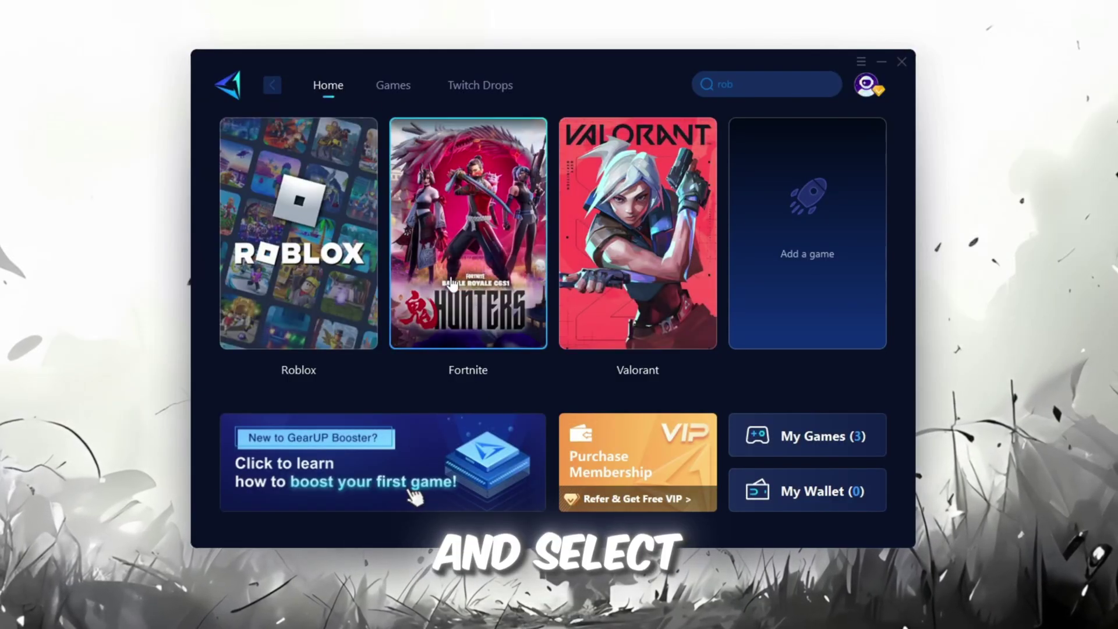
{"action": "mouse_move", "coordinate": [311, 208]}
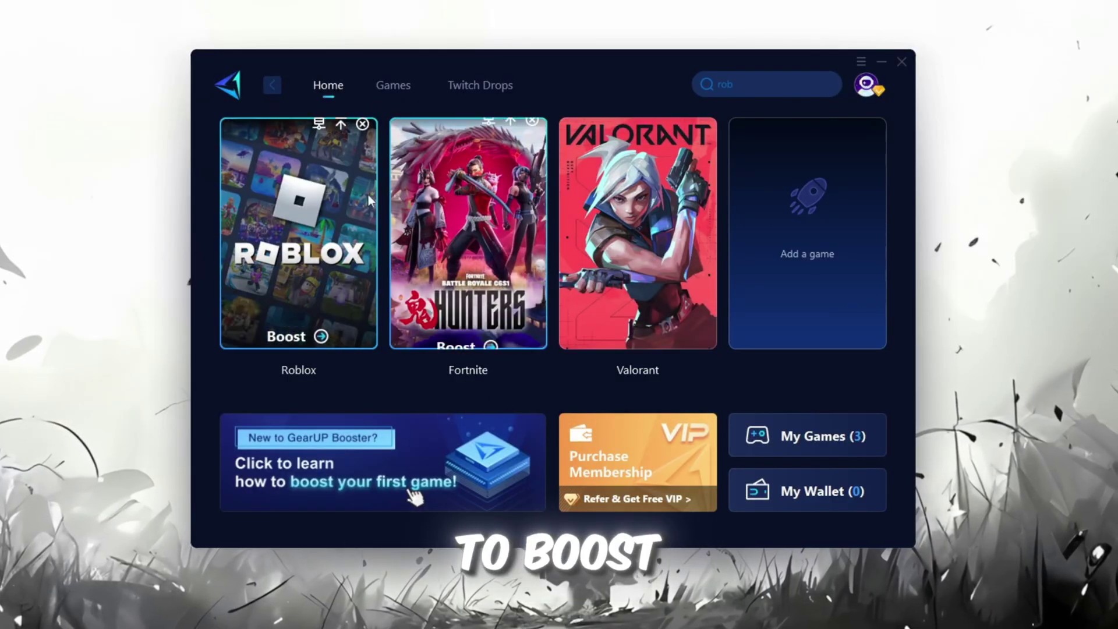
{"action": "left_click", "coordinate": [298, 327]}
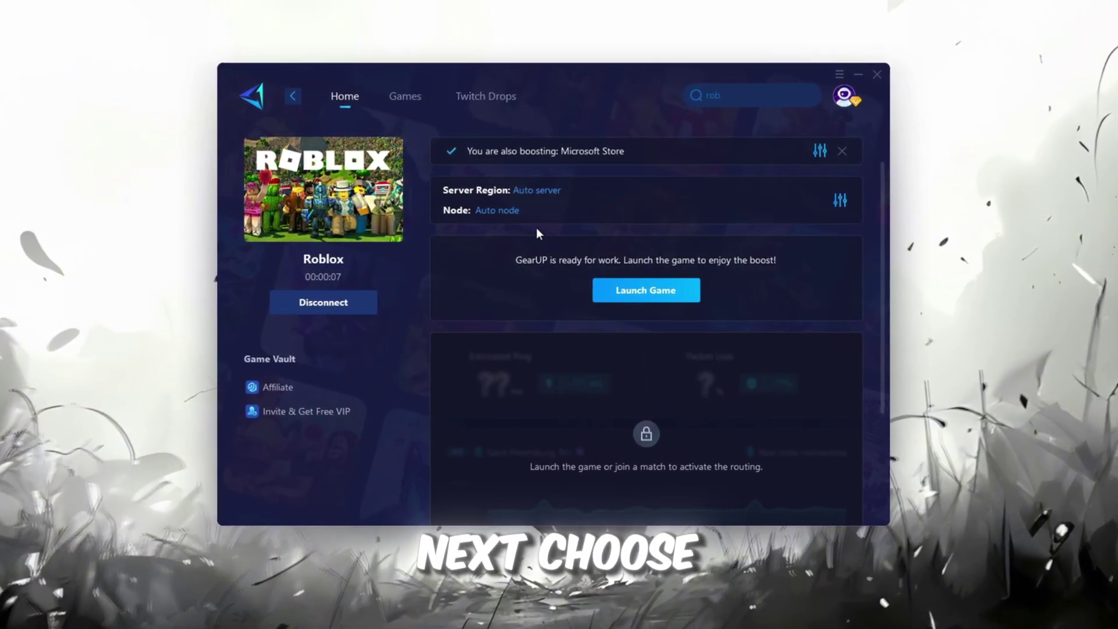
Step: Review the game server regions offered for Roblox and close the list without changing the region
{"action": "left_click", "coordinate": [536, 190]}
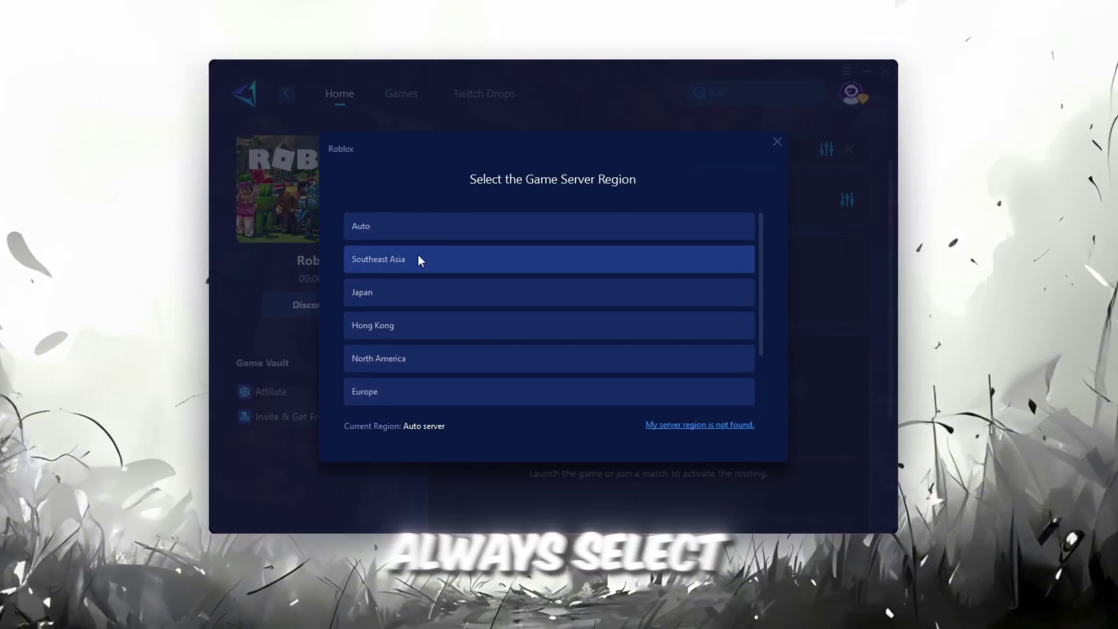
{"action": "scroll", "coordinate": [575, 349], "scroll_direction": "down", "scroll_amount": 2}
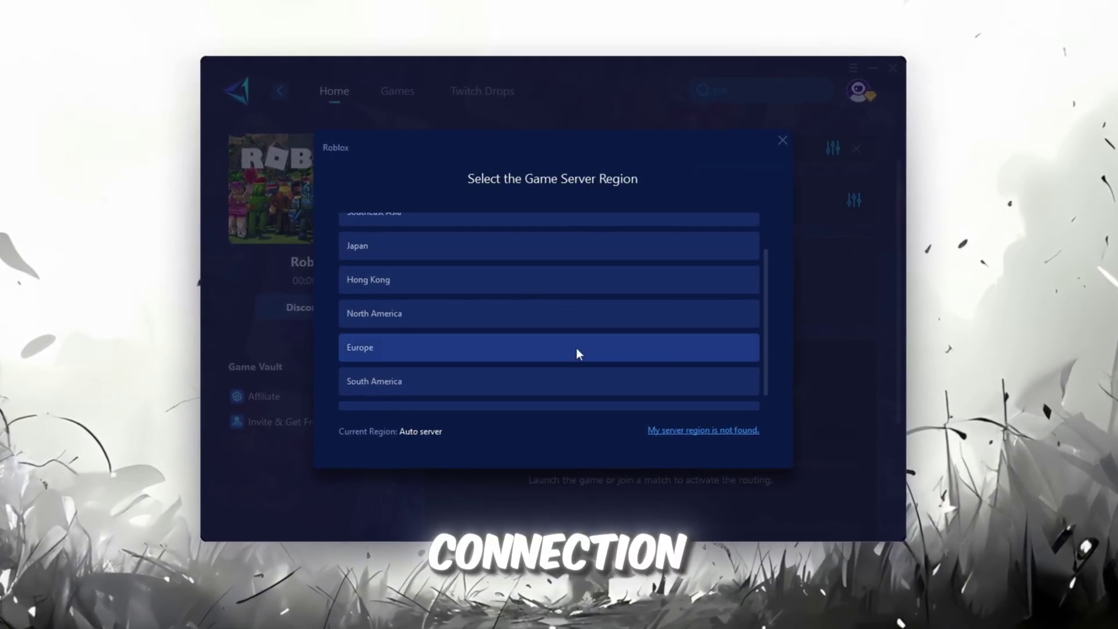
{"action": "left_click", "coordinate": [786, 141]}
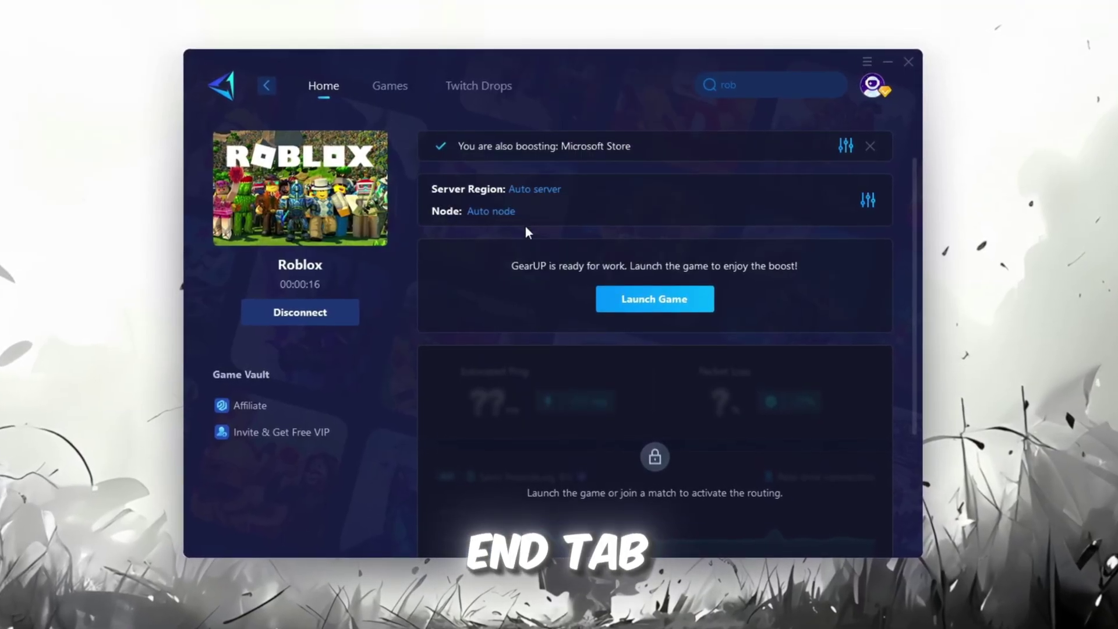
Step: Review the available nodes and their pings for the Roblox server, and close the list without choosing one
{"action": "left_click", "coordinate": [506, 214]}
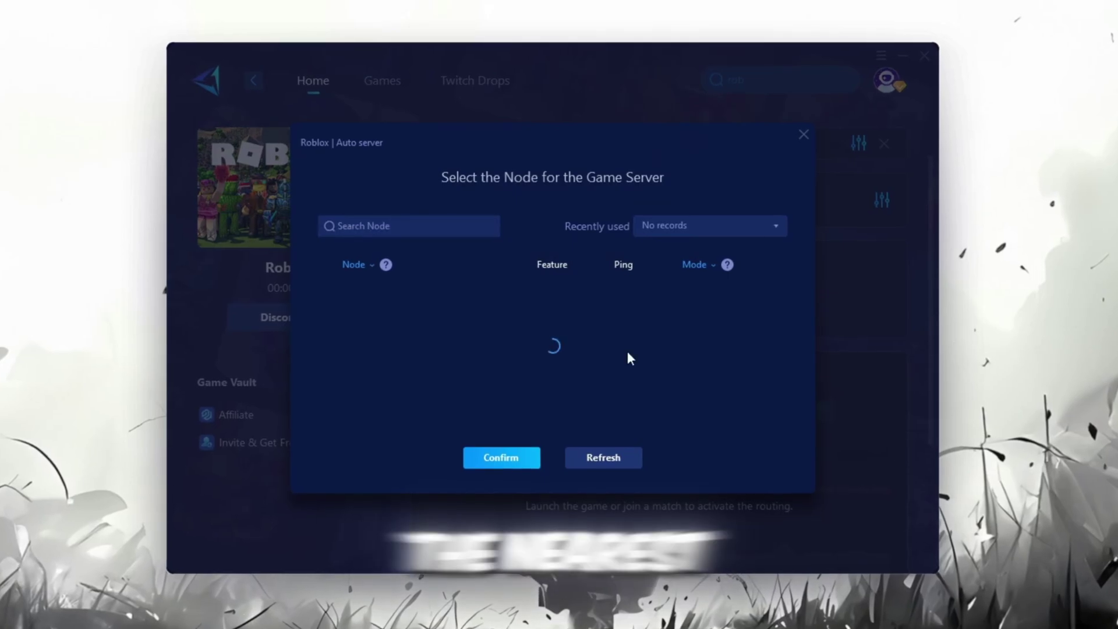
{"action": "scroll", "coordinate": [561, 330], "scroll_direction": "down", "scroll_amount": 5}
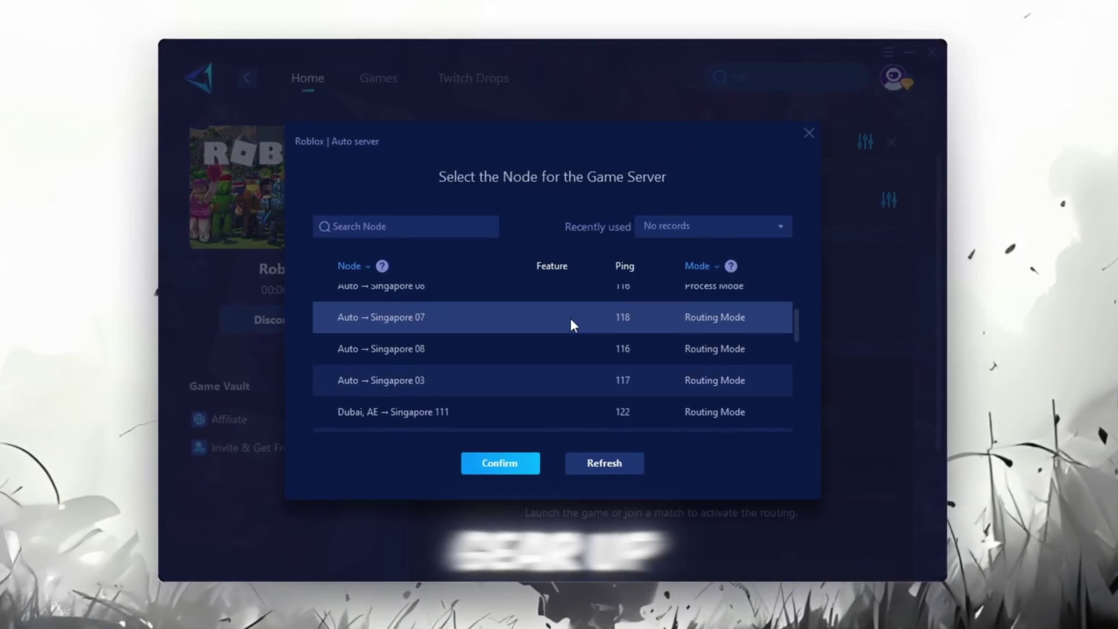
{"action": "left_click", "coordinate": [808, 133]}
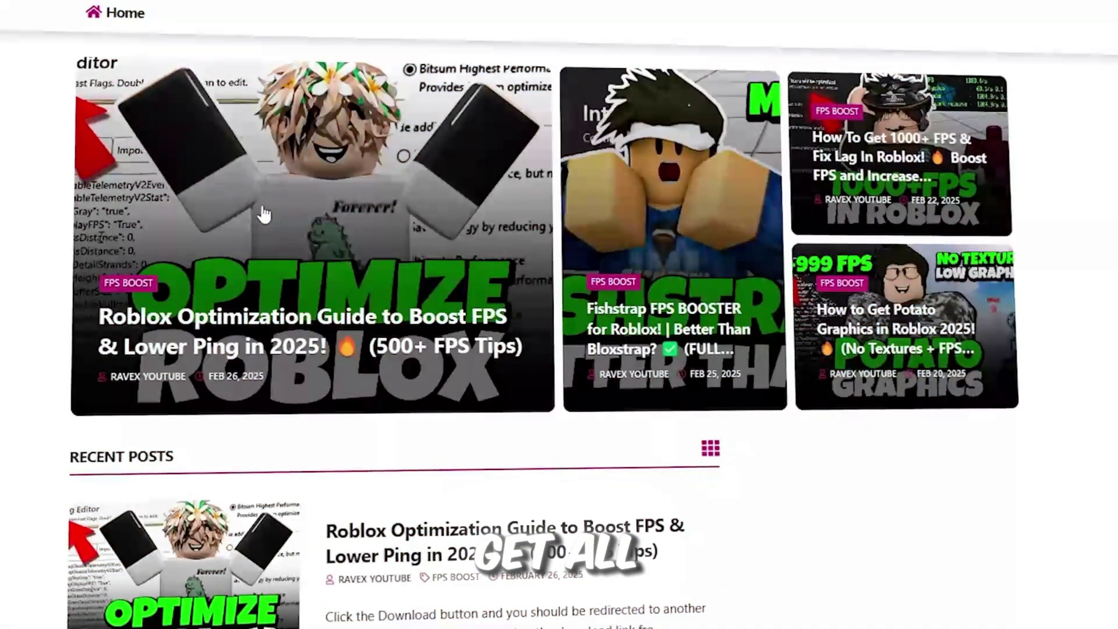
{"action": "scroll", "coordinate": [559, 315], "scroll_direction": "down", "scroll_amount": 10}
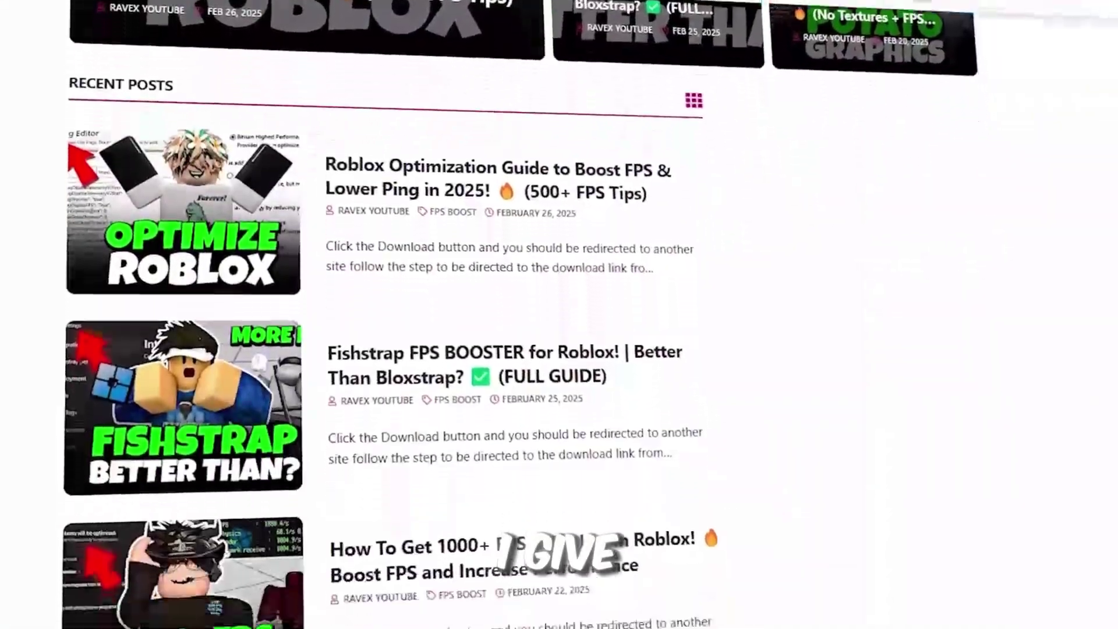
{"action": "scroll", "coordinate": [558, 314], "scroll_direction": "down", "scroll_amount": 2}
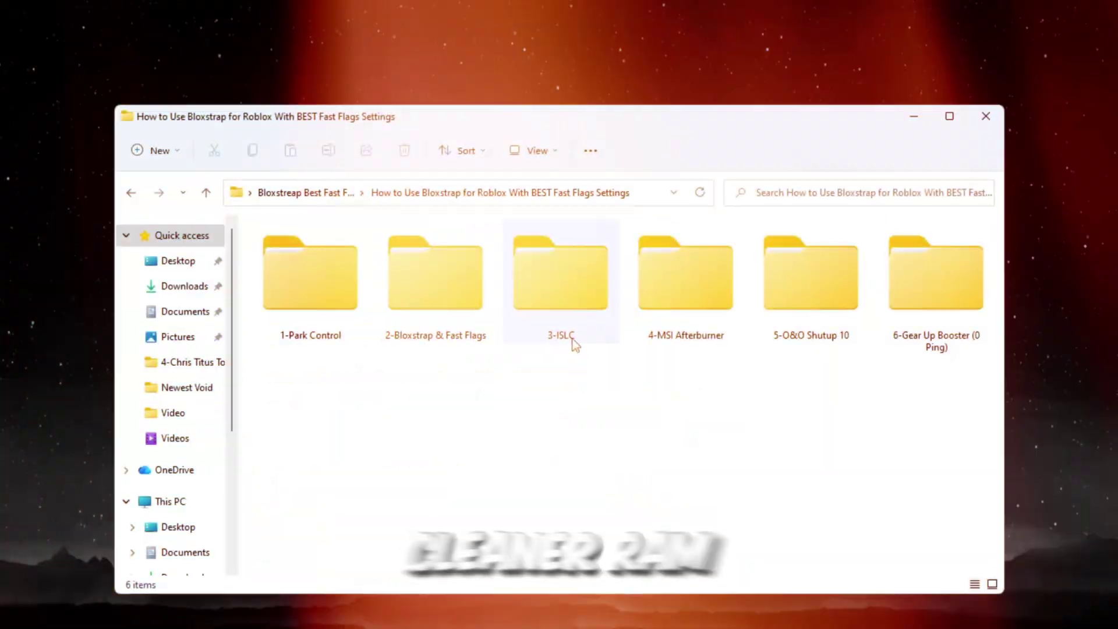
Step: In File Explorer, open the 3-ISLC folder and display its files as large icons
{"action": "double_click", "coordinate": [571, 341]}
{"action": "key", "text": "ctrl+shift+4"}
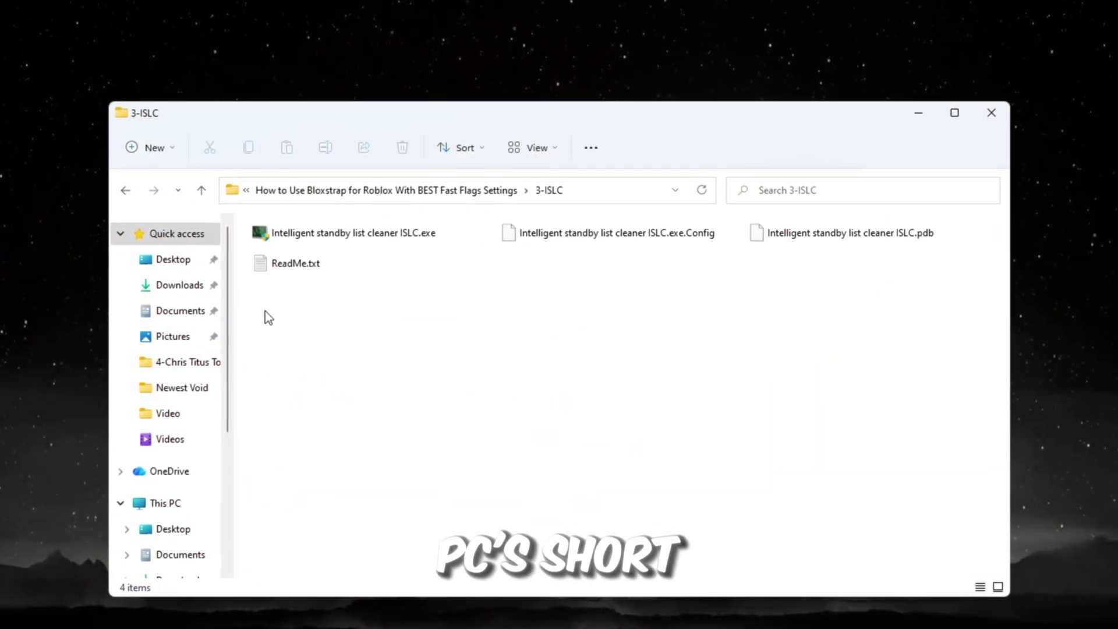
{"action": "scroll", "coordinate": [268, 317], "scroll_direction": "up", "scroll_amount": 8}
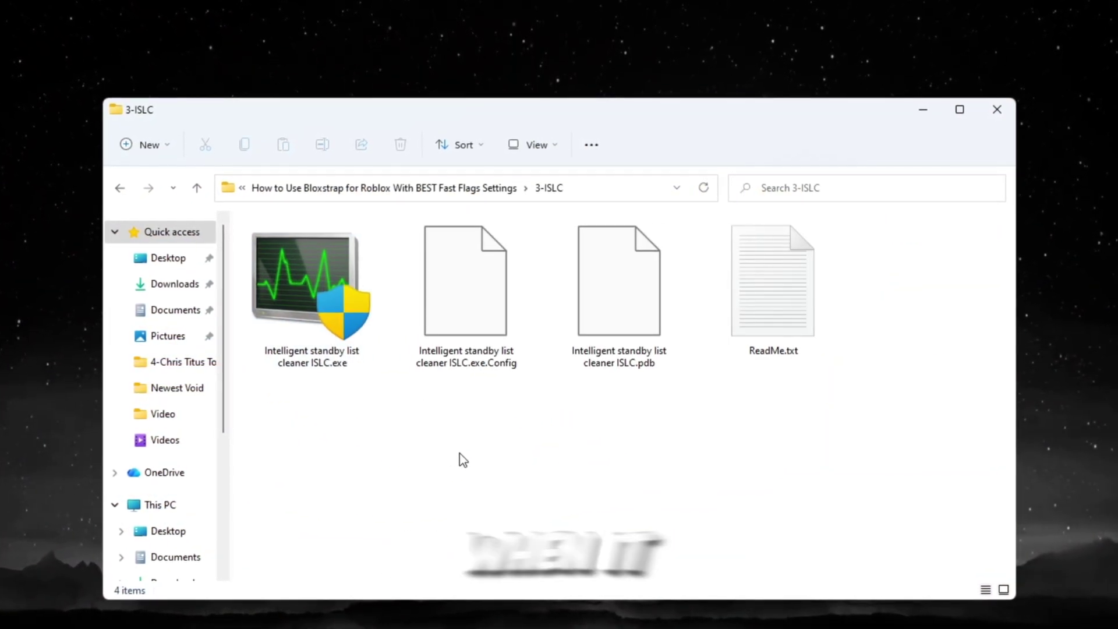
{"action": "left_click", "coordinate": [314, 357]}
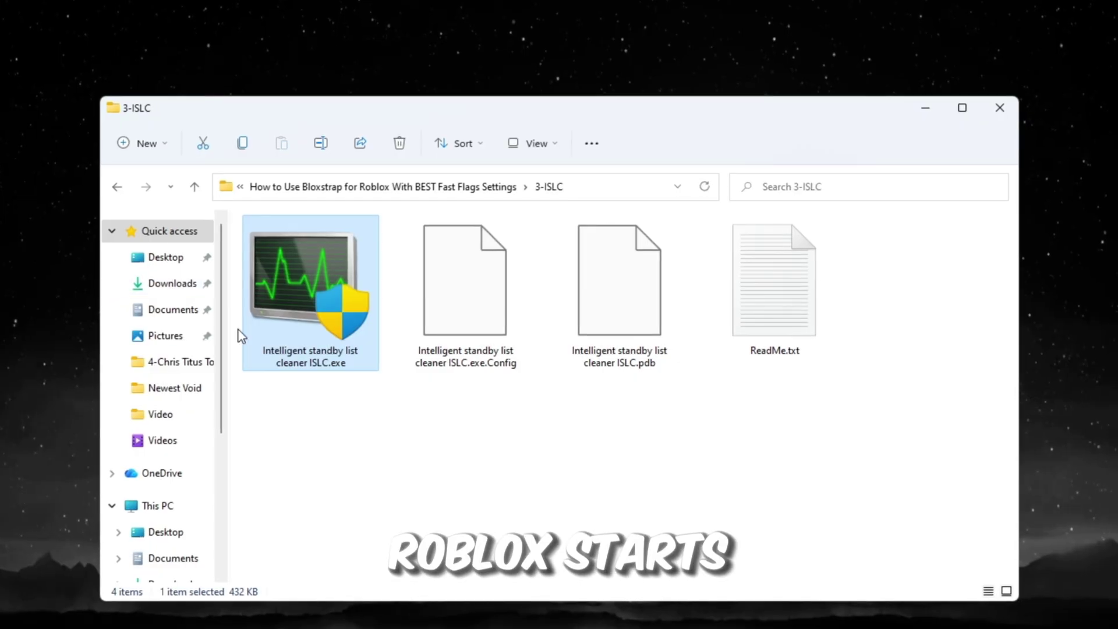
{"action": "left_click", "coordinate": [341, 454]}
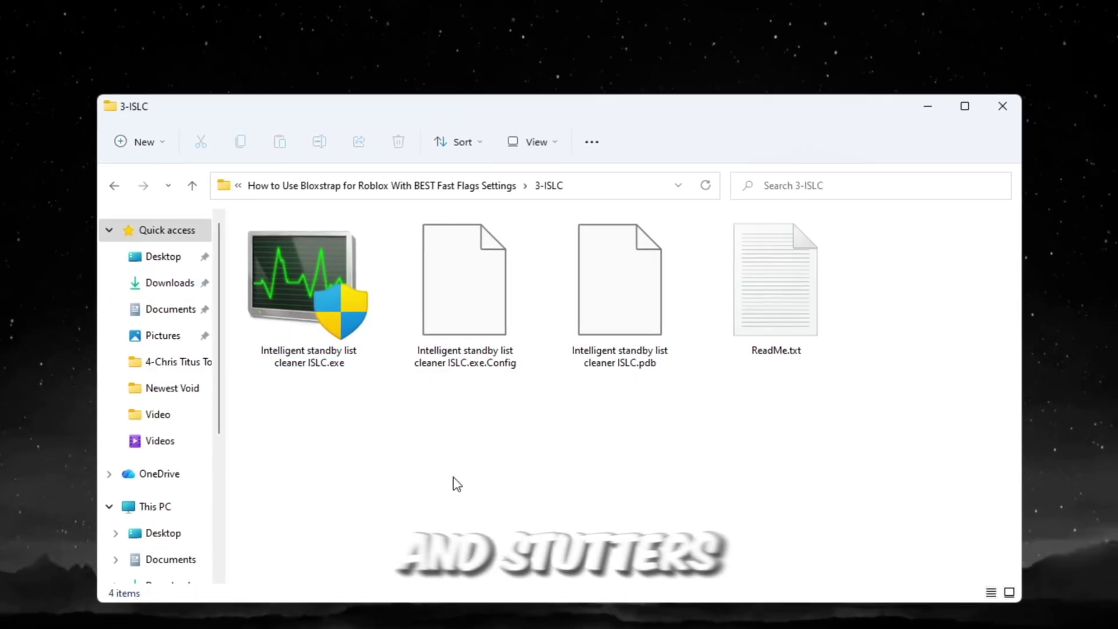
{"action": "scroll", "coordinate": [588, 441], "scroll_direction": "down", "scroll_amount": 3}
{"action": "left_click_drag", "start_coordinate": [436, 413], "coordinate": [303, 326]}
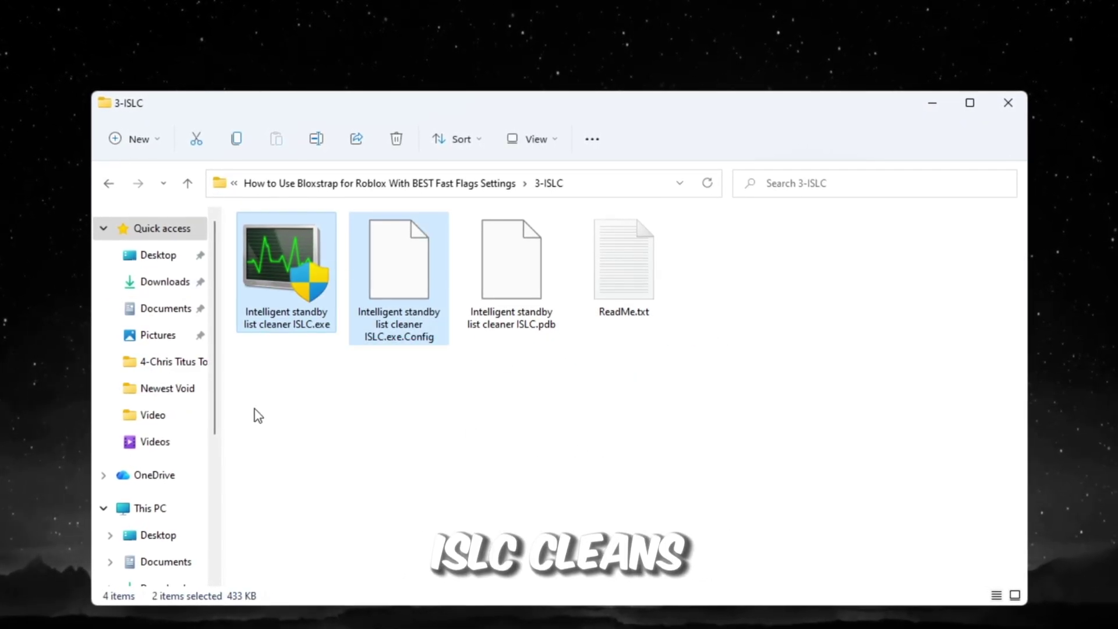
Step: Run Intelligent standby list cleaner ISLC.exe as administrator
{"action": "left_click", "coordinate": [278, 236]}
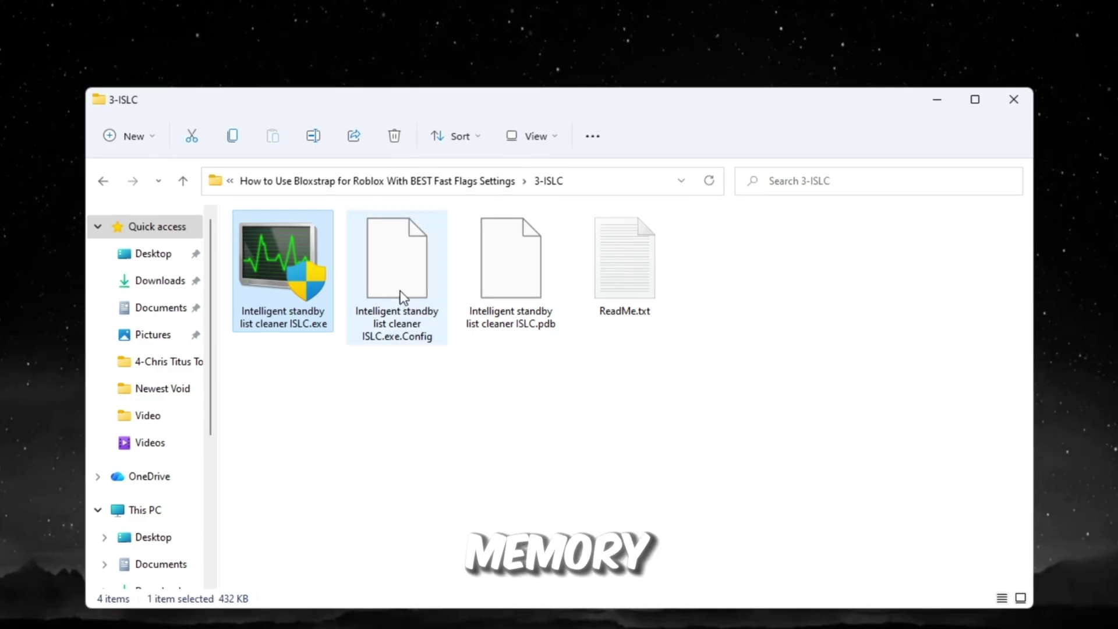
{"action": "right_click", "coordinate": [291, 259]}
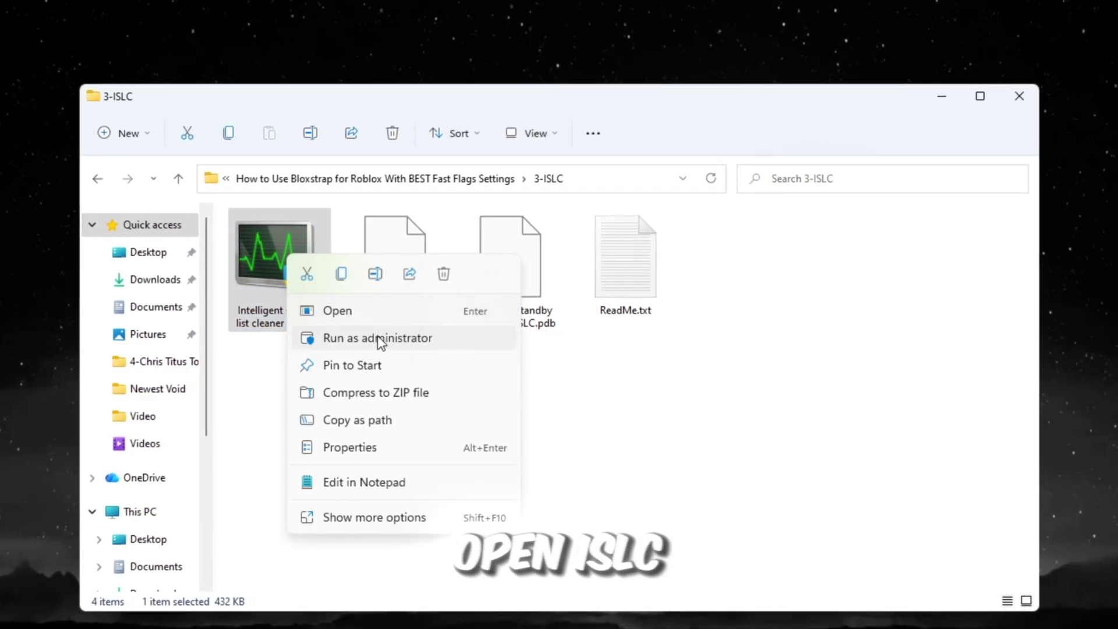
{"action": "left_click", "coordinate": [377, 339]}
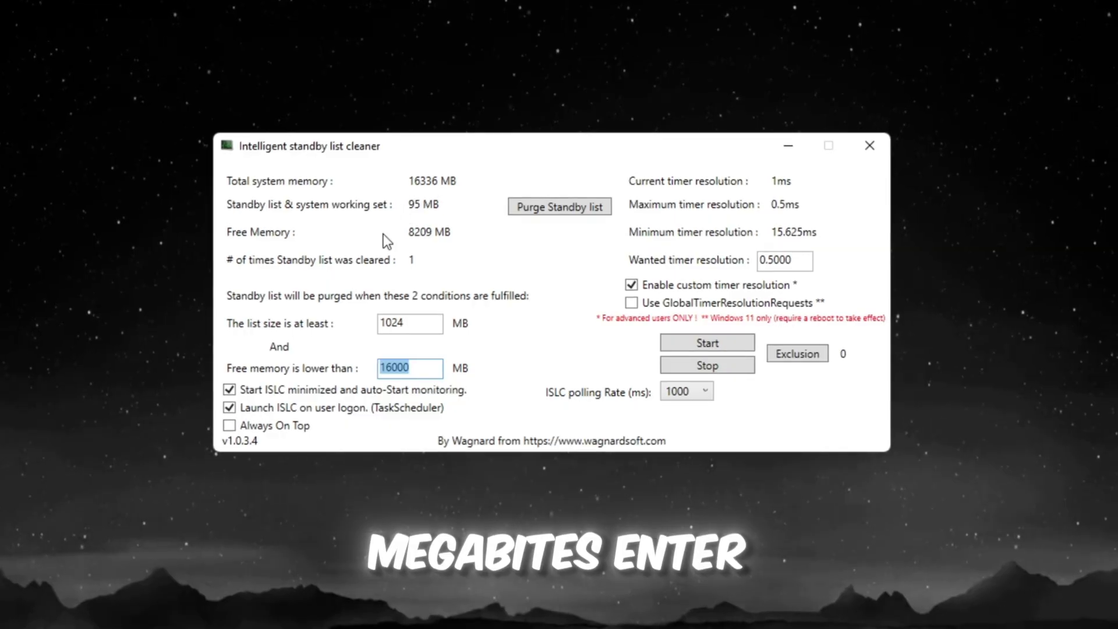
Step: Set the free-memory threshold for purging the standby list to 8000 MB
{"action": "left_click", "coordinate": [385, 368]}
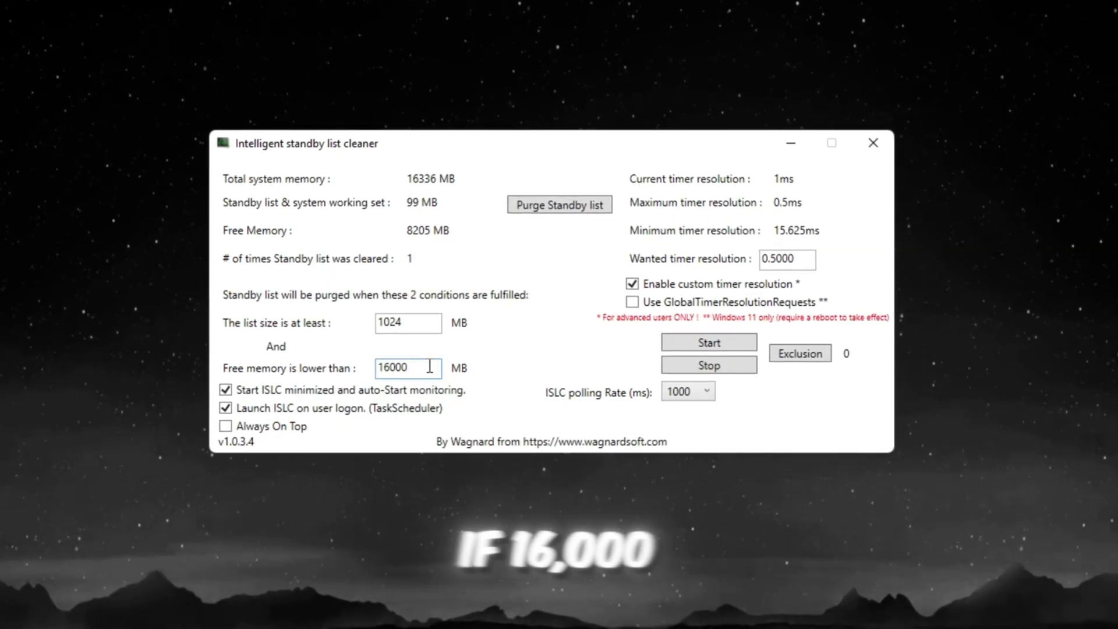
{"action": "key", "text": "ctrl+a"}
{"action": "type", "text": "8000"}
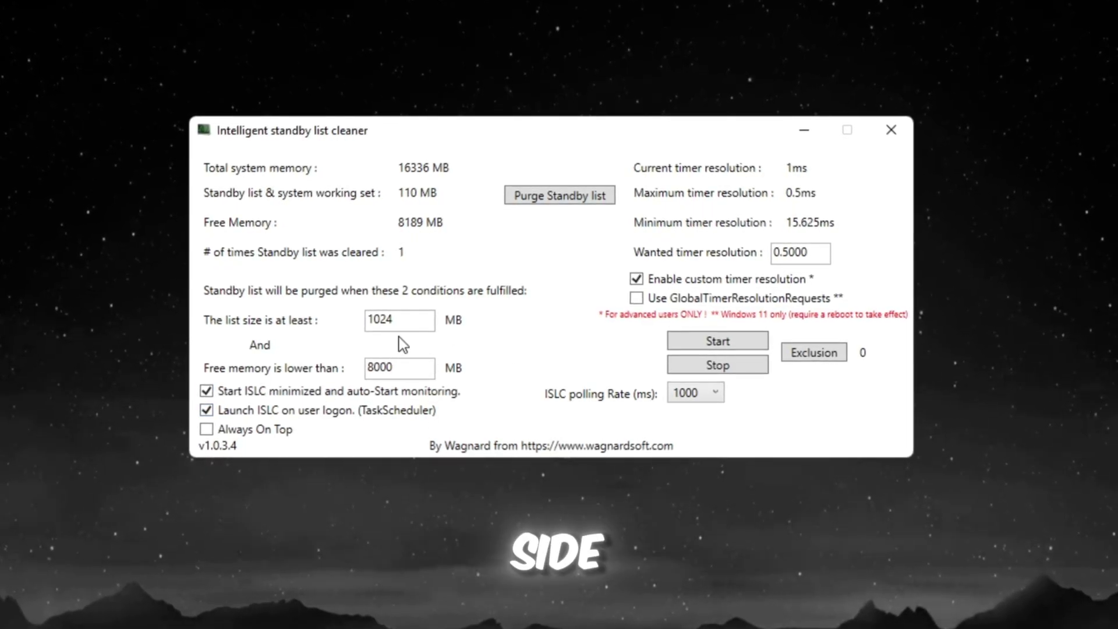
Step: Keep custom timer resolution enabled at 0.5000 and the polling rate at 1000 ms, and start standby list monitoring
{"action": "left_click", "coordinate": [647, 280]}
{"action": "left_click", "coordinate": [647, 278]}
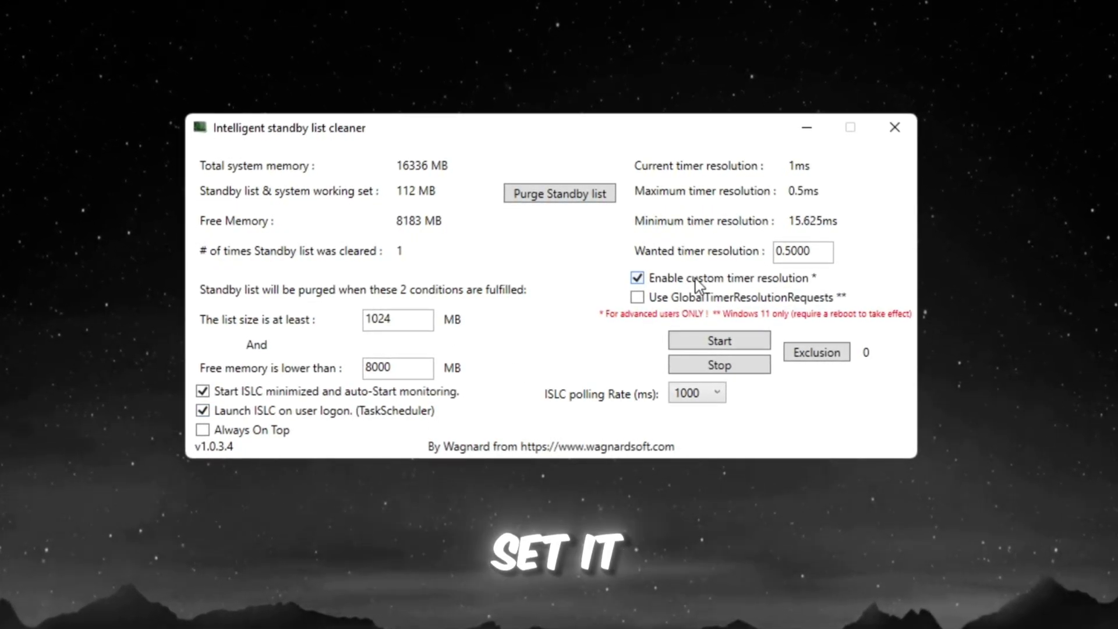
{"action": "double_click", "coordinate": [778, 252]}
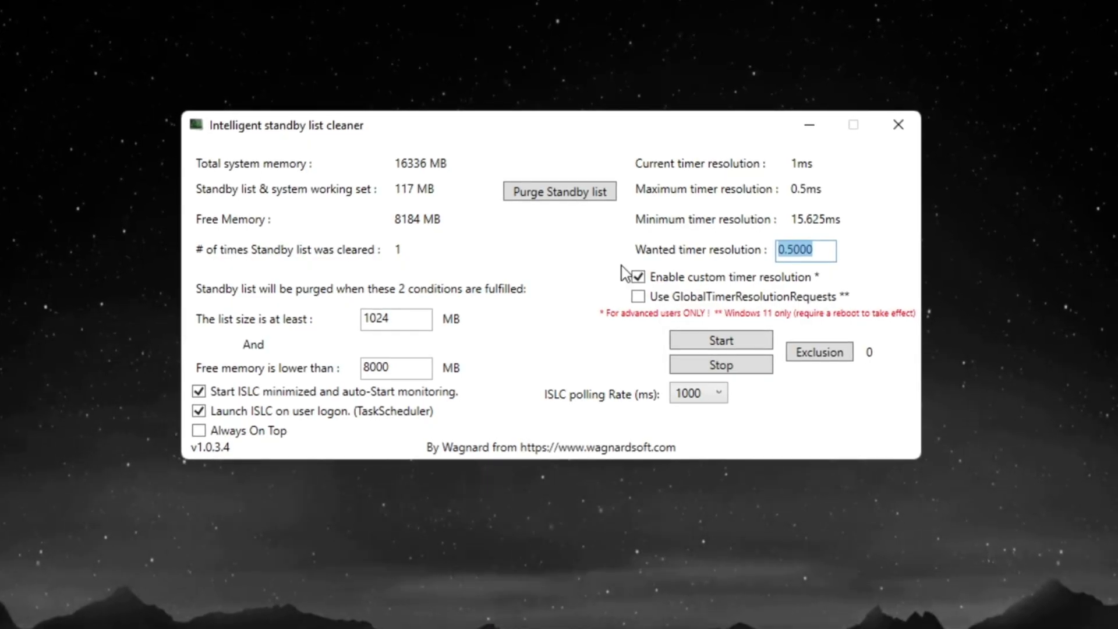
{"action": "left_click", "coordinate": [693, 395]}
{"action": "left_click", "coordinate": [686, 457]}
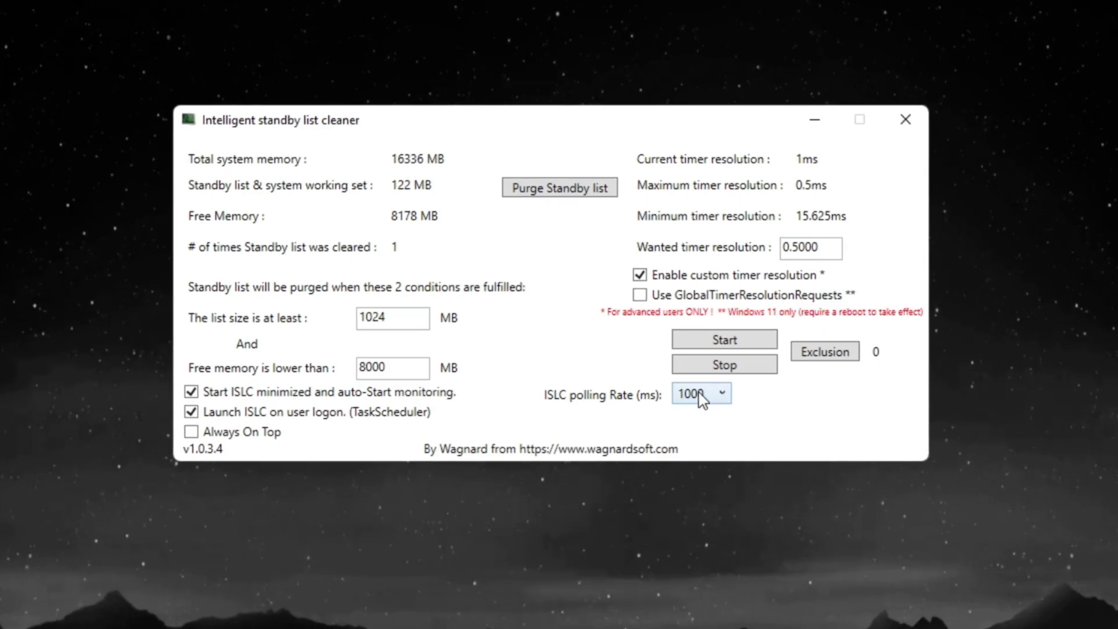
{"action": "left_click", "coordinate": [714, 343]}
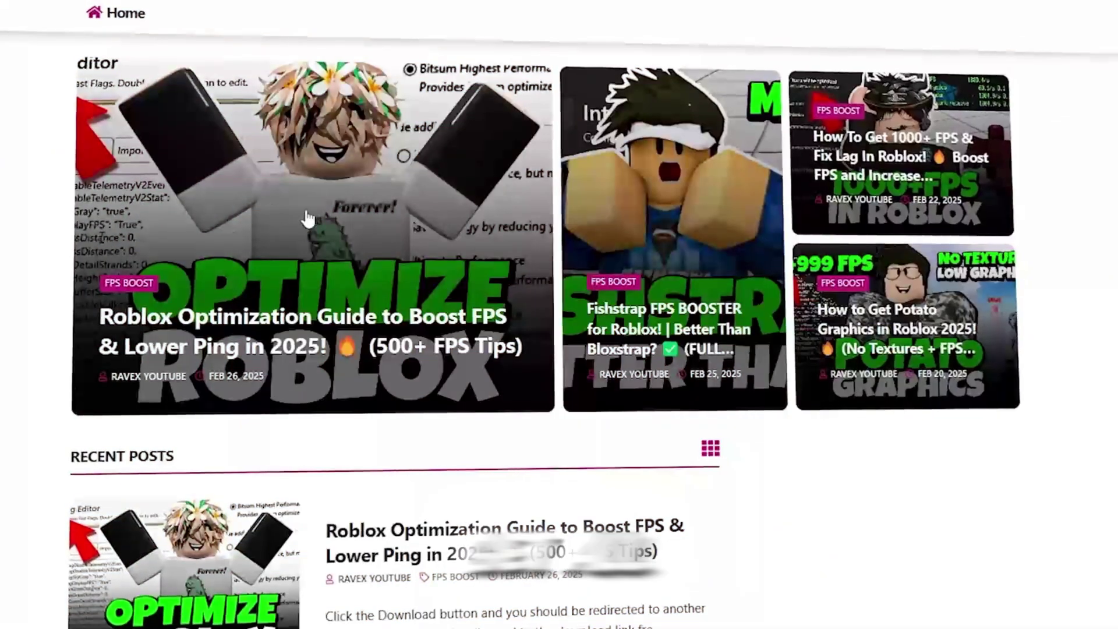
{"action": "scroll", "coordinate": [559, 315], "scroll_direction": "down", "scroll_amount": 10}
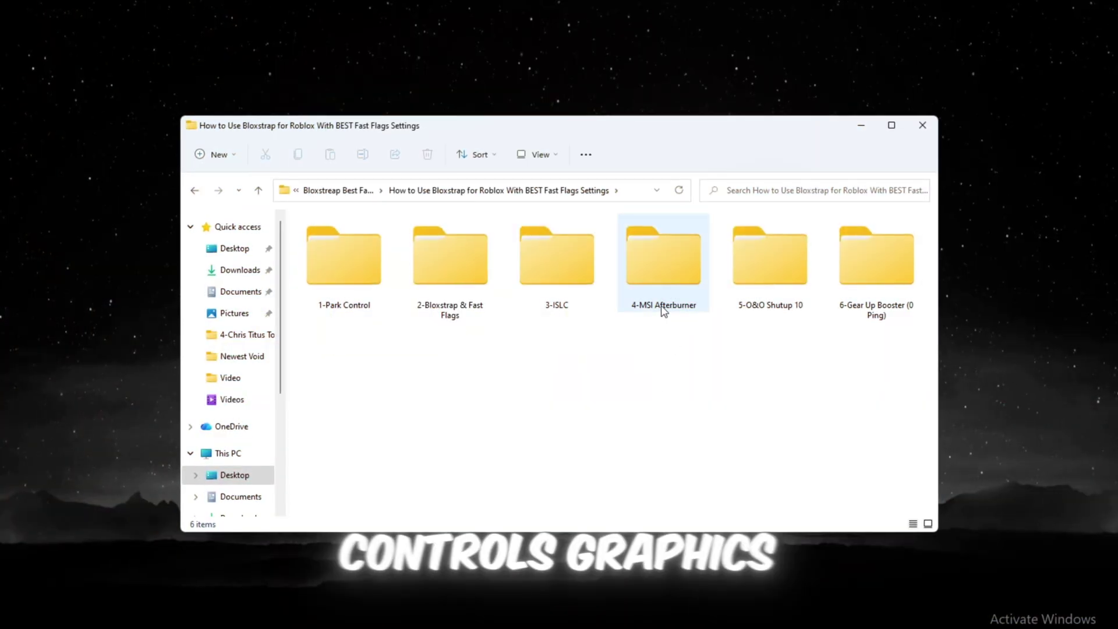
Step: Open MSI Afterburner Link.txt from the 4-MSI Afterburner folder, view its download link, and minimize the text file
{"action": "double_click", "coordinate": [661, 256]}
{"action": "scroll", "coordinate": [479, 312], "scroll_direction": "up", "scroll_amount": 2, "text": "ctrl"}
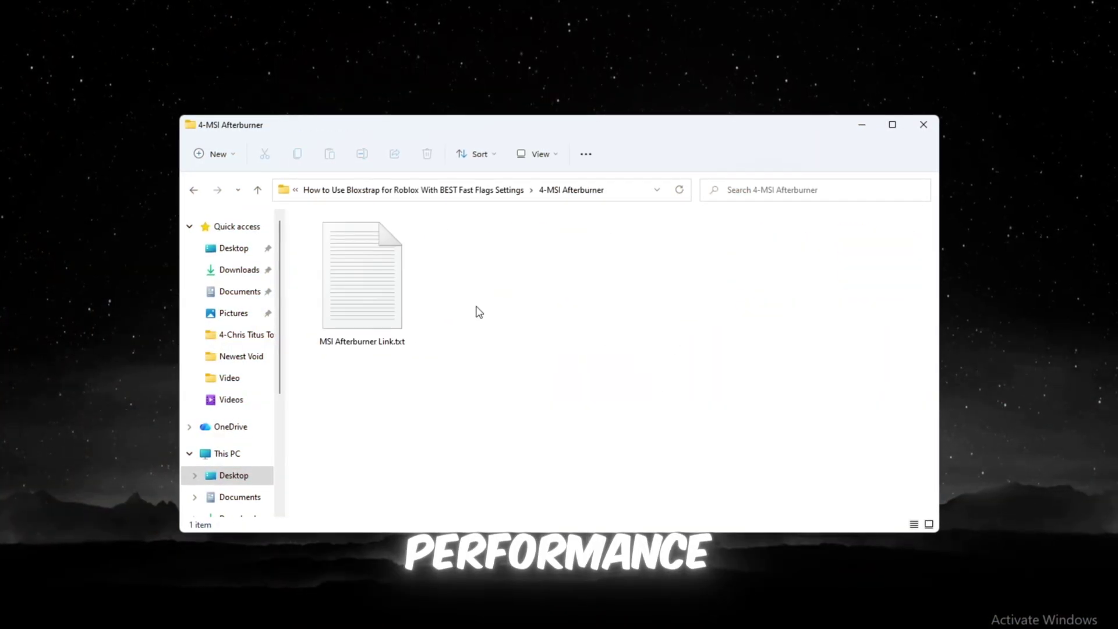
{"action": "double_click", "coordinate": [365, 339]}
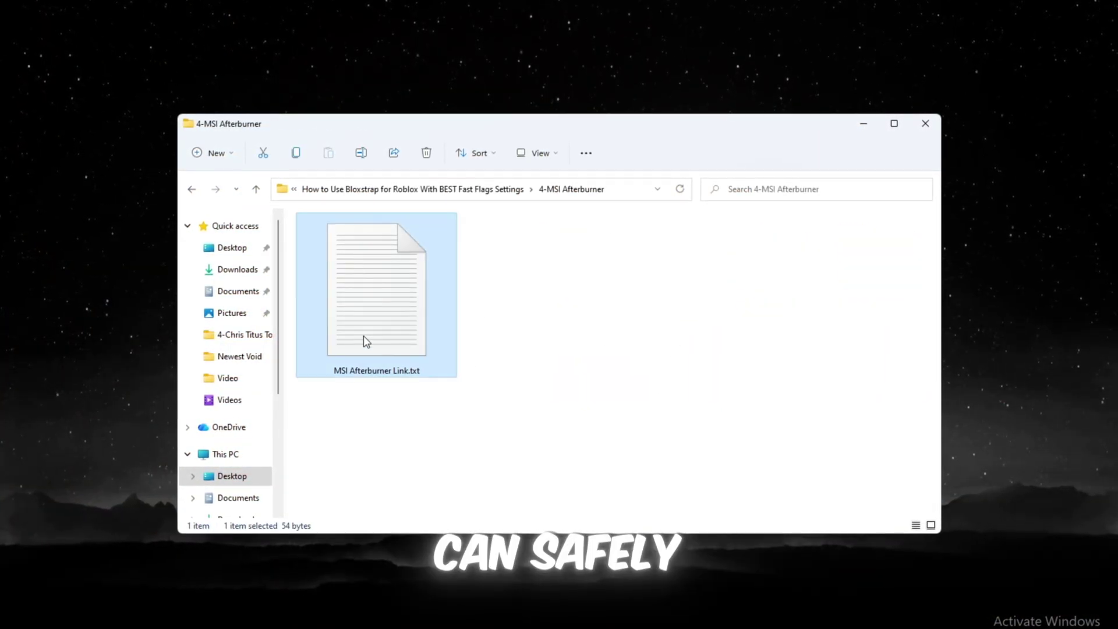
{"action": "right_click", "coordinate": [319, 152]}
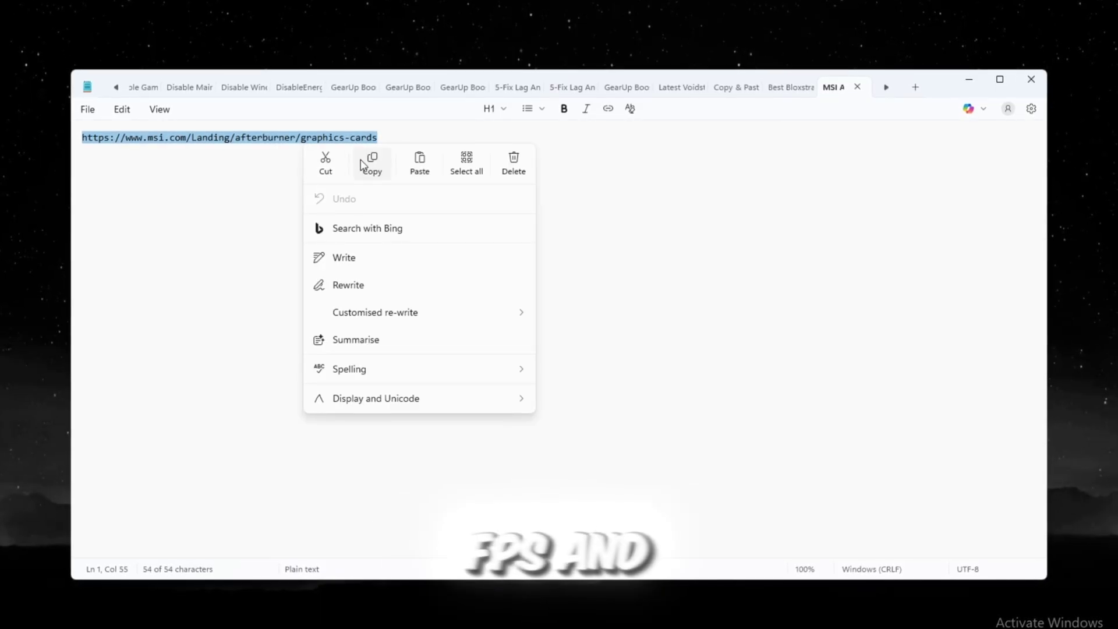
{"action": "left_click", "coordinate": [554, 169]}
{"action": "left_click", "coordinate": [970, 78]}
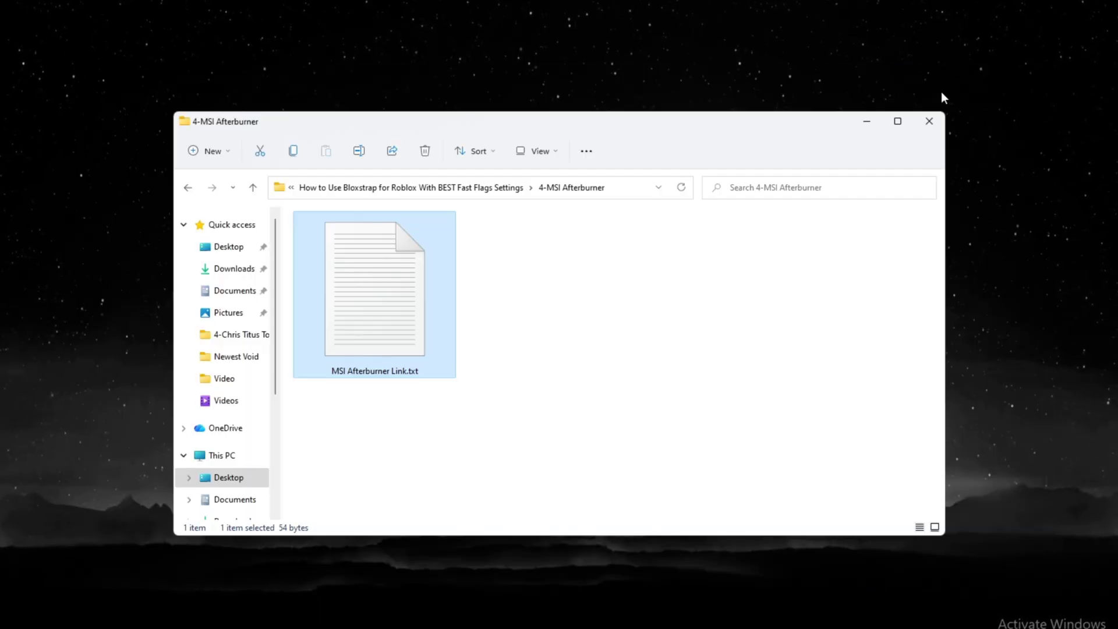
Step: Minimize File Explorer, search Windows for "msi afterburner" and launch MSI Afterburner
{"action": "left_click", "coordinate": [872, 121]}
{"action": "key", "text": "super"}
{"action": "type", "text": "msi afterburner"}
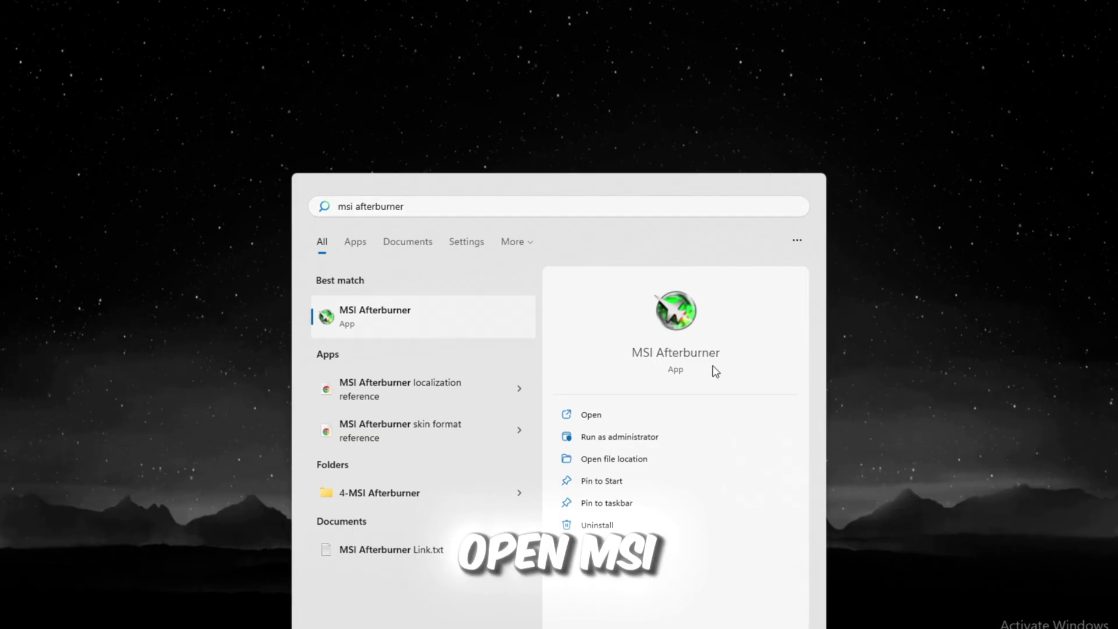
{"action": "left_click", "coordinate": [675, 353]}
{"action": "left_click", "coordinate": [487, 444]}
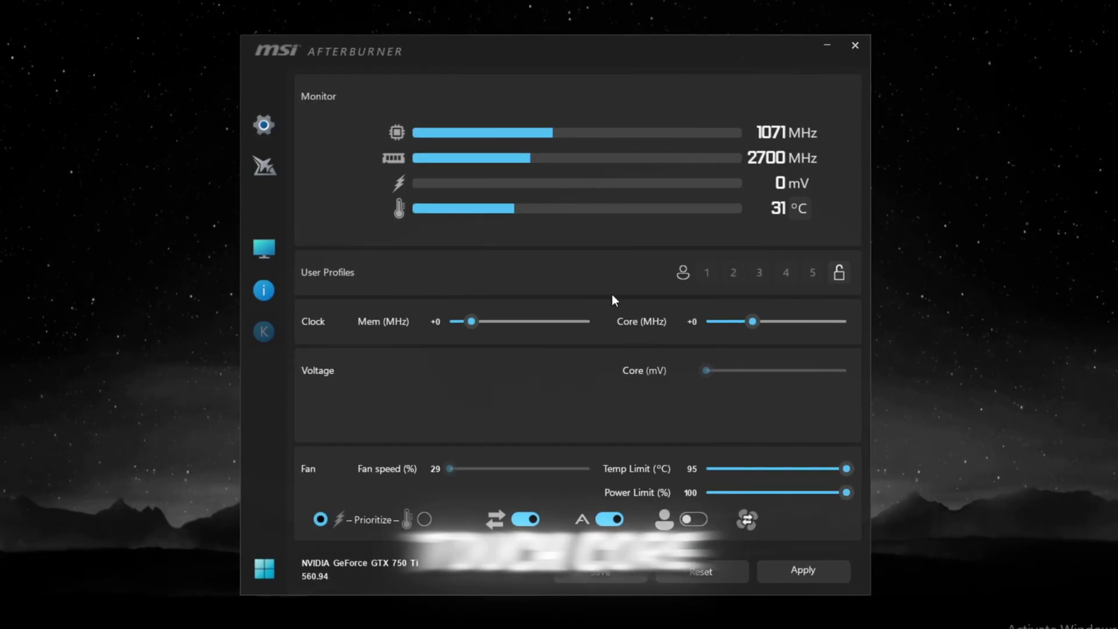
Step: Try memory clock offsets of 20, 40 and 60 MHz in turn
{"action": "left_click", "coordinate": [435, 322]}
{"action": "type", "text": "20"}
{"action": "key", "text": "BackSpace"}
{"action": "key", "text": "BackSpace"}
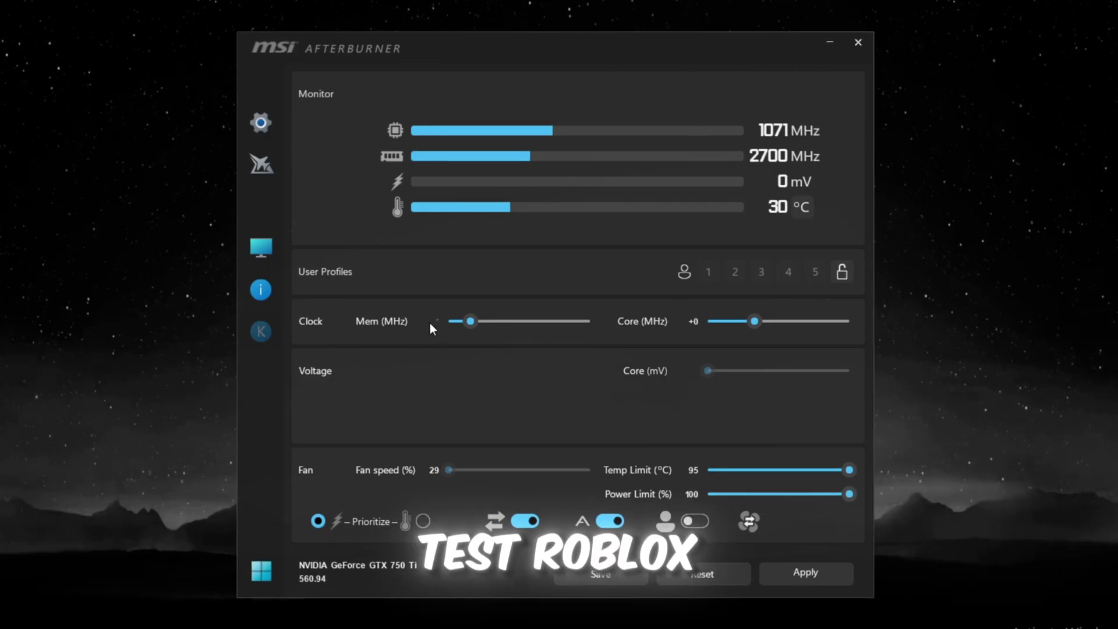
{"action": "type", "text": "40"}
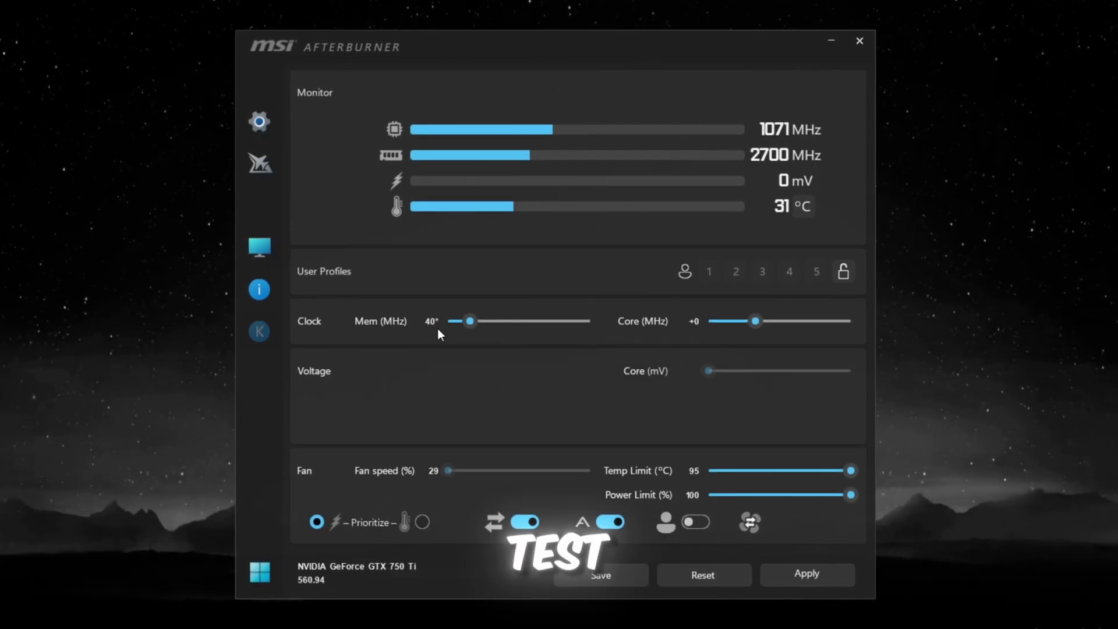
{"action": "key", "text": "BackSpace"}
{"action": "key", "text": "BackSpace"}
{"action": "type", "text": "60"}
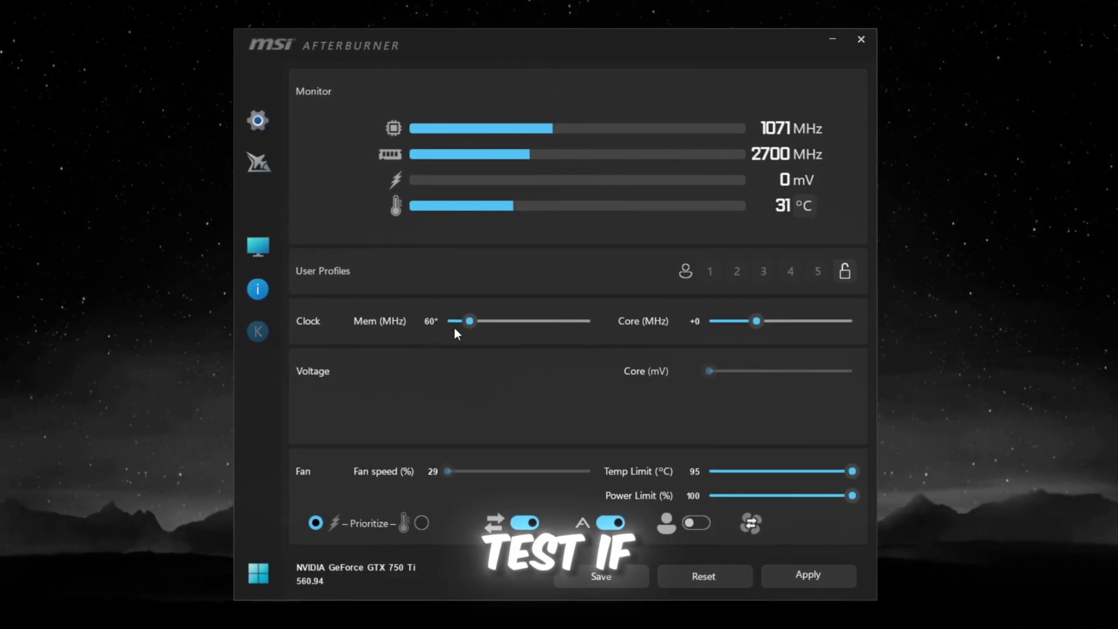
Step: Set the memory clock offset to 40 MHz and apply it to the graphics card
{"action": "key", "text": "BackSpace"}
{"action": "key", "text": "BackSpace"}
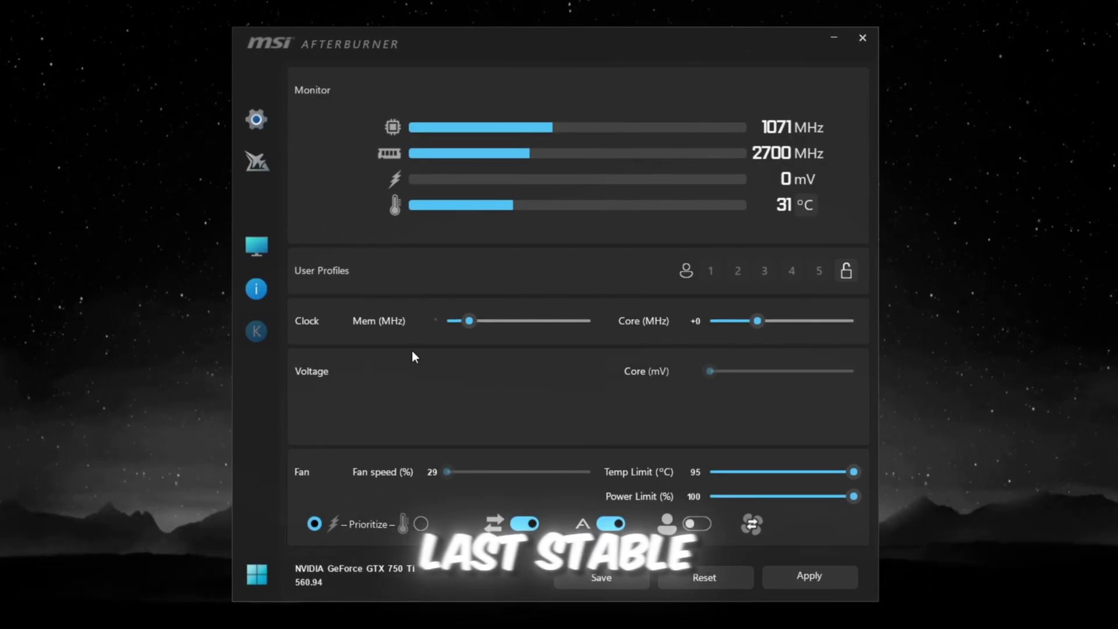
{"action": "type", "text": "40*"}
{"action": "left_click", "coordinate": [850, 585]}
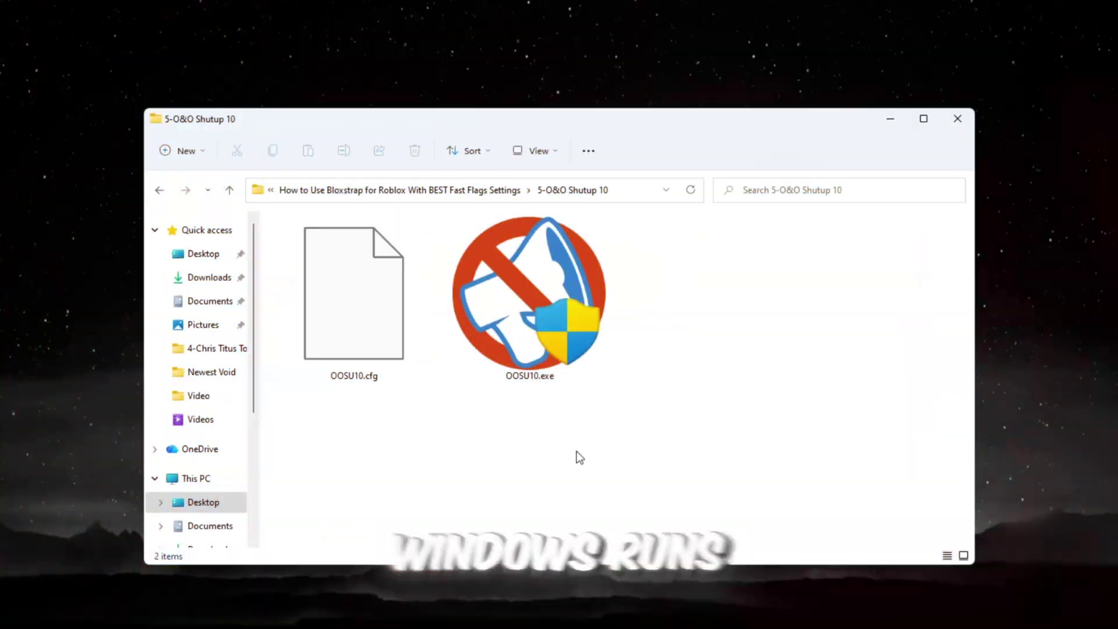
{"action": "key", "text": "ctrl+a"}
{"action": "left_click", "coordinate": [400, 483]}
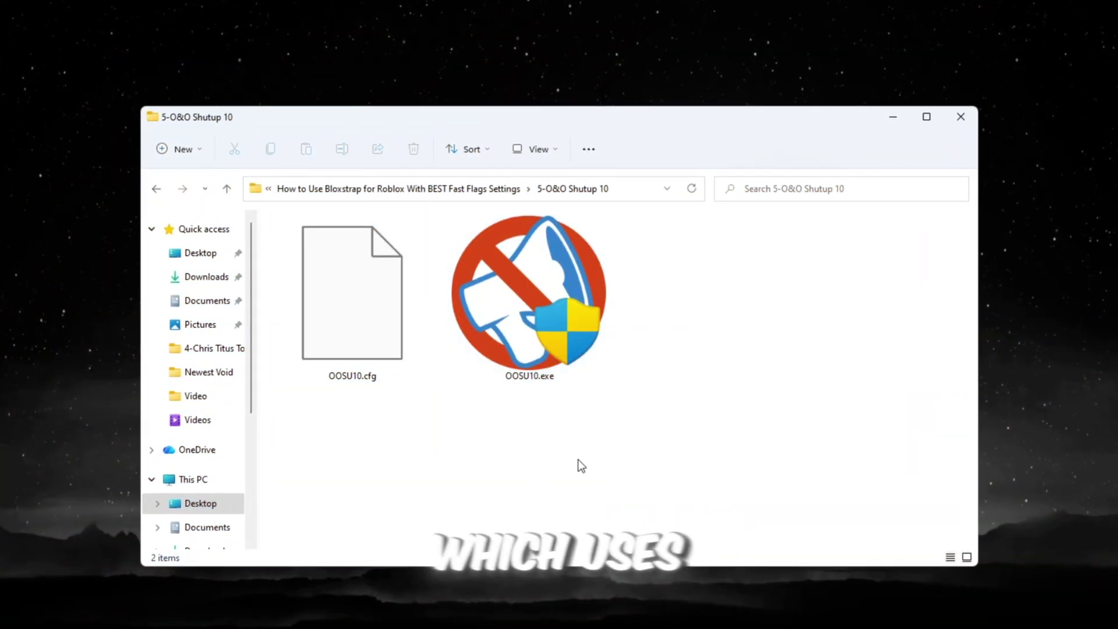
{"action": "key", "text": "ctrl+a"}
{"action": "left_click", "coordinate": [550, 459]}
Step: Run OOSU10.exe as administrator from the 5-O&O Shutup 10 folder and minimize File Explorer to show its settings
{"action": "right_click", "coordinate": [545, 381]}
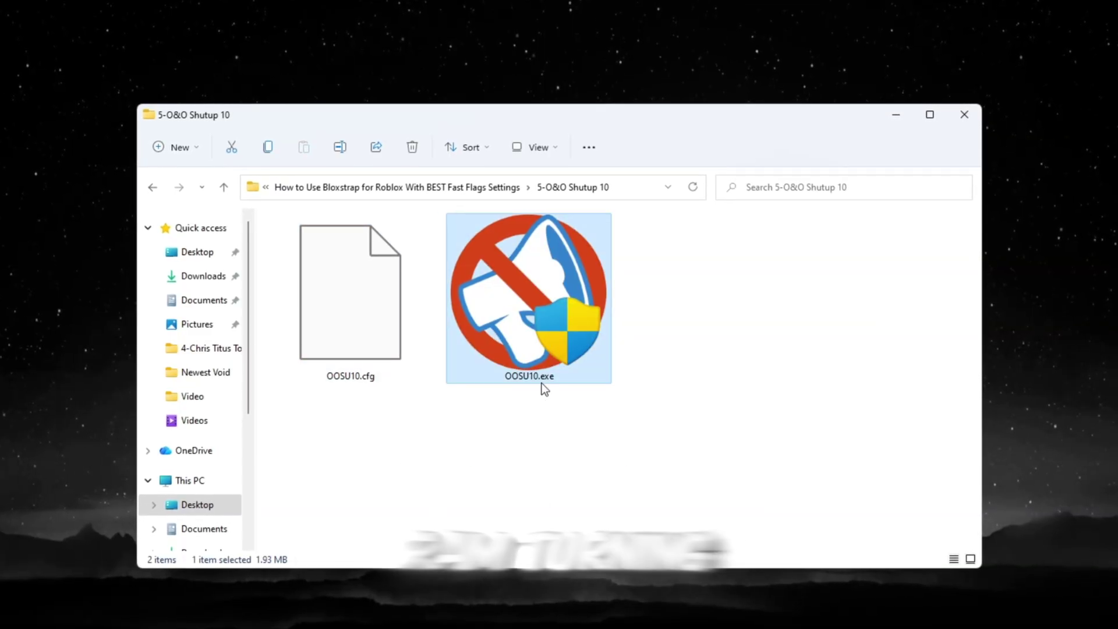
{"action": "left_click", "coordinate": [813, 395]}
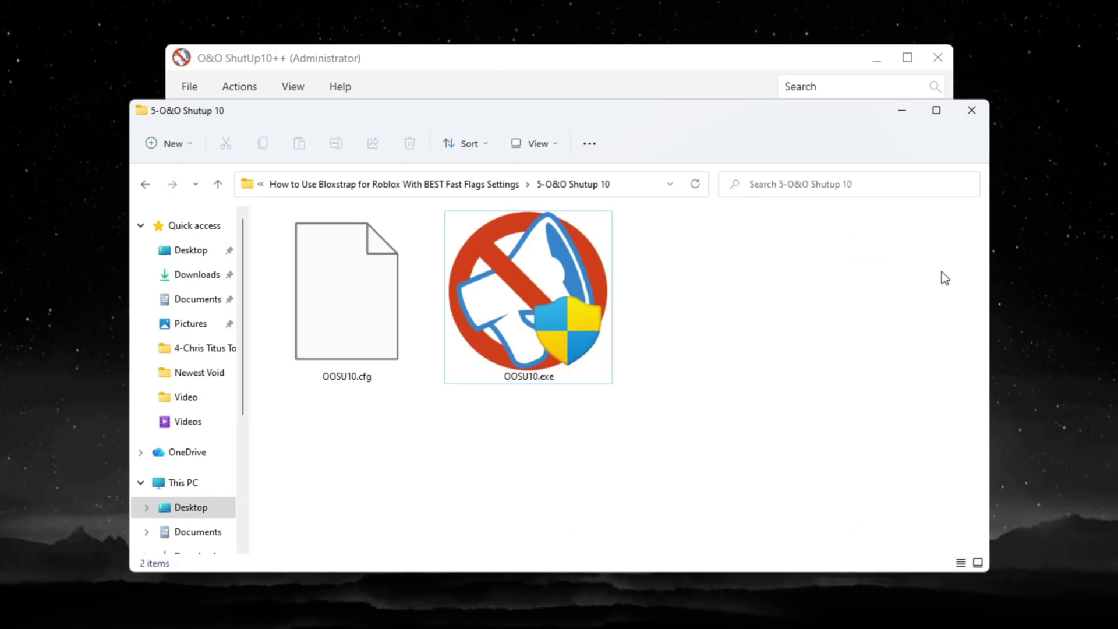
{"action": "left_click", "coordinate": [901, 112]}
{"action": "scroll", "coordinate": [414, 392], "scroll_direction": "down", "scroll_amount": 4}
{"action": "scroll", "coordinate": [500, 295], "scroll_direction": "up", "scroll_amount": 4}
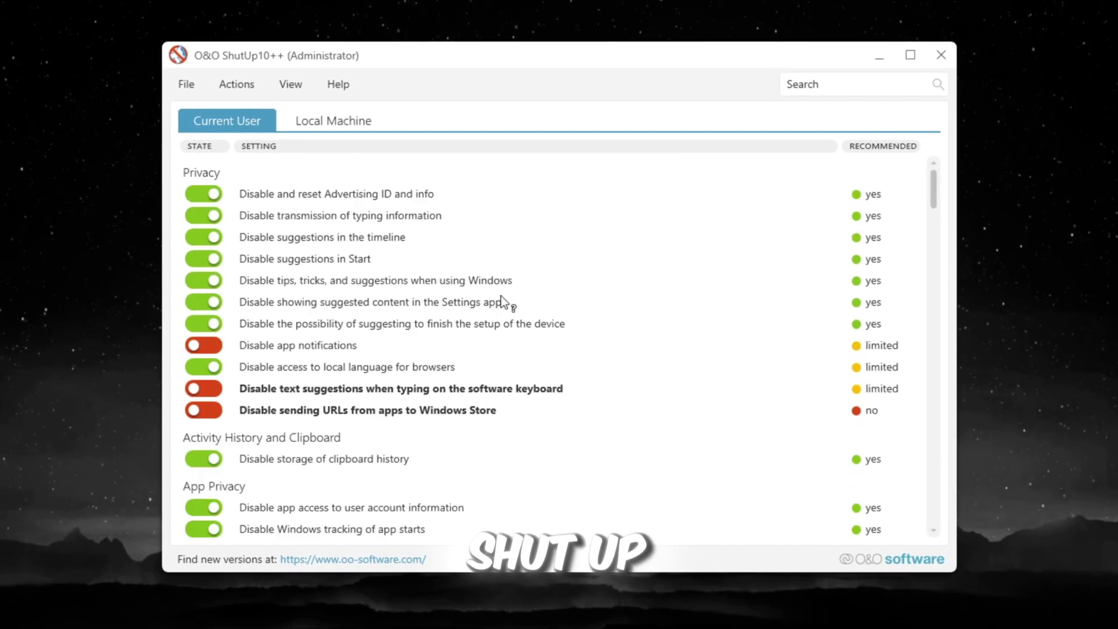
Step: Apply only the recommended O&O ShutUp10++ settings without creating a system restore point
{"action": "left_click", "coordinate": [229, 88]}
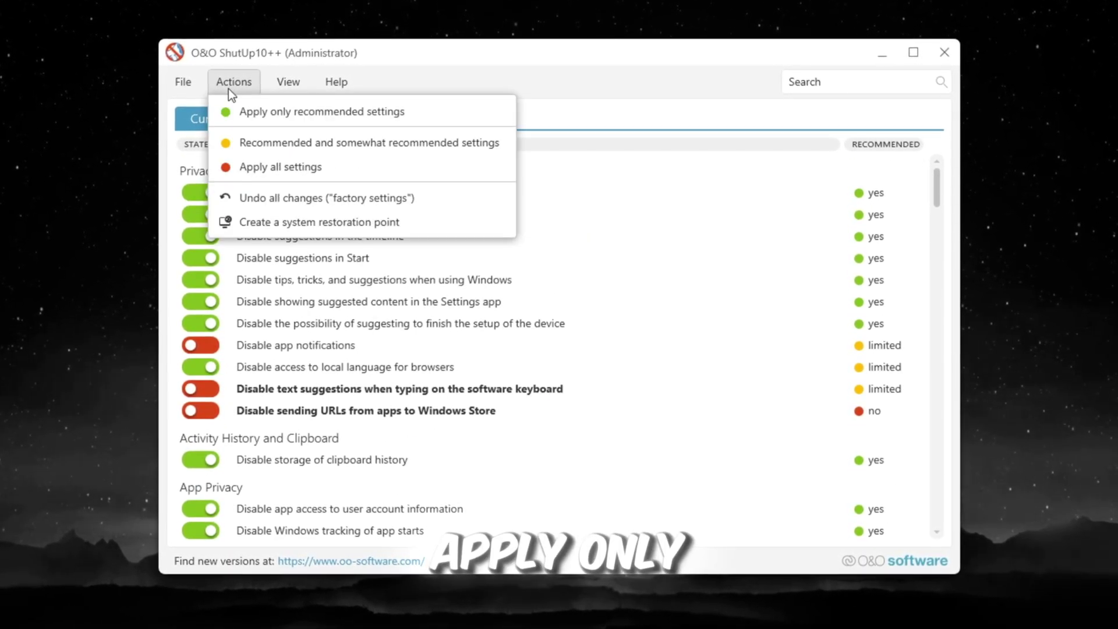
{"action": "left_click", "coordinate": [273, 116]}
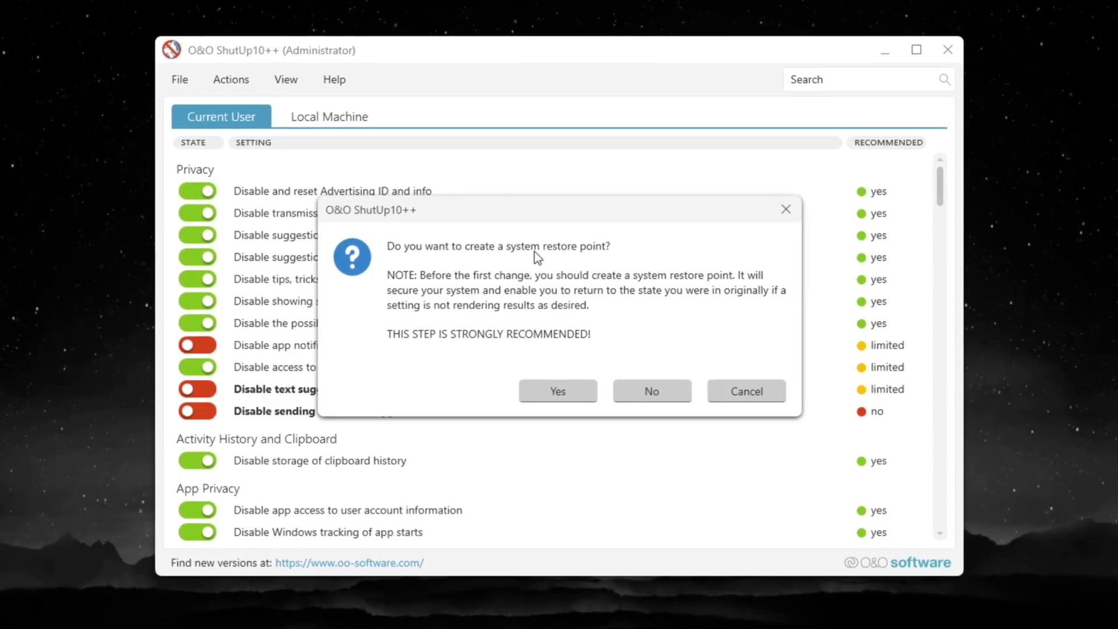
{"action": "left_click", "coordinate": [638, 394]}
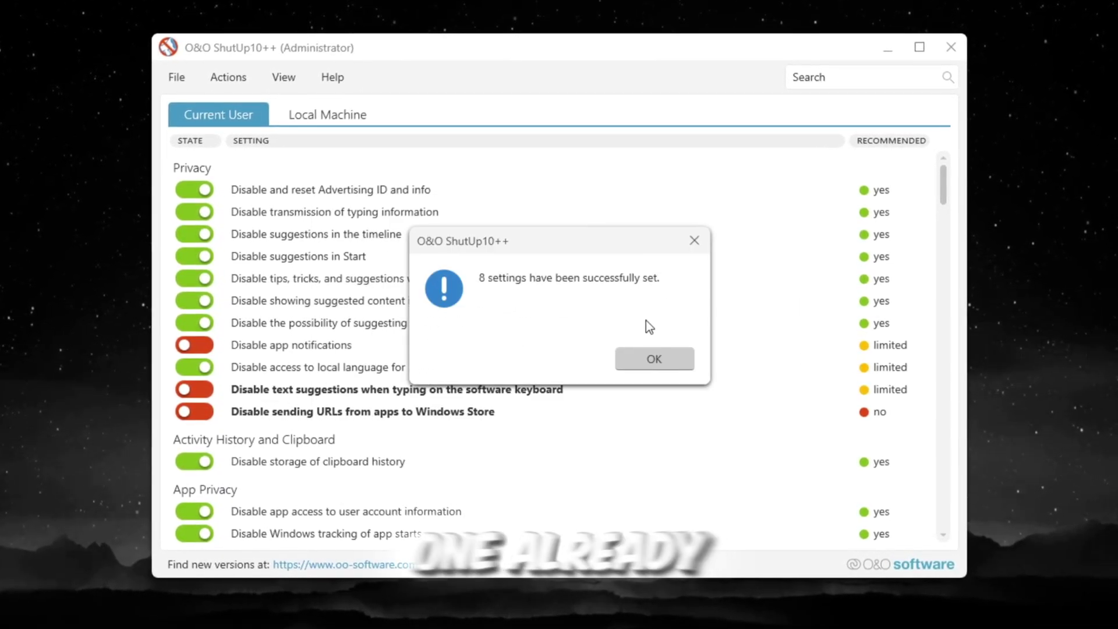
{"action": "left_click", "coordinate": [640, 357]}
Step: Check the available option for undoing all changes, and look through the current-user settings down to Microsoft Office
{"action": "left_click", "coordinate": [227, 75]}
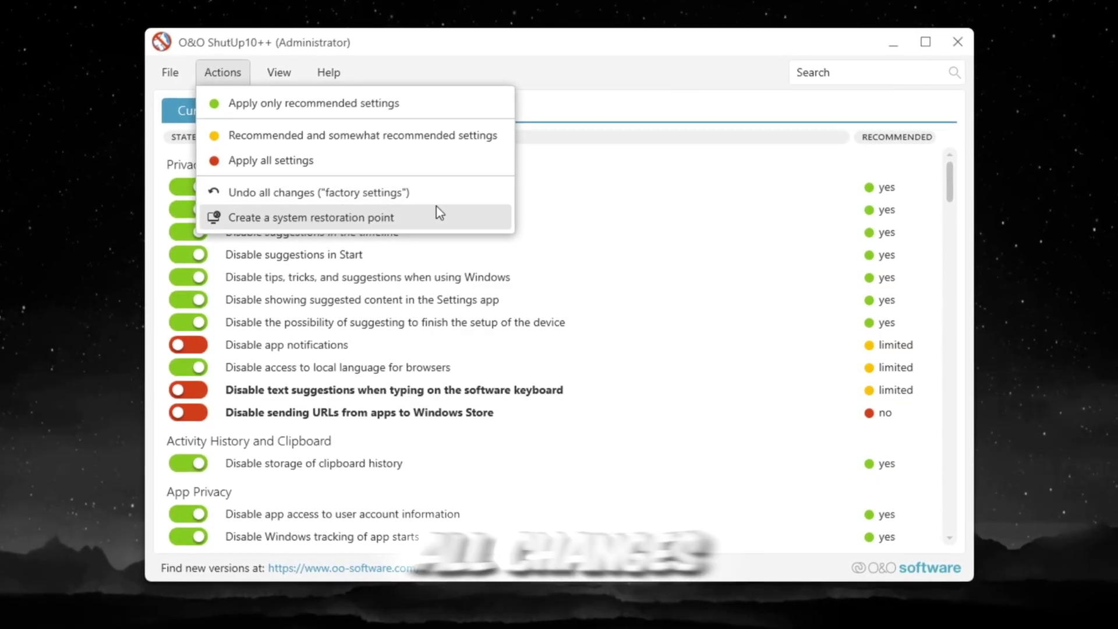
{"action": "key", "text": "Escape"}
{"action": "scroll", "coordinate": [332, 178], "scroll_direction": "down", "scroll_amount": 5}
{"action": "scroll", "coordinate": [331, 178], "scroll_direction": "down", "scroll_amount": 15}
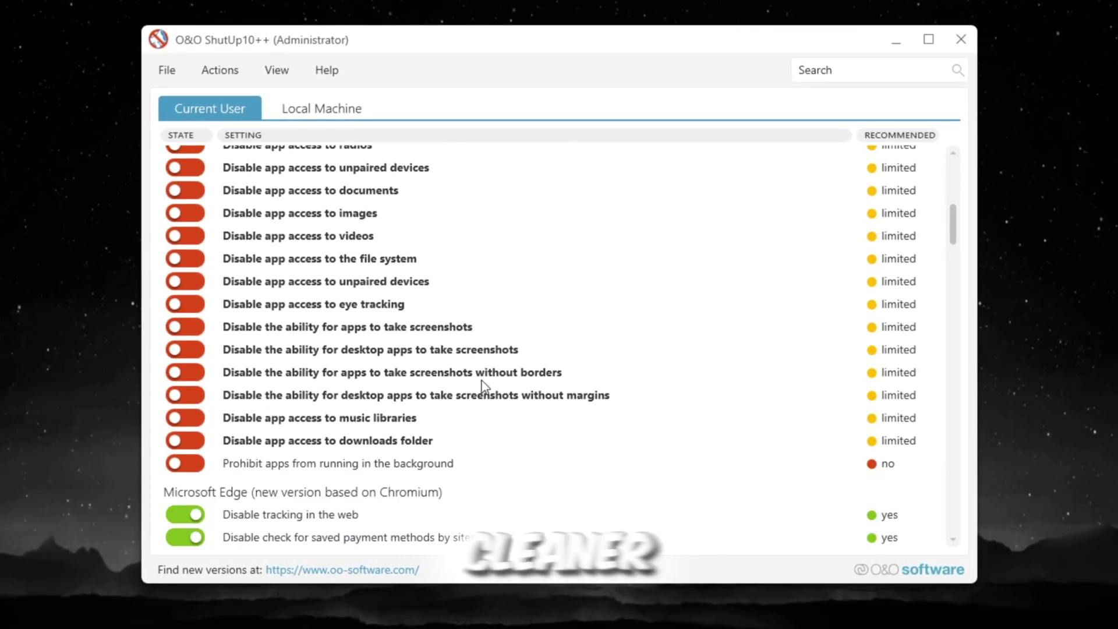
{"action": "scroll", "coordinate": [553, 150], "scroll_direction": "down", "scroll_amount": 12}
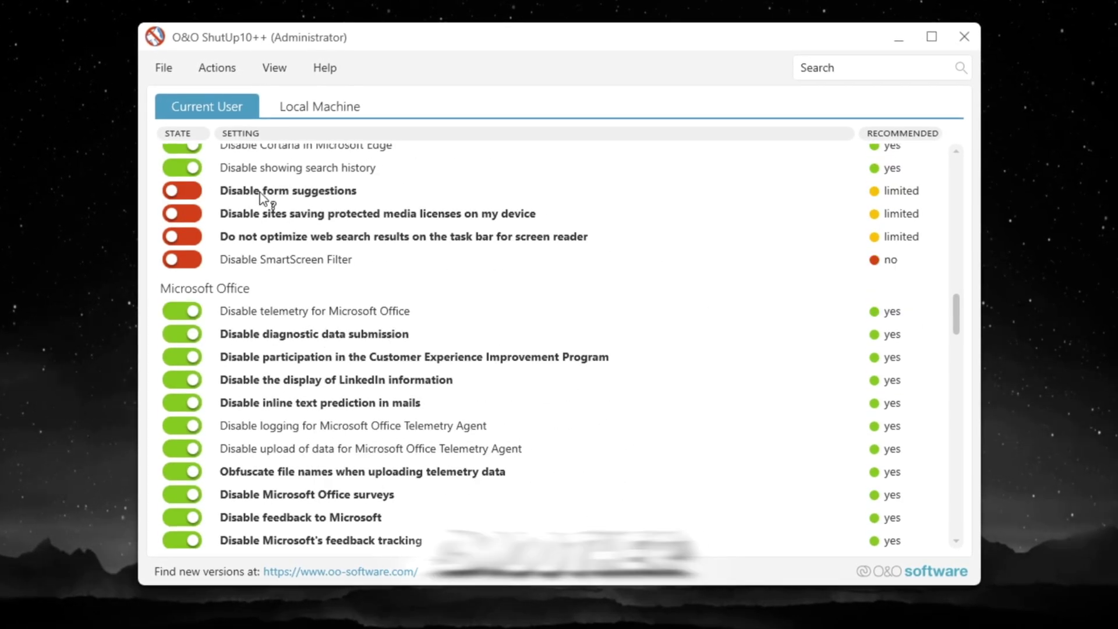